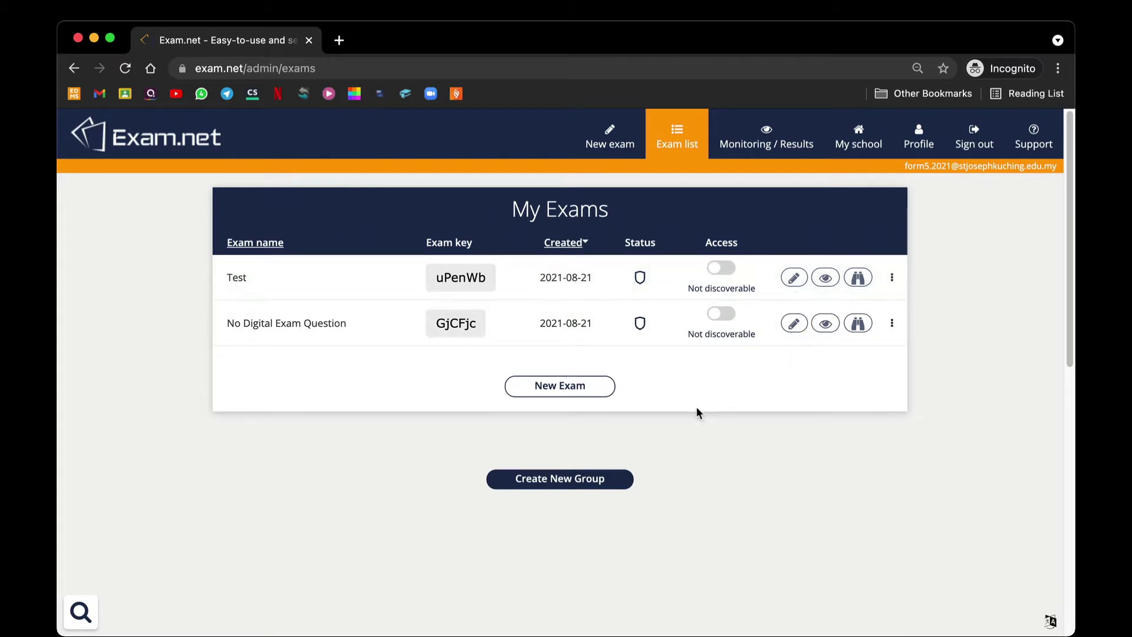
Create a new auto-marked exam and add a multiple choice question asking "Which of the following is a colour?"
click(590, 395)
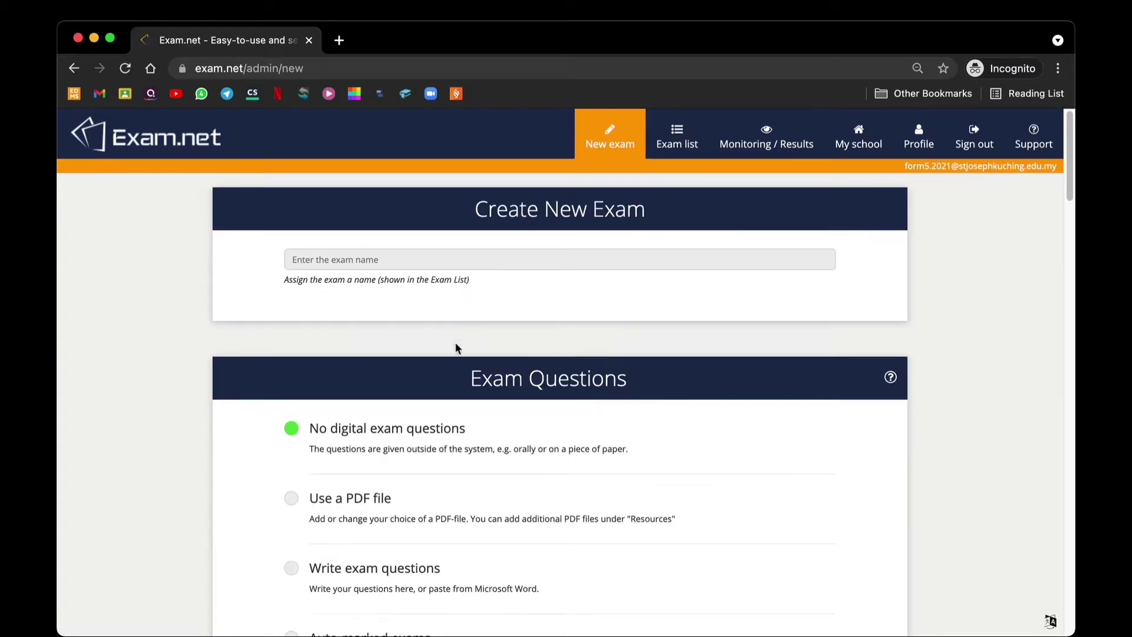
scroll(440, 430, down, 3)
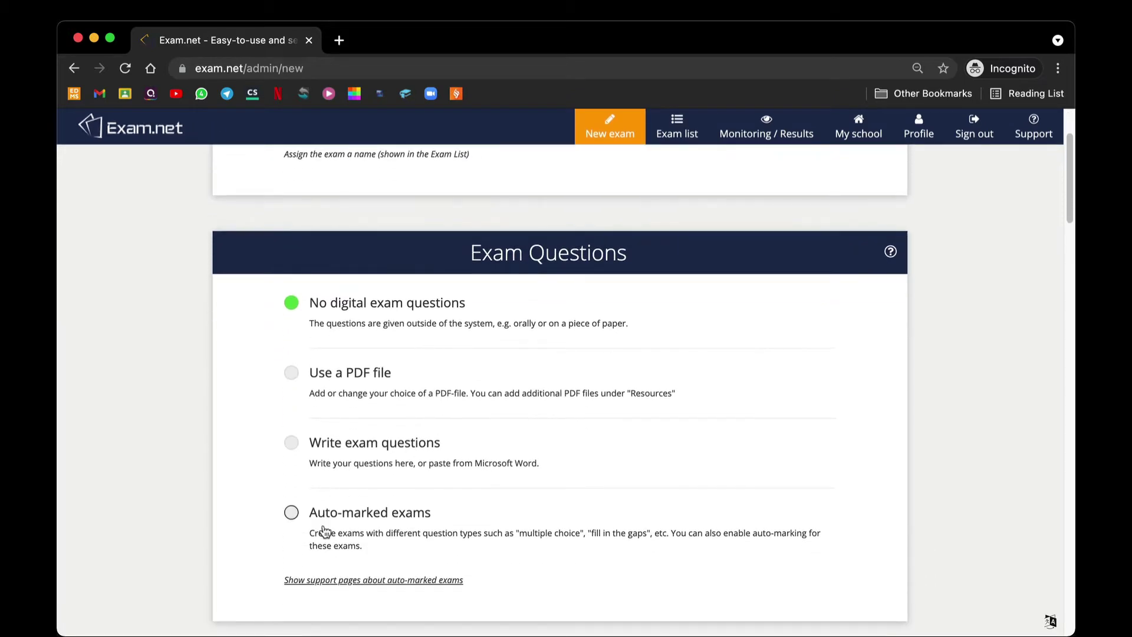
click(292, 512)
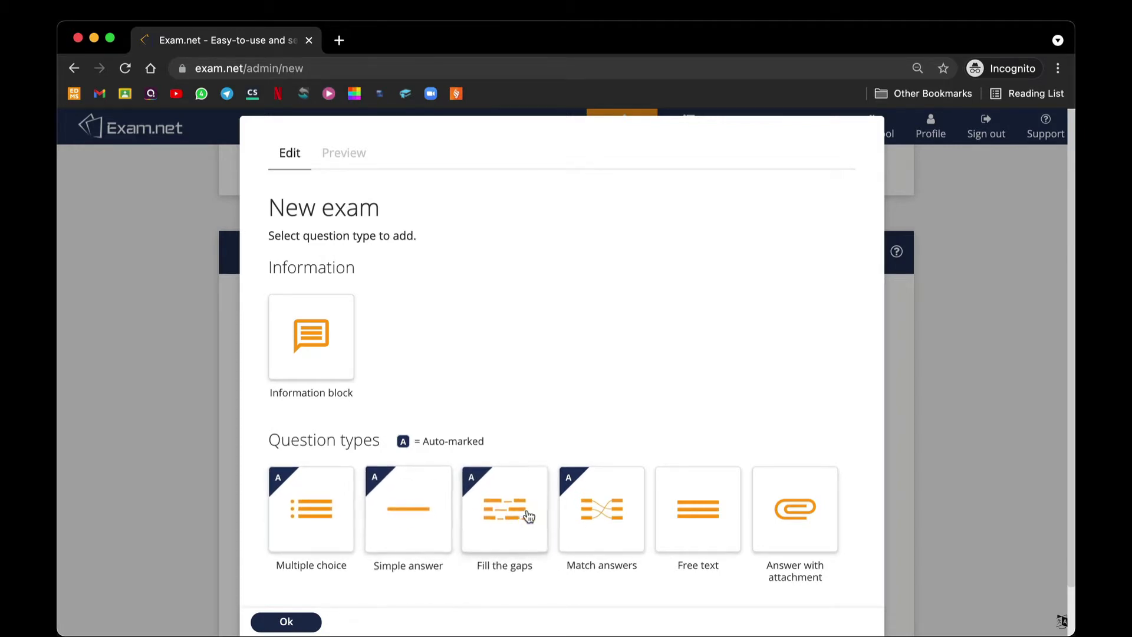
click(322, 530)
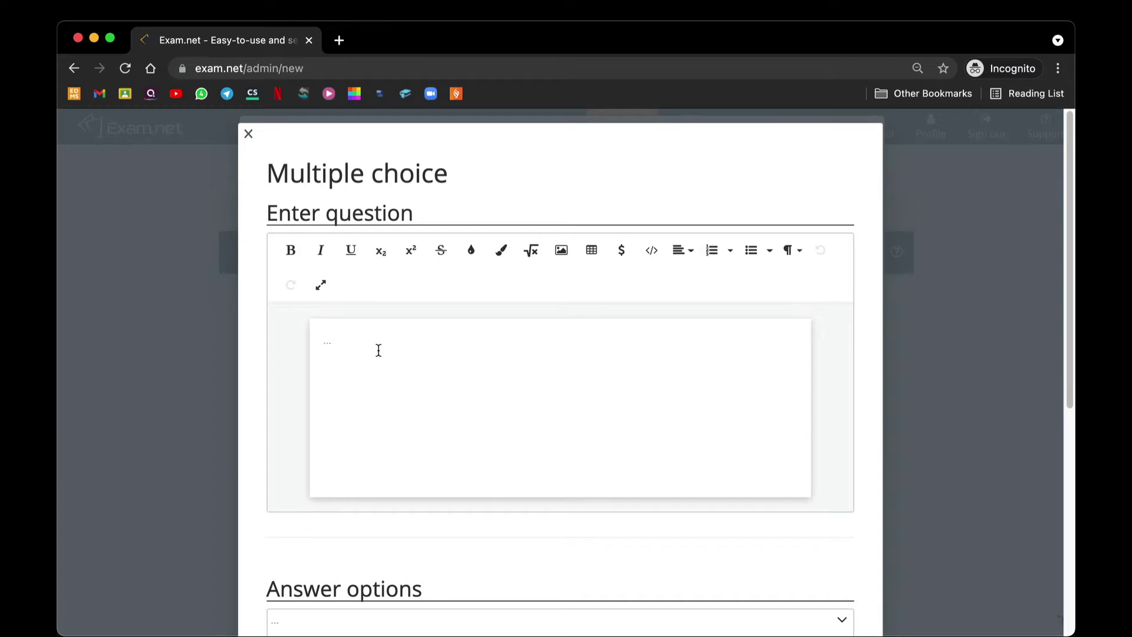
text(Which of the following is a colour?)
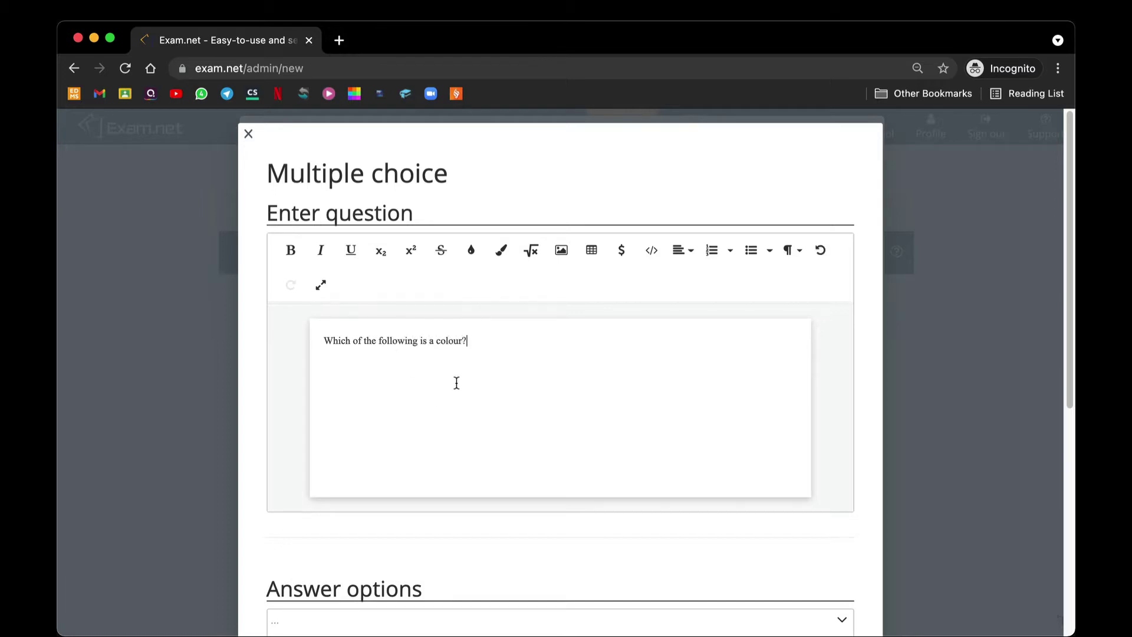
Add "Brown" and "Cat" as answer options for the colour question
scroll(433, 371, down, 5)
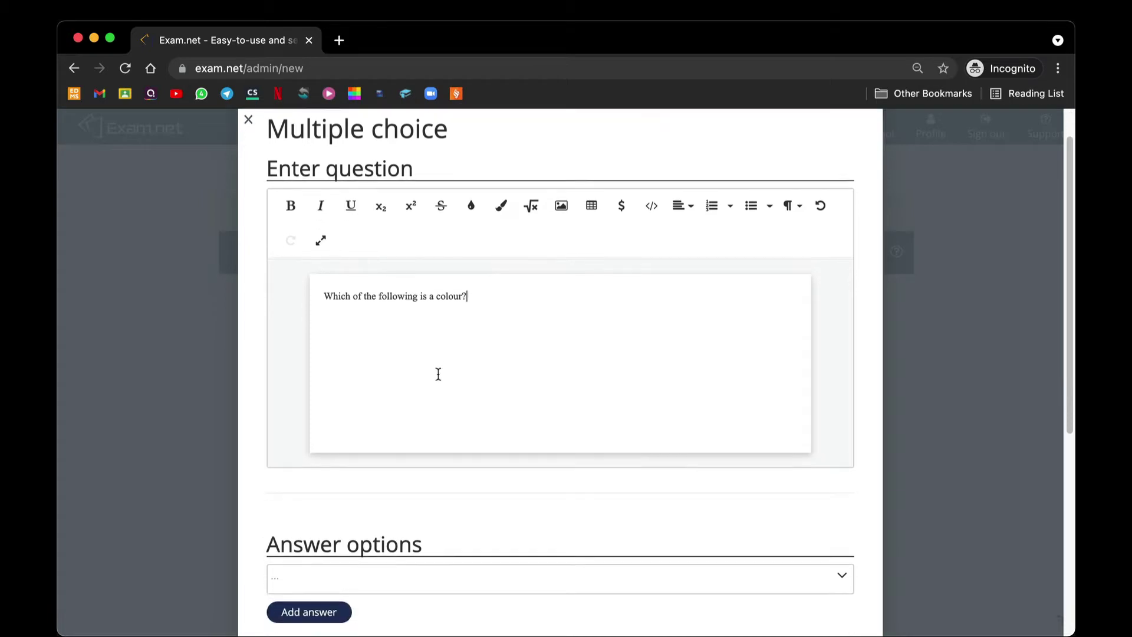
scroll(438, 374, down, 1)
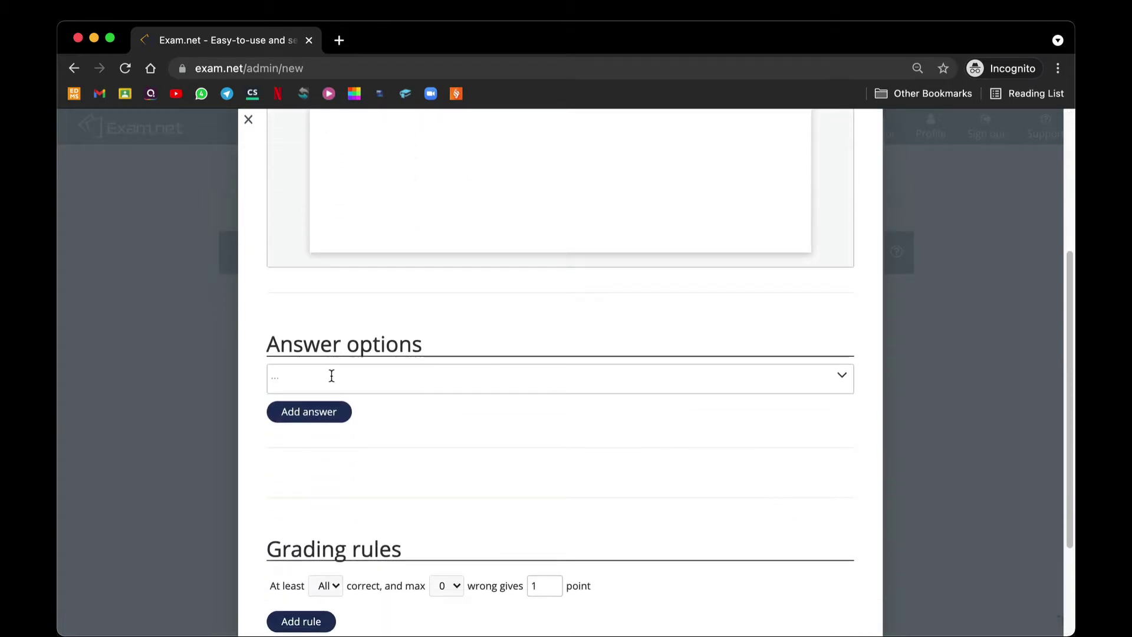
click(331, 376)
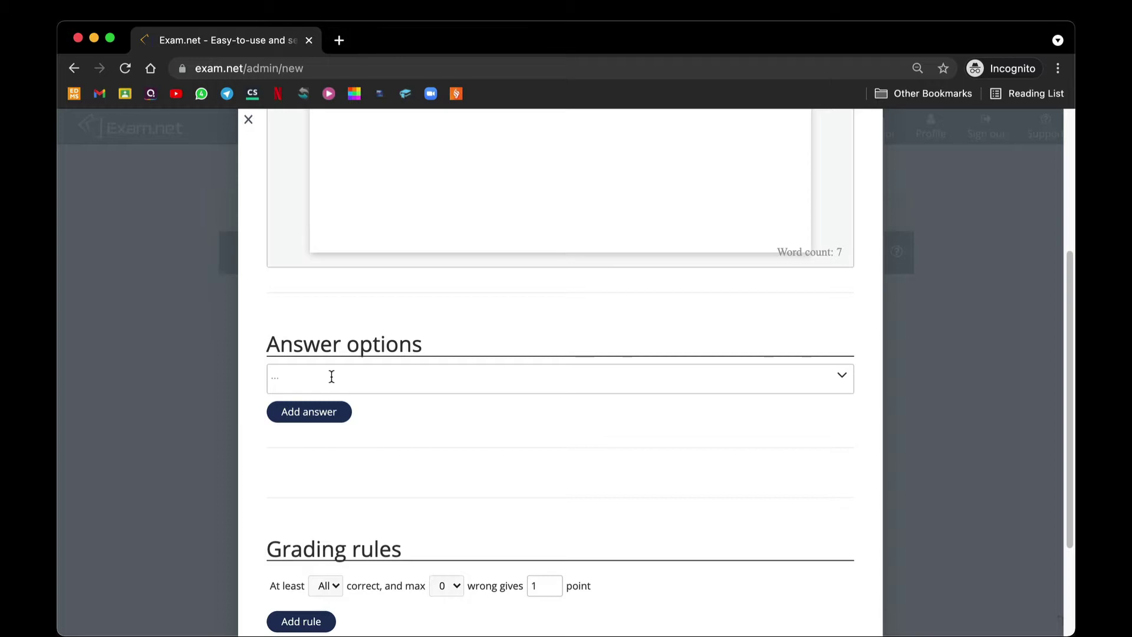
text(Brown)
click(319, 416)
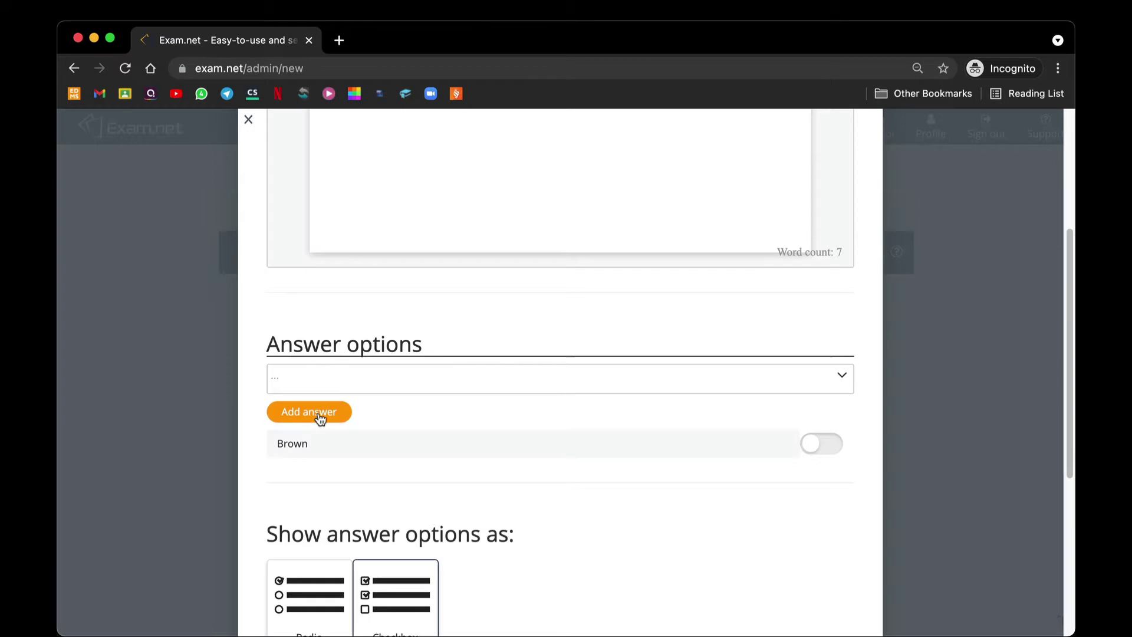
click(356, 386)
text(Cat)
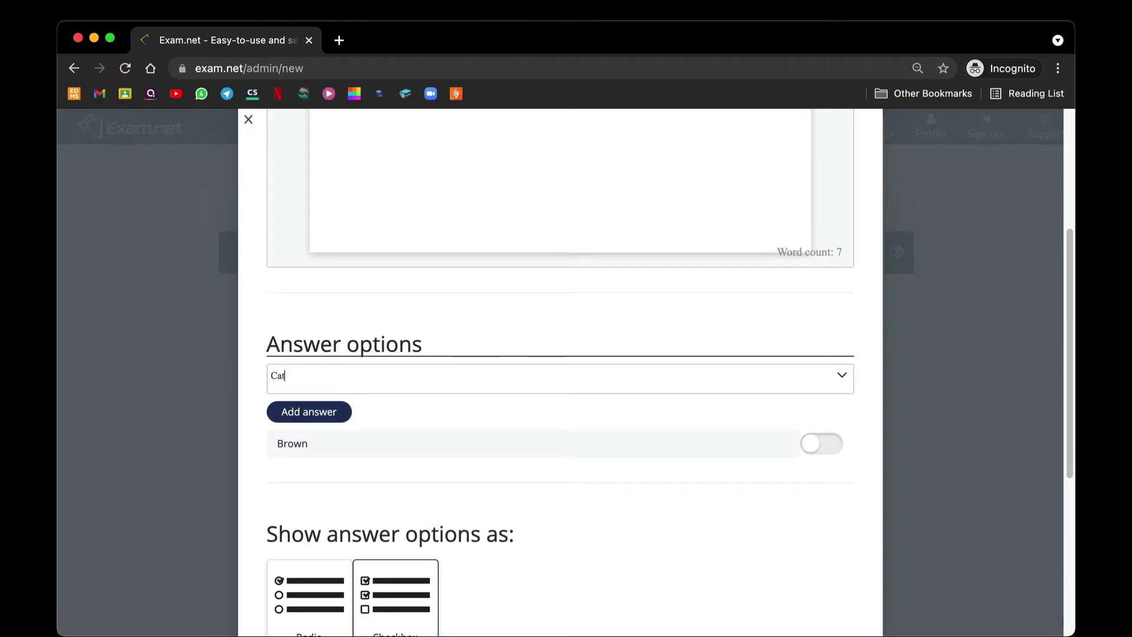
click(337, 424)
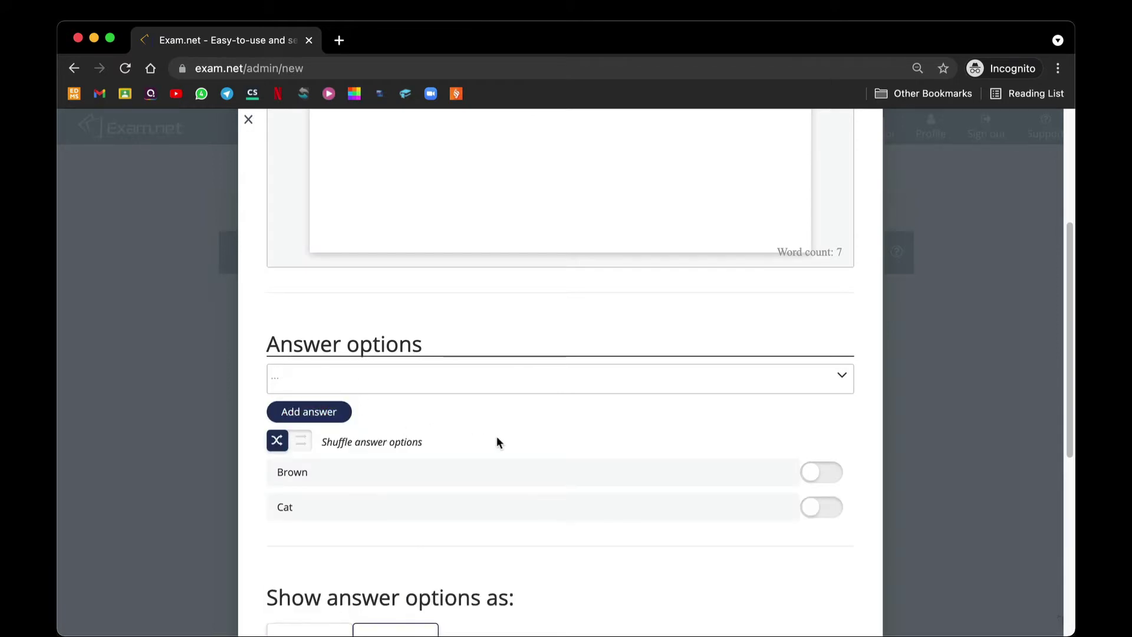
Turn off shuffling of the answer options and turn it back on
scroll(497, 441, down, 1)
scroll(497, 439, down, 2)
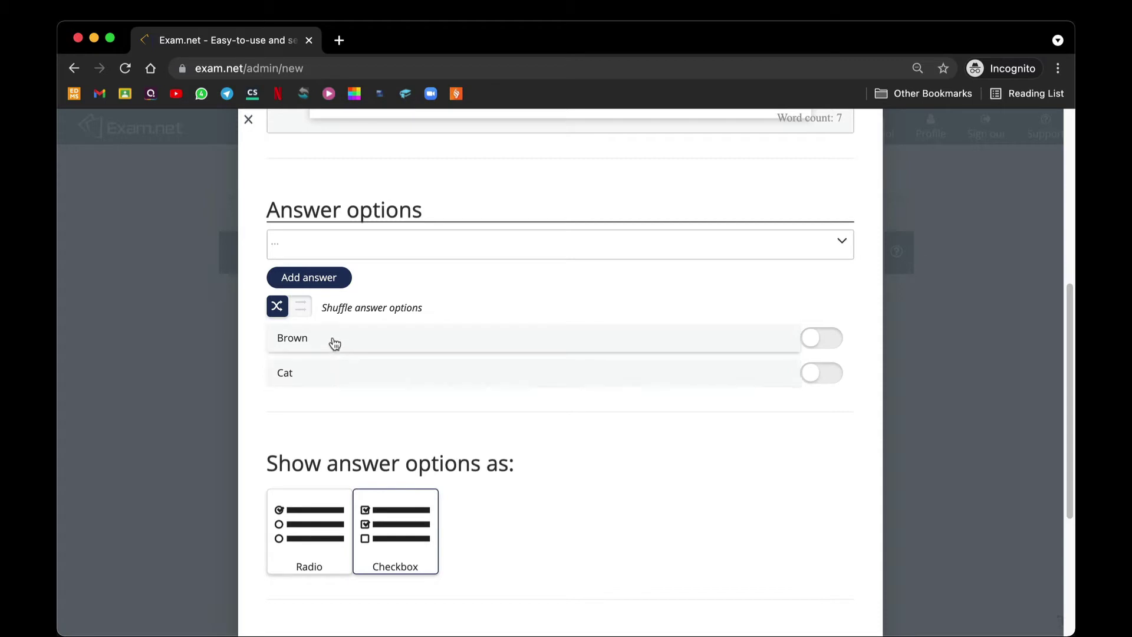
click(301, 313)
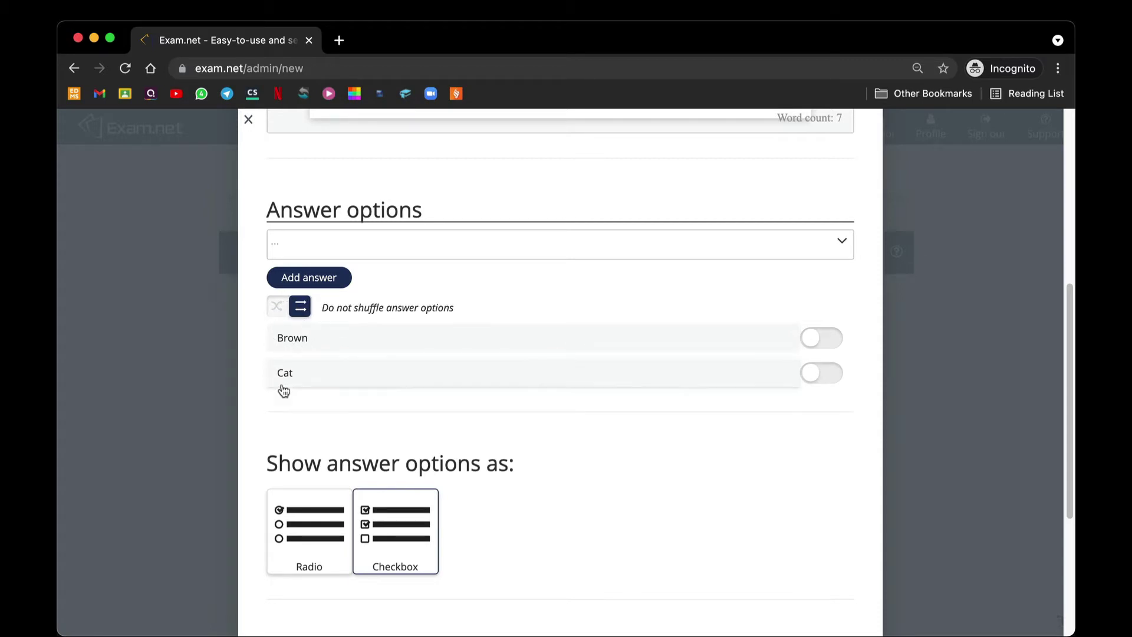
click(281, 309)
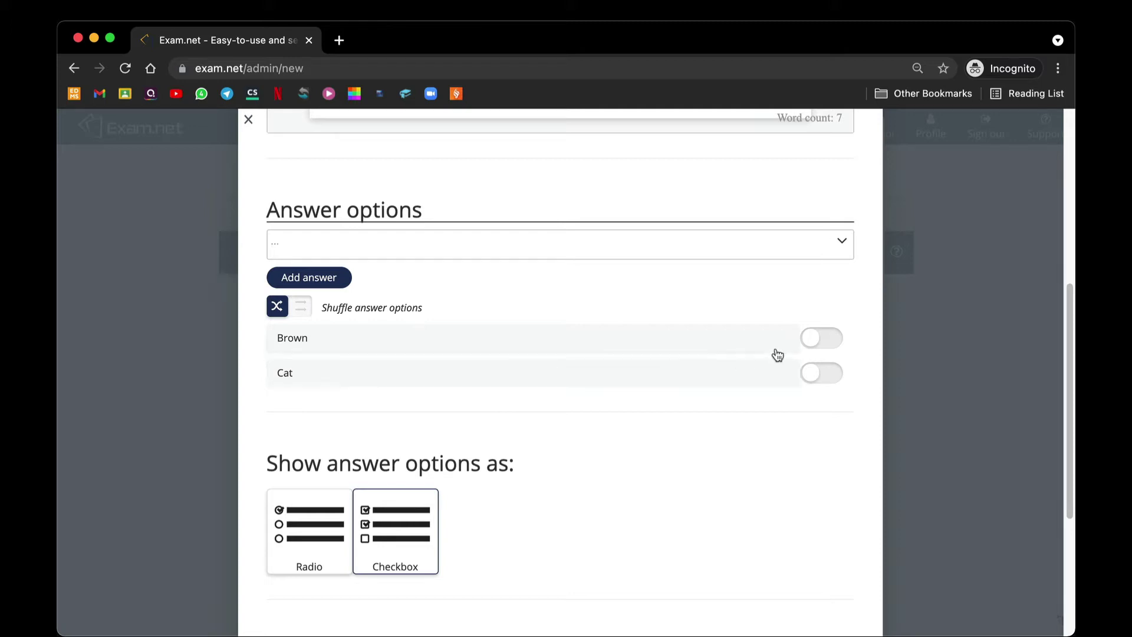
Mark Brown as the correct answer and try the Radio display style before returning to Checkbox
click(812, 344)
click(326, 535)
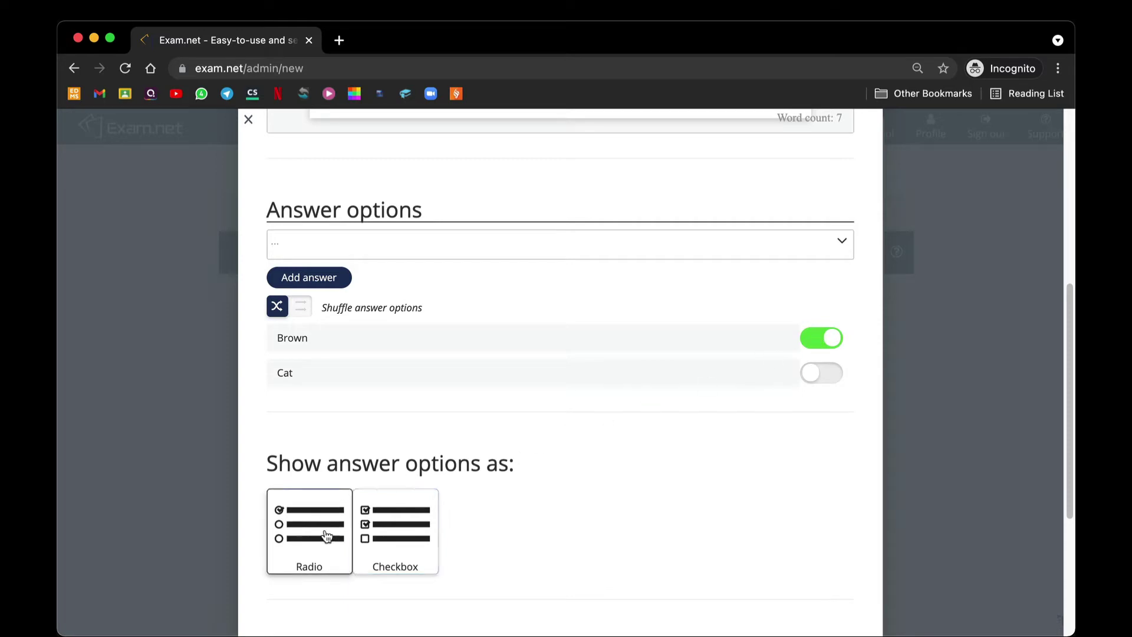
click(399, 519)
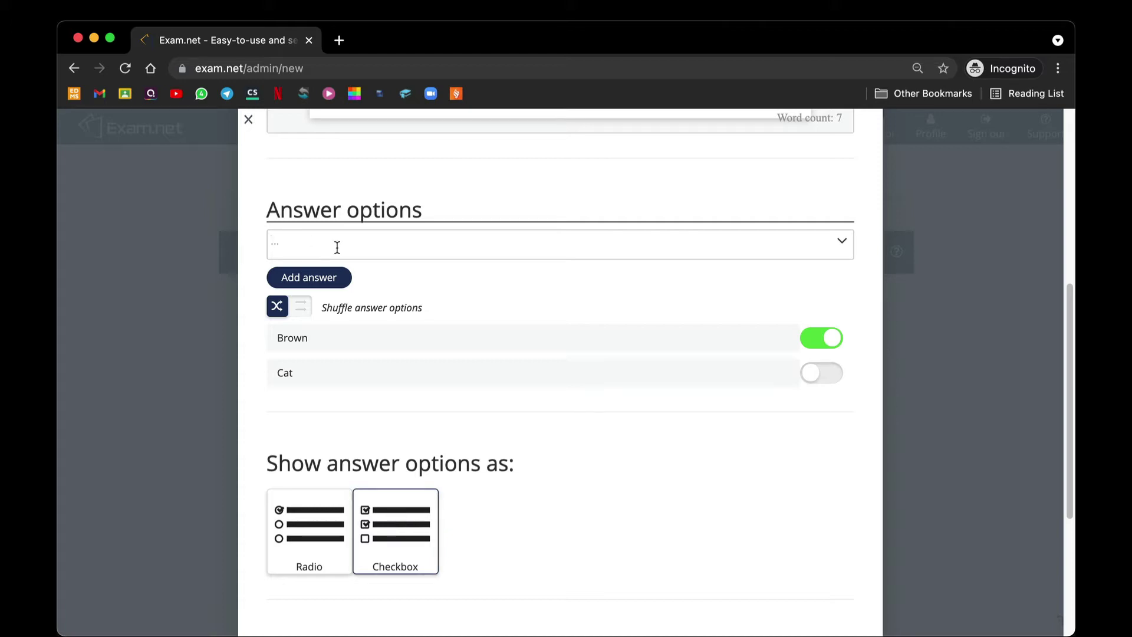
Add "Snake" and "Car" as further answer options
text(Snake)
click(324, 285)
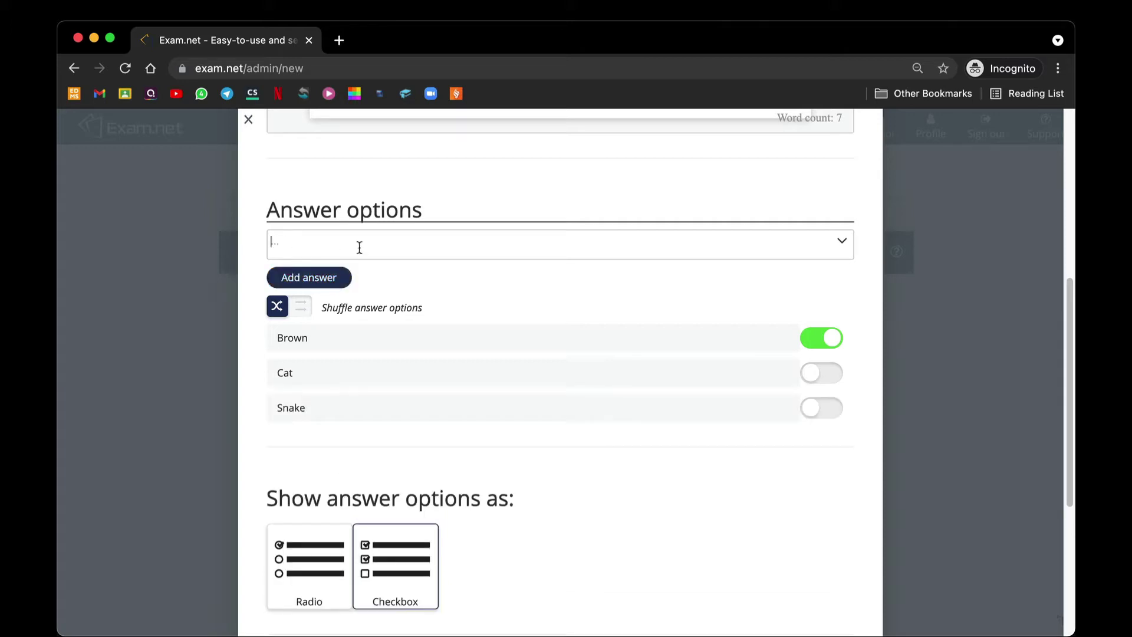
text(Car)
click(334, 288)
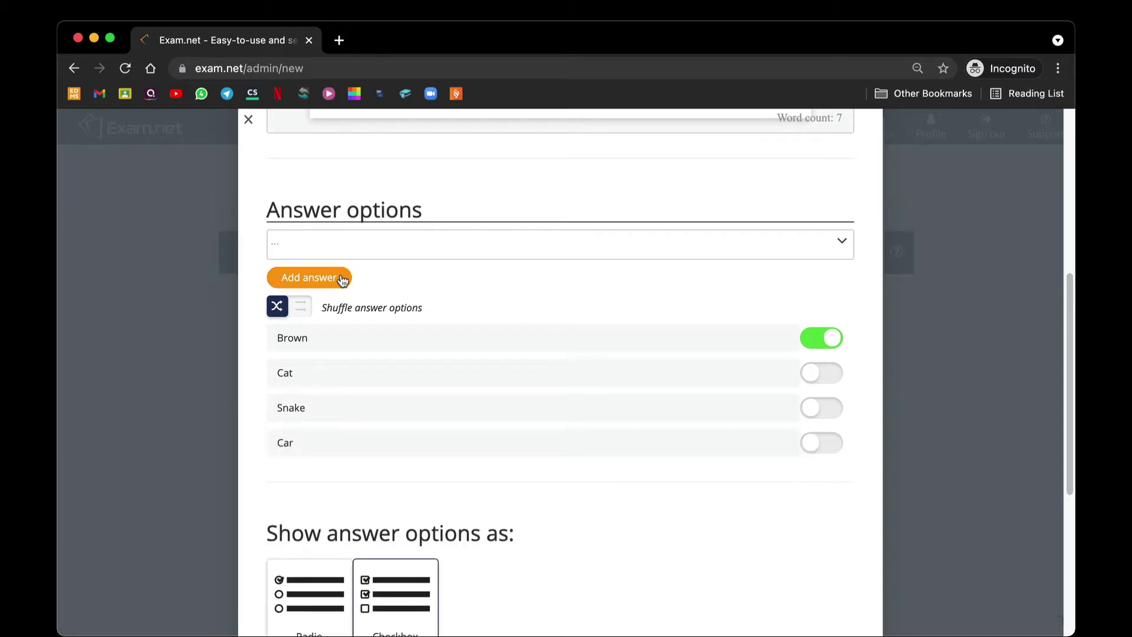
Show the answer options as Radio and save the multiple choice question
scroll(509, 441, down, 3)
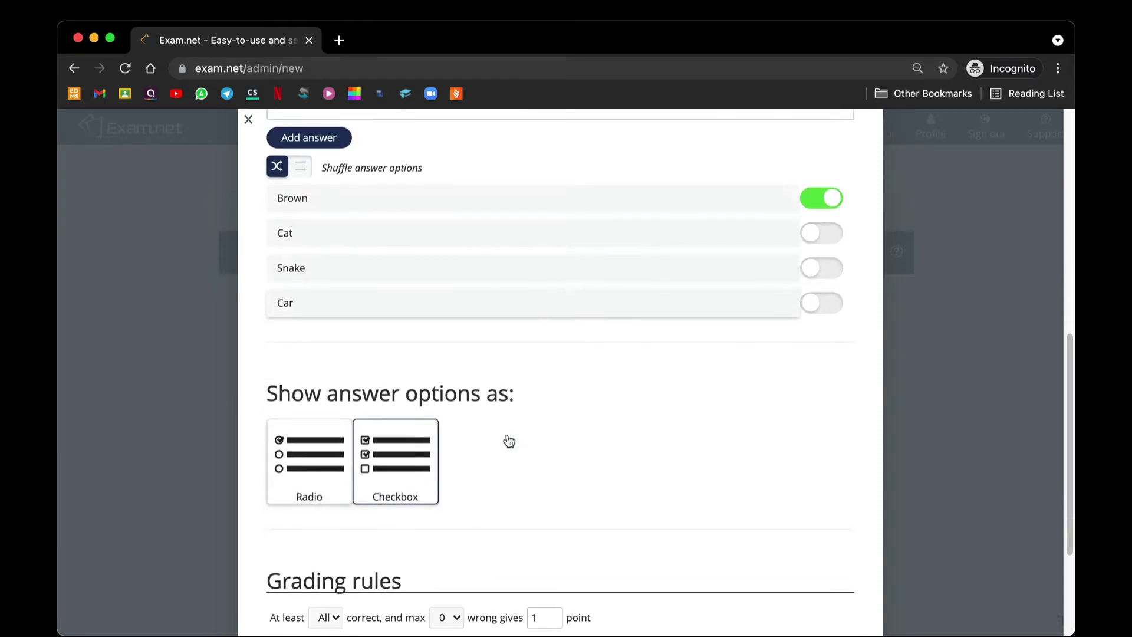
click(313, 458)
scroll(480, 457, down, 4)
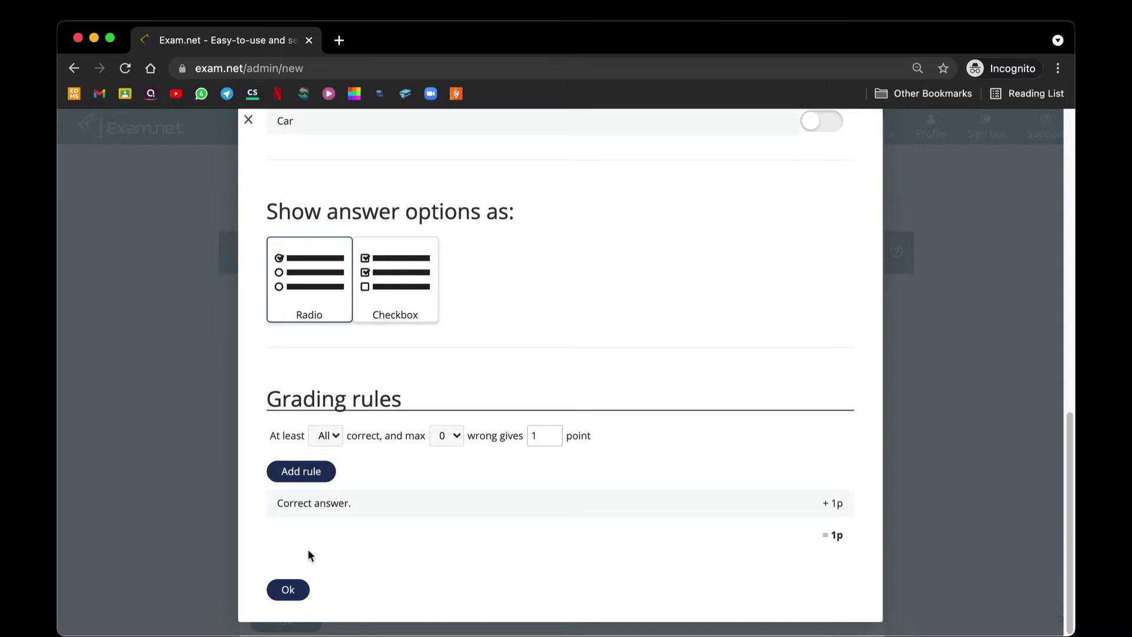
click(289, 591)
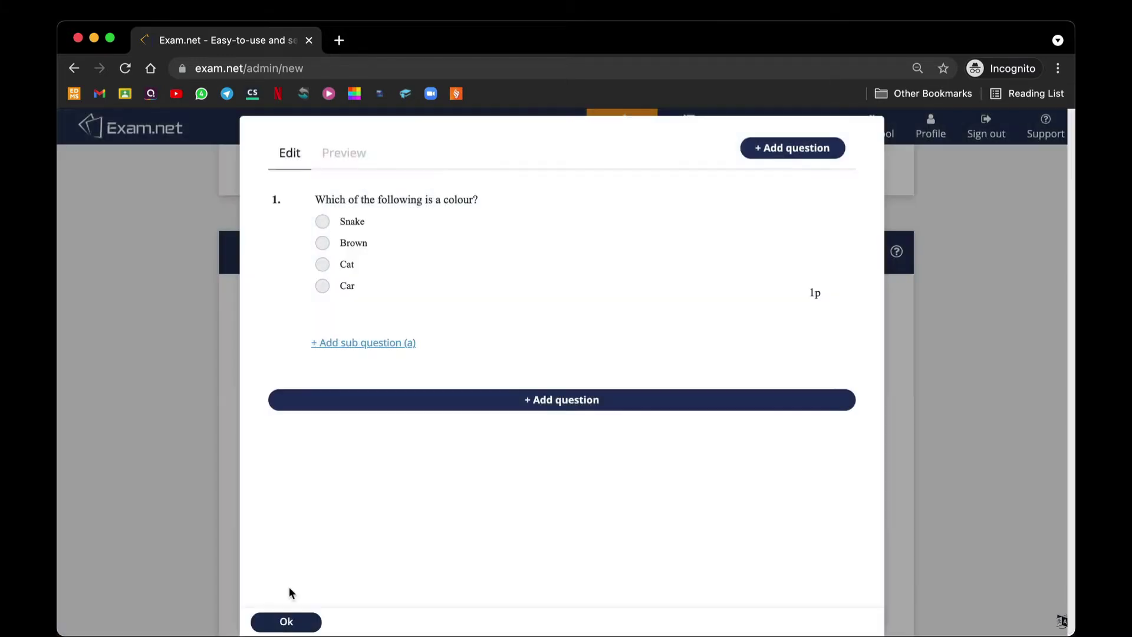
Preview the question with grading turned on, testing Snake and Brown as the student's answers
mouse_move(505, 195)
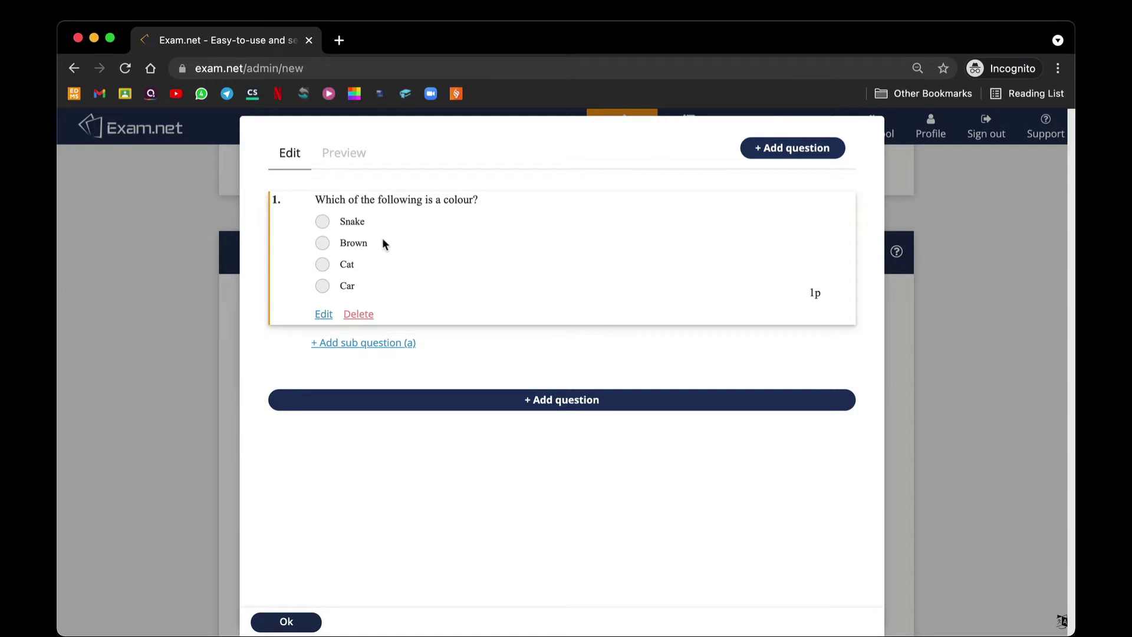
click(355, 159)
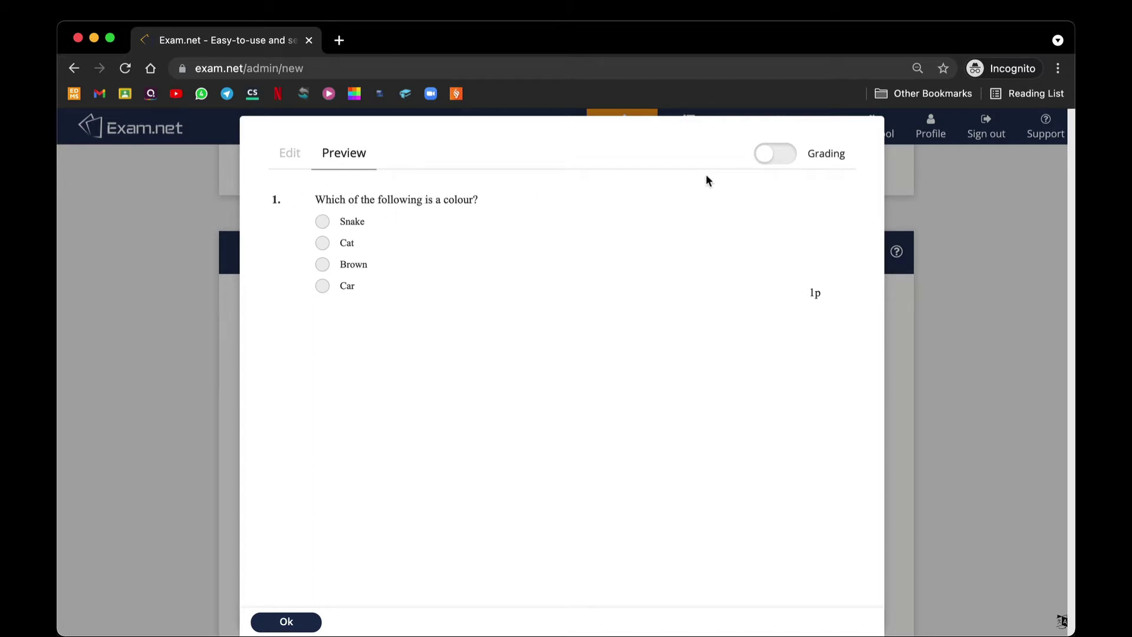
click(781, 157)
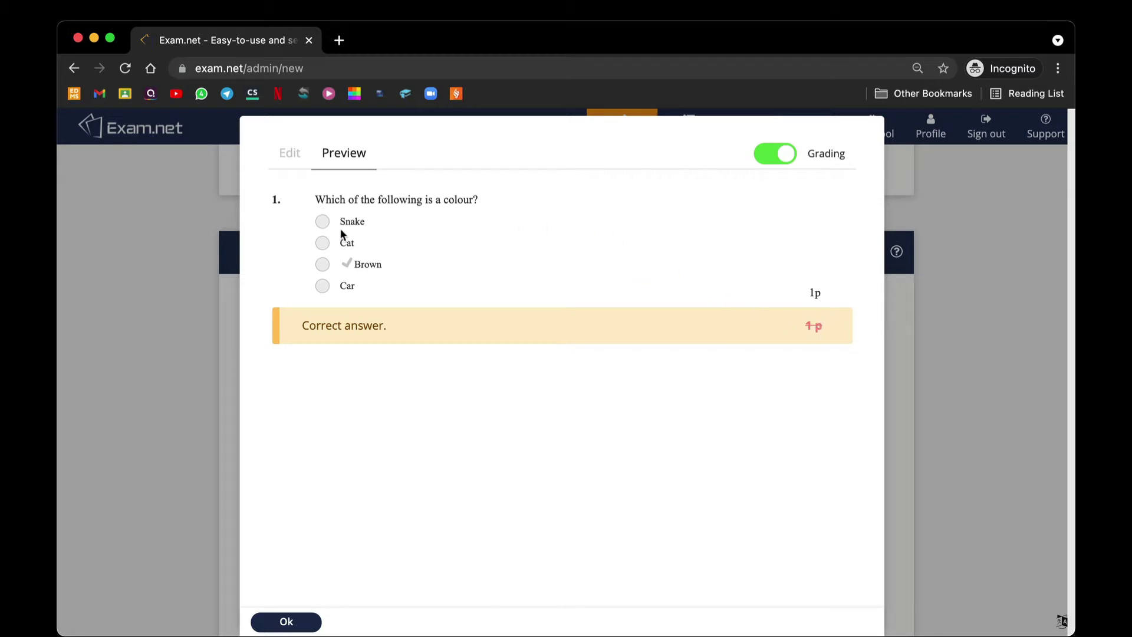
click(323, 223)
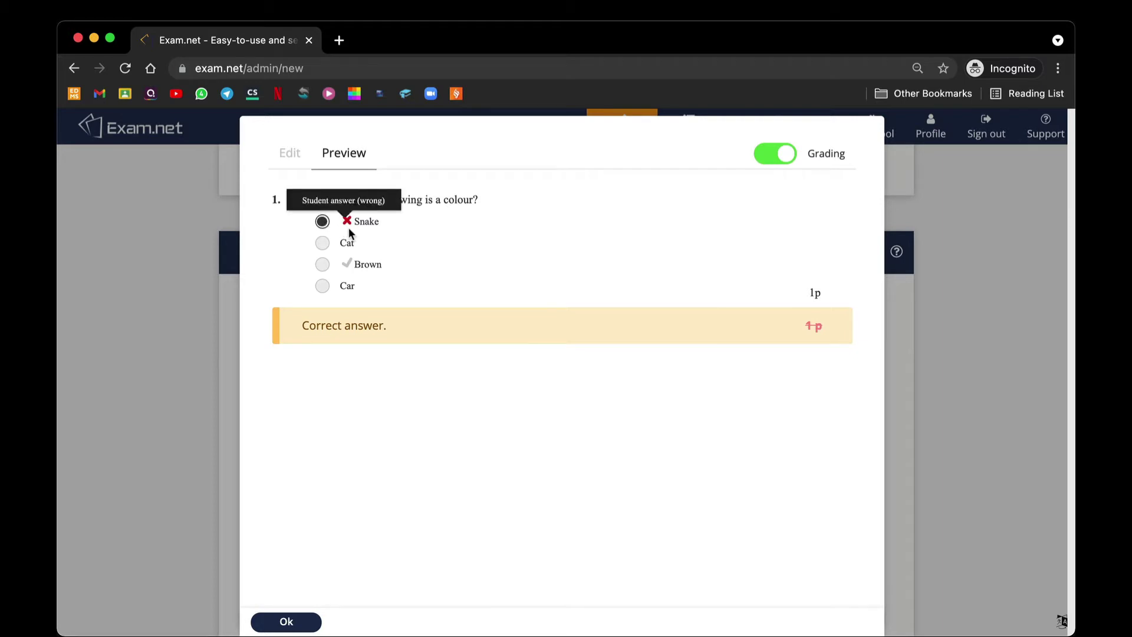
click(322, 265)
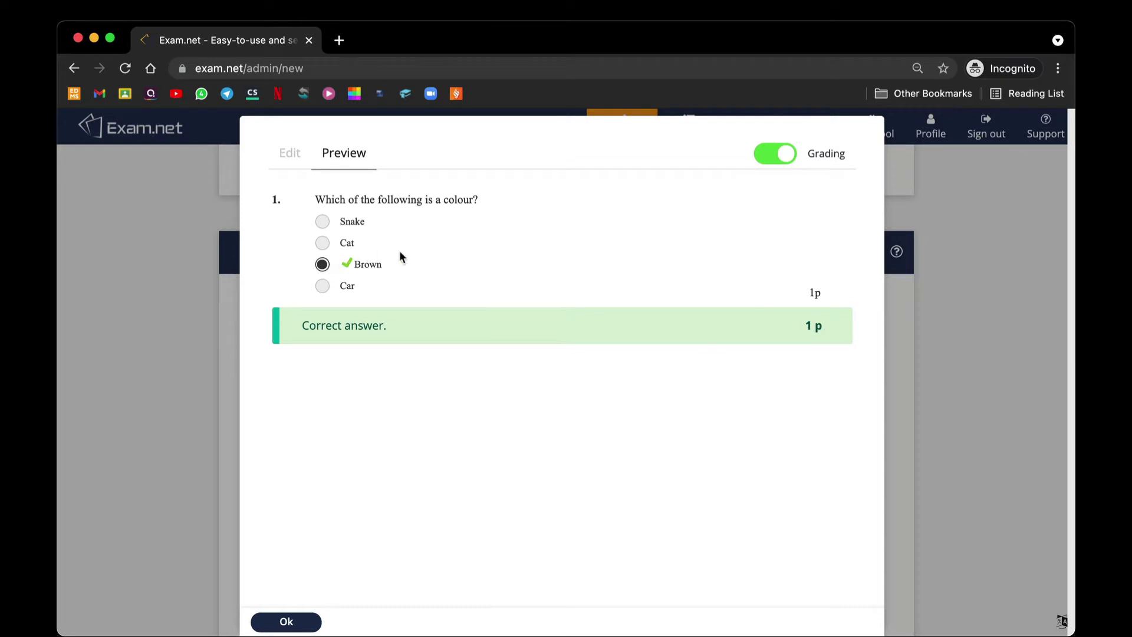
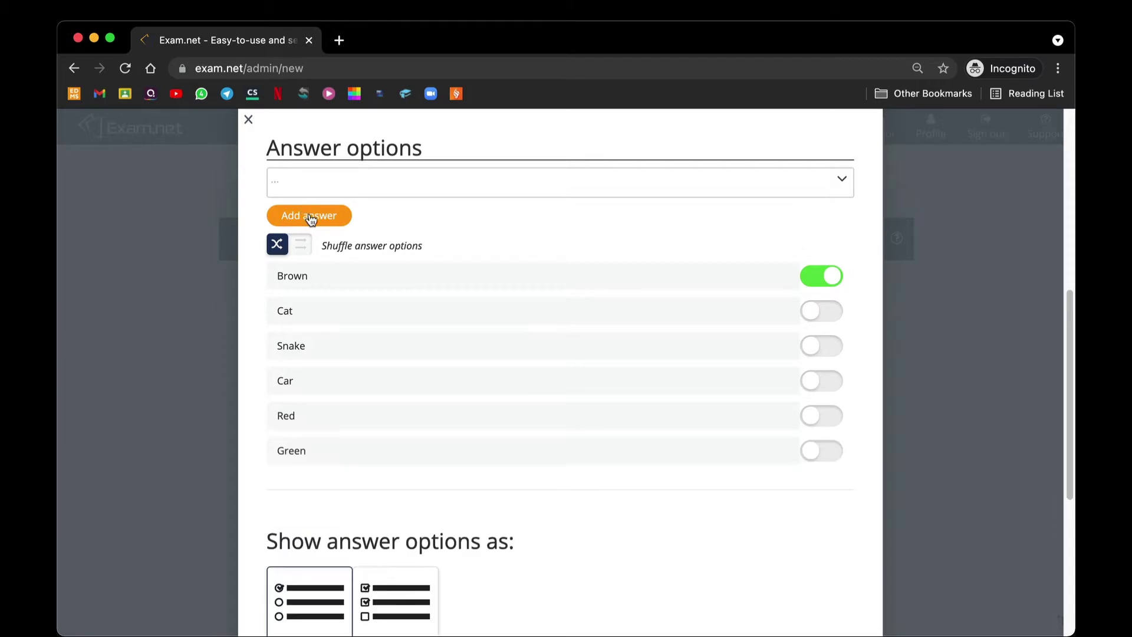
Mark Red and Green as additional correct answers to the colour question
scroll(407, 356, down, 3)
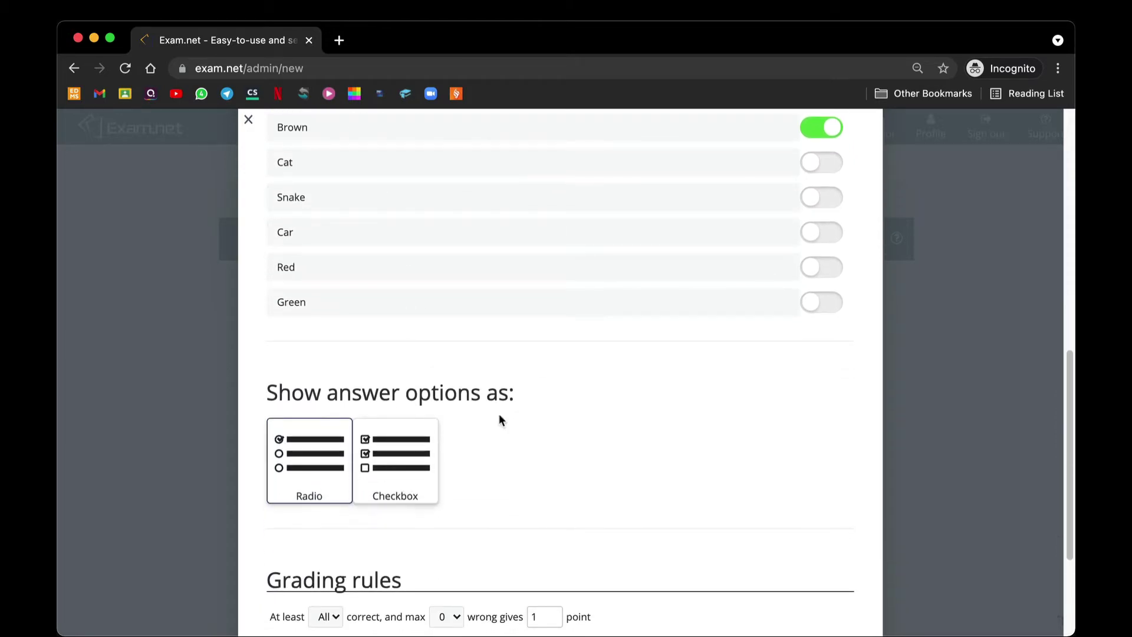
click(807, 270)
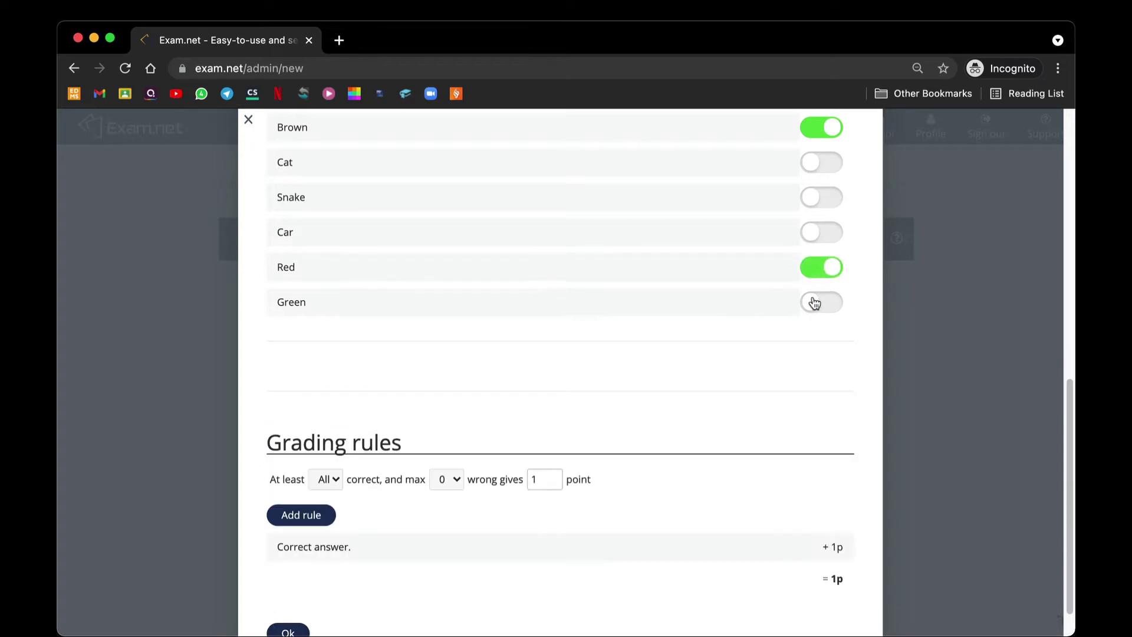
click(813, 302)
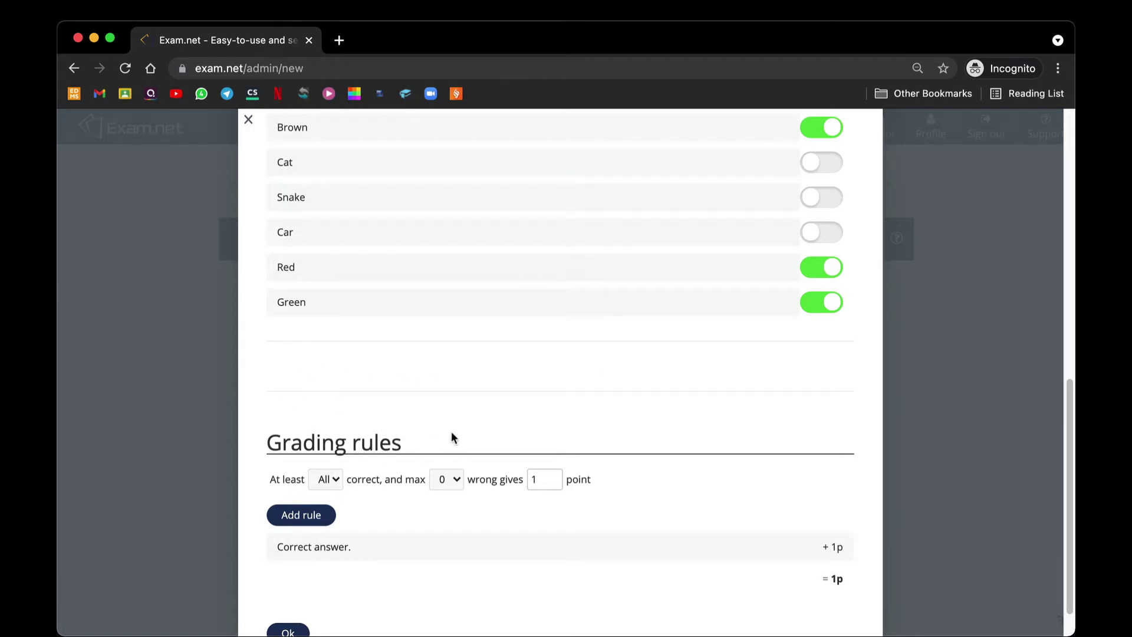
Set the grading rule to give 3 points for all correct and at most 0 wrong answers
scroll(453, 436, down, 1)
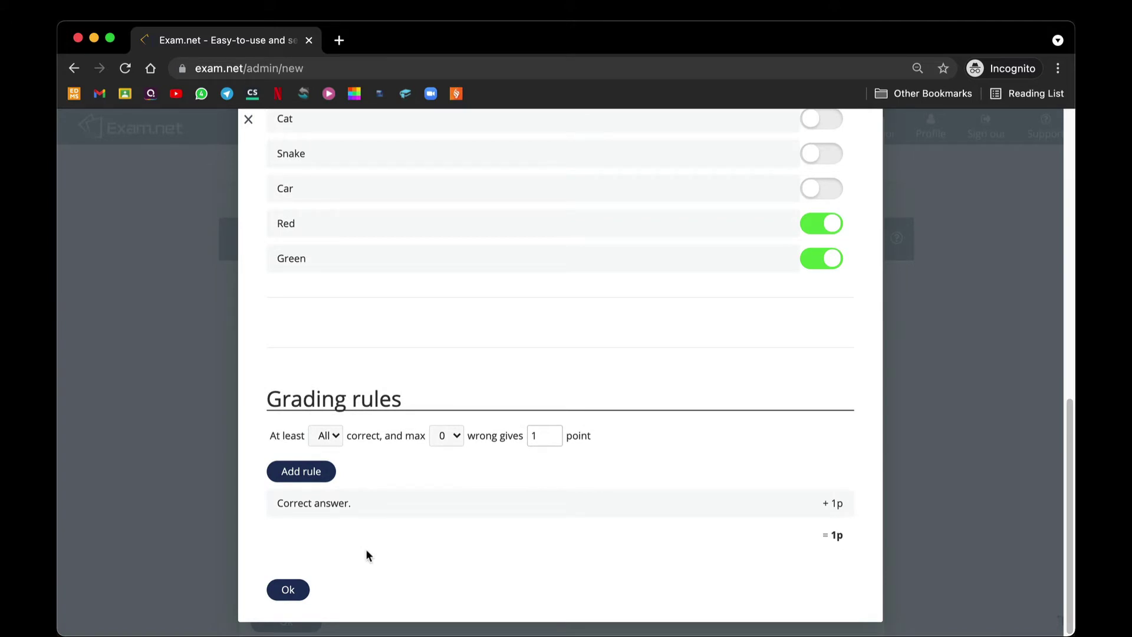
scroll(554, 380, up, 2)
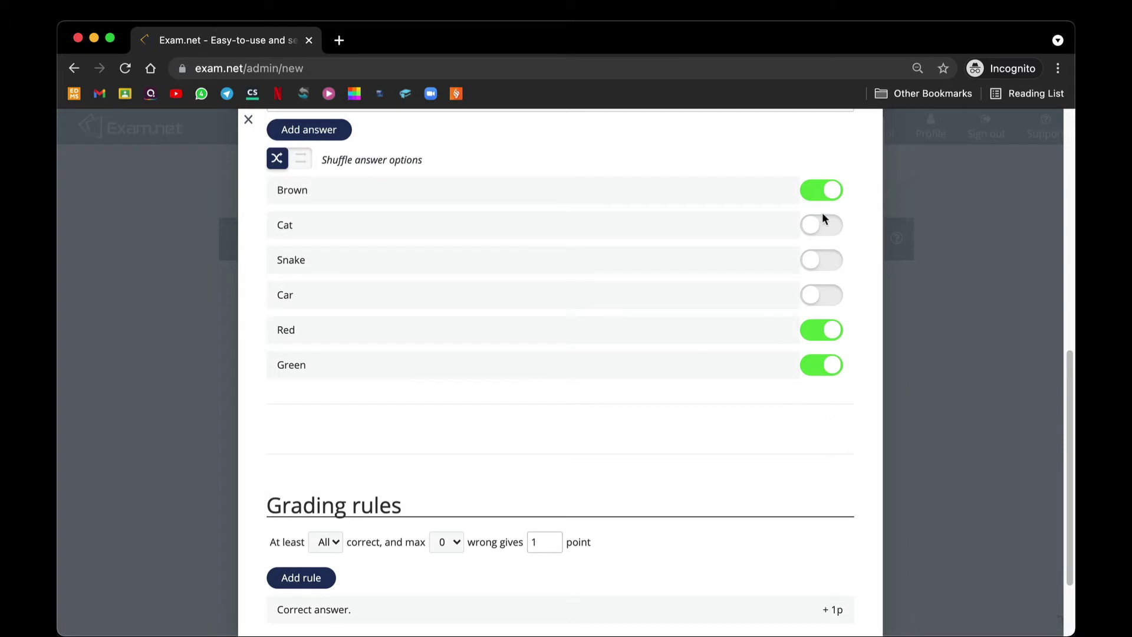
scroll(813, 398, down, 2)
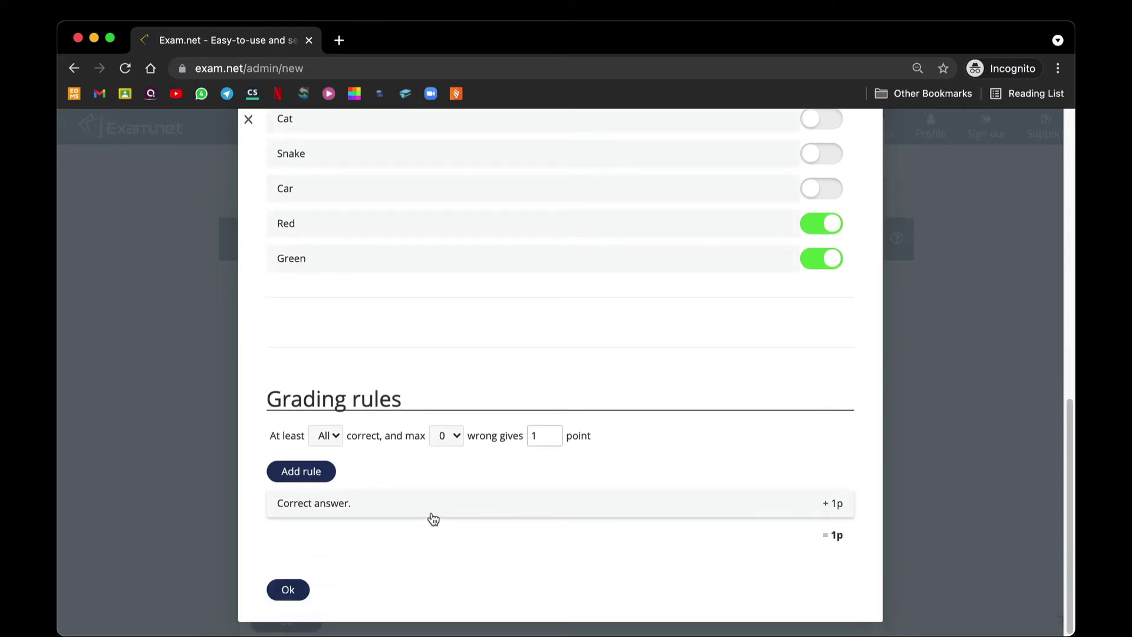
click(552, 433)
click(552, 432)
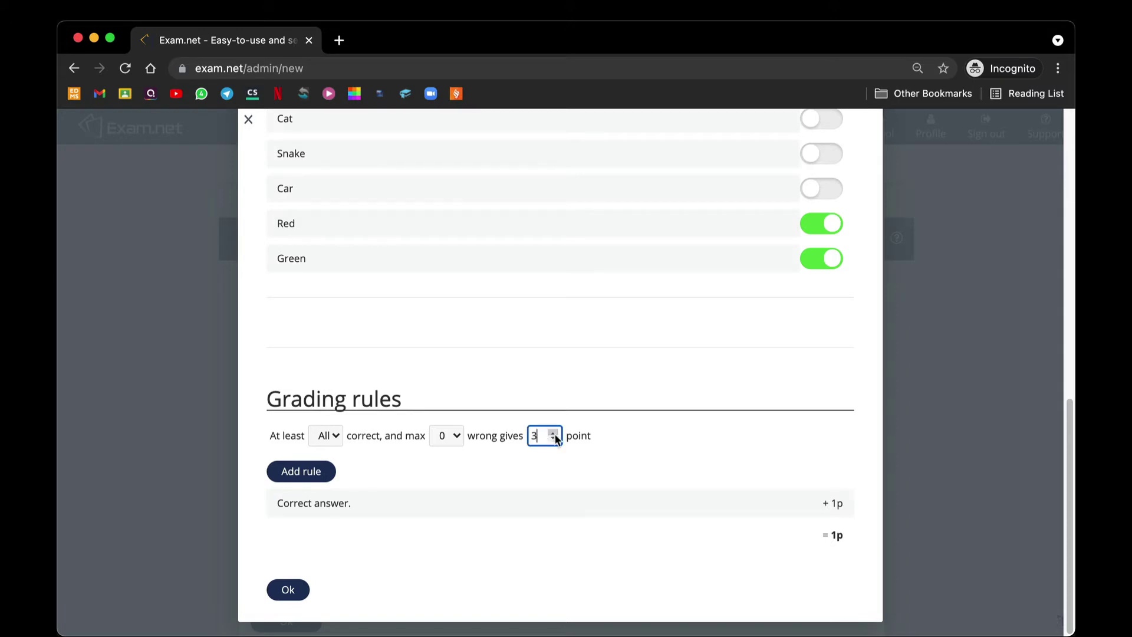
click(330, 477)
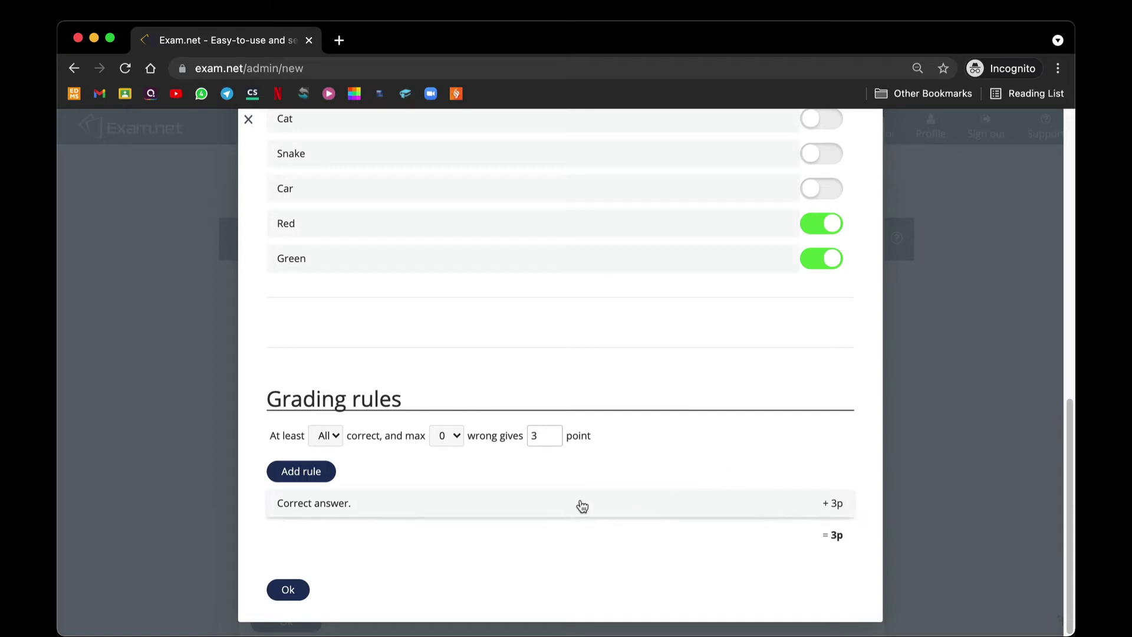
Add a second grading rule giving 1 point for at least 1 correct and max 1 wrong, and save the question
click(333, 437)
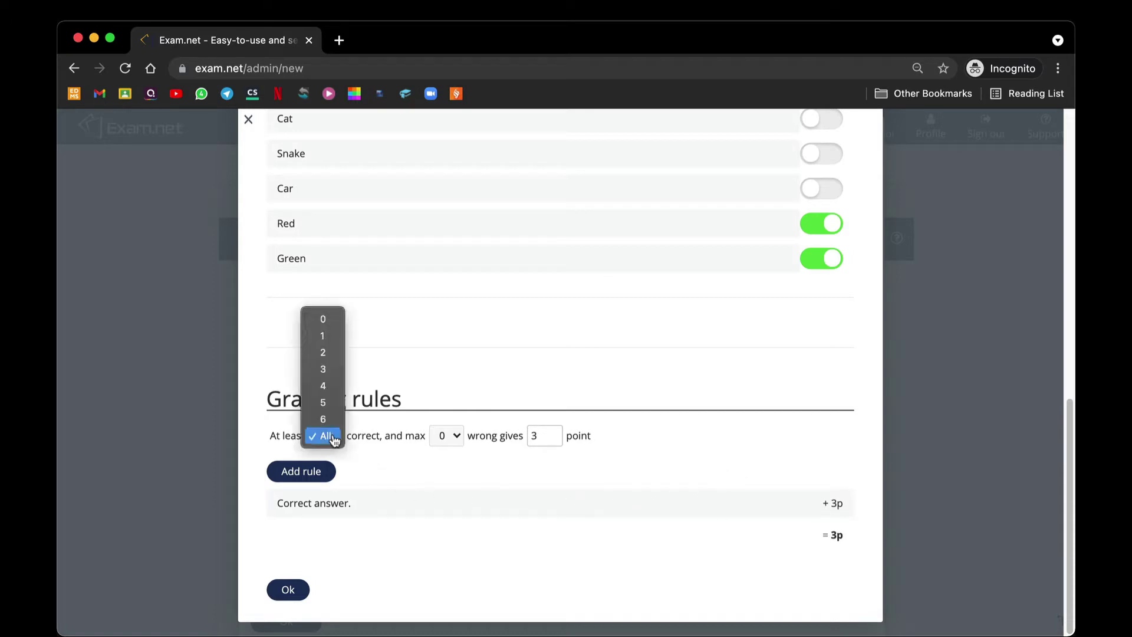
click(325, 338)
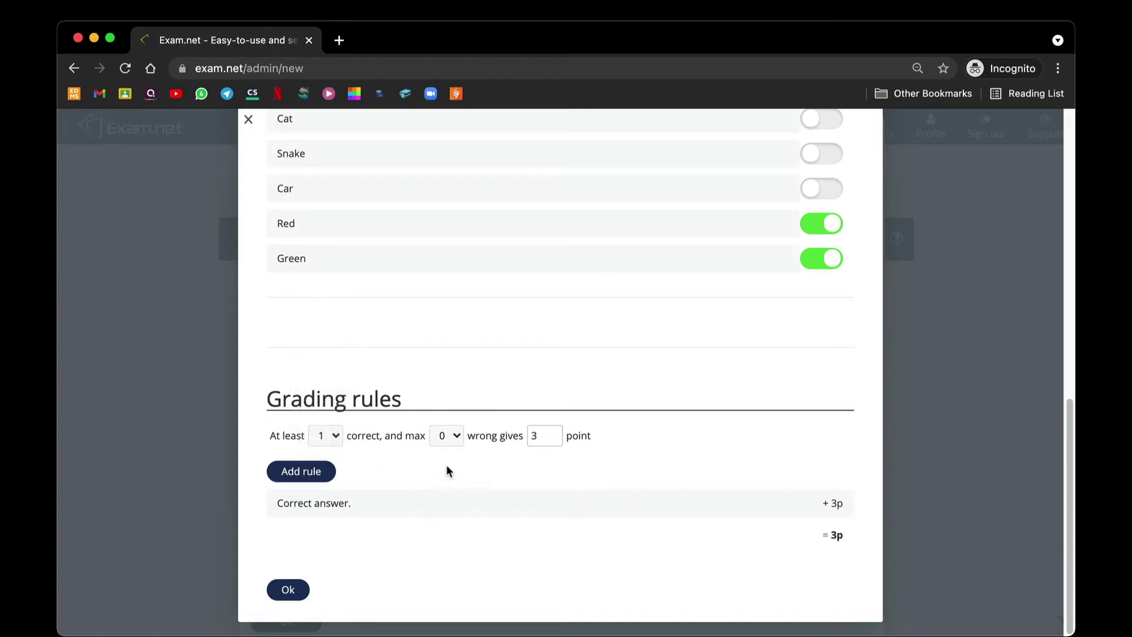
click(451, 441)
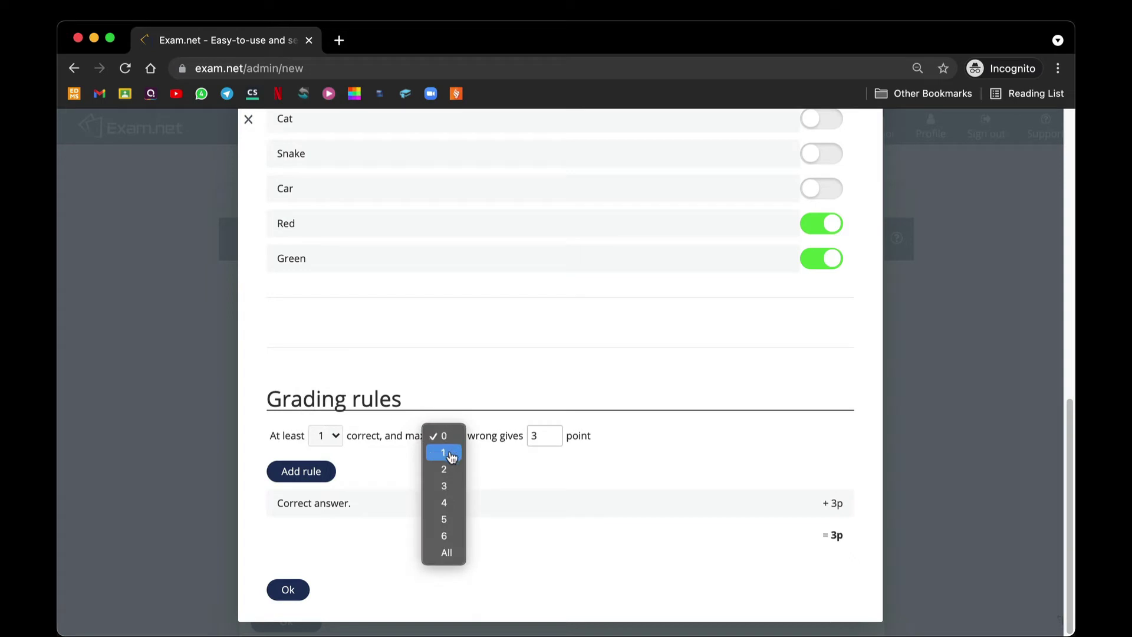
click(451, 457)
click(317, 472)
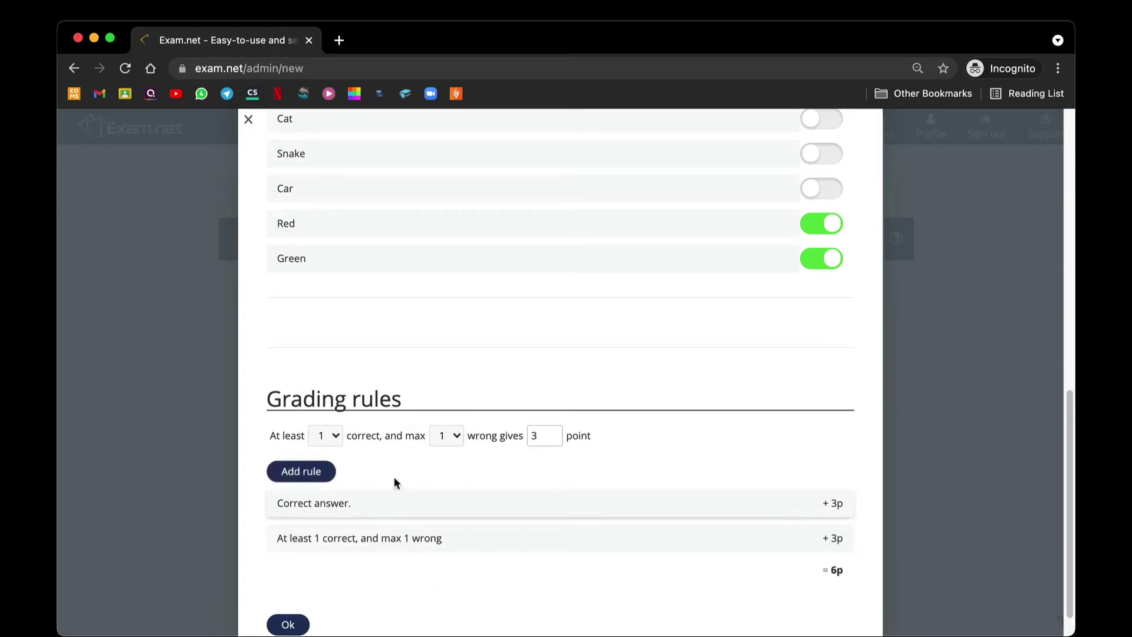
click(548, 436)
key(BackSpace)
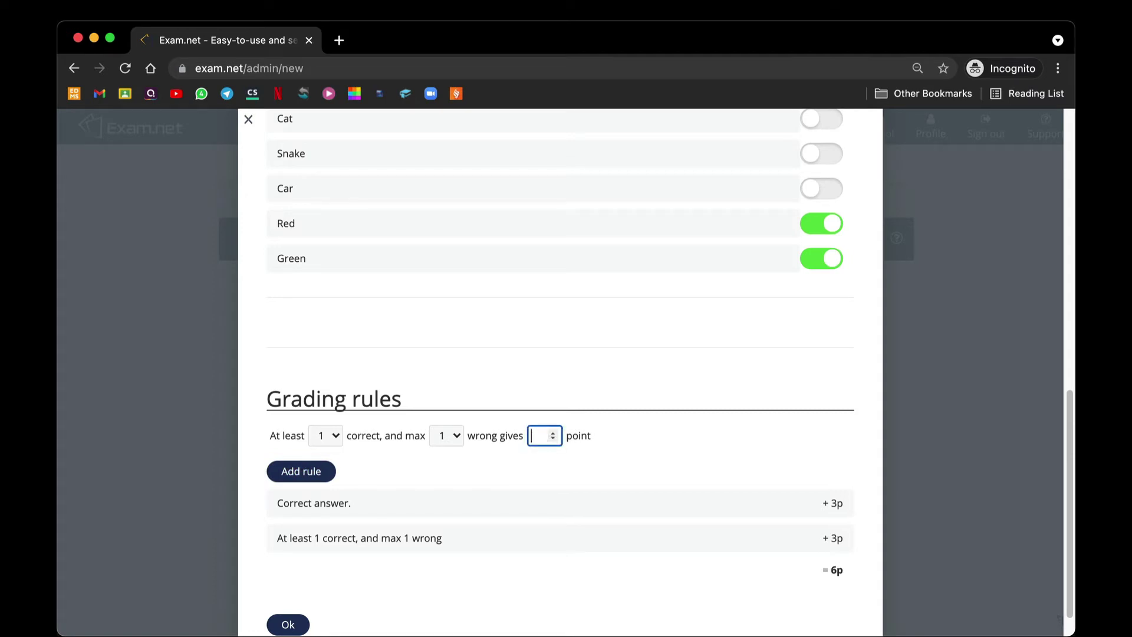
text(1)
click(285, 472)
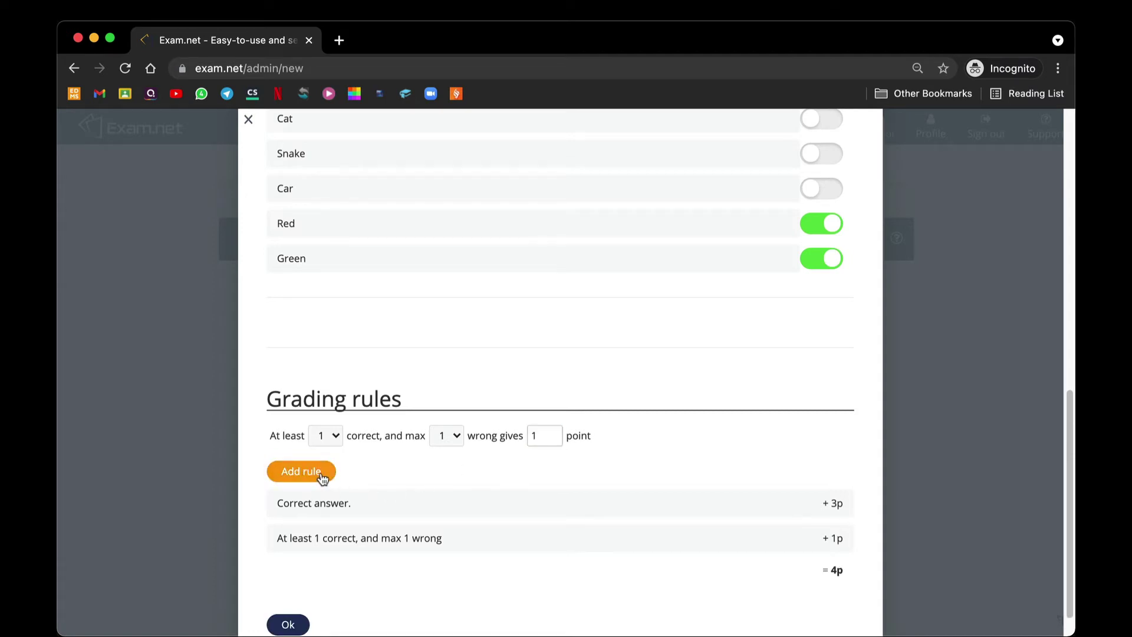
scroll(496, 509, down, 1)
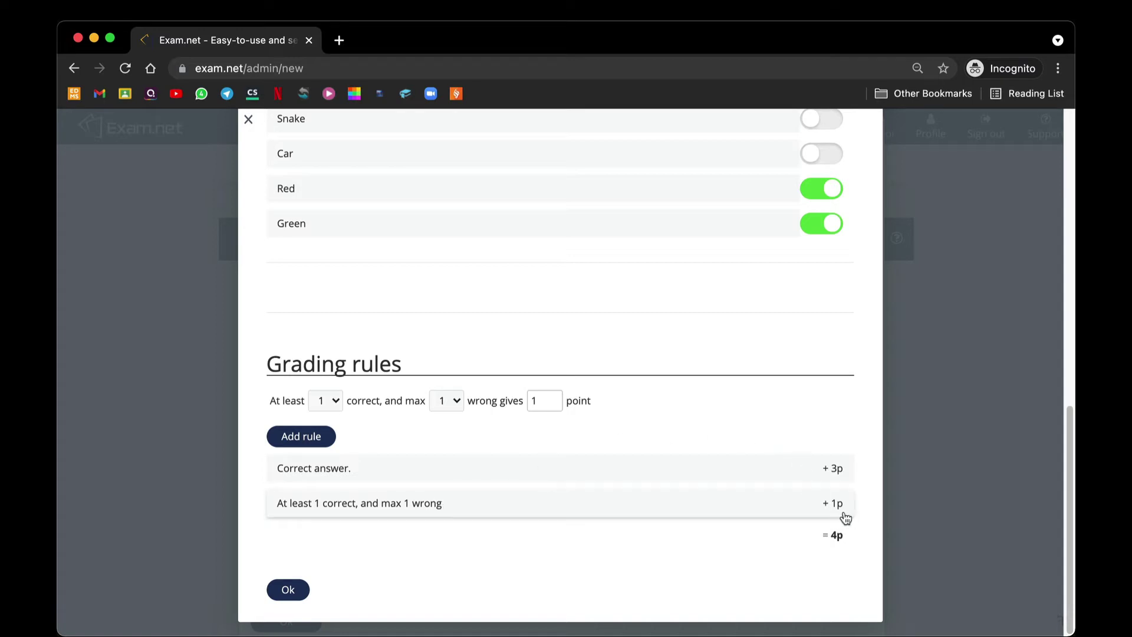
click(288, 590)
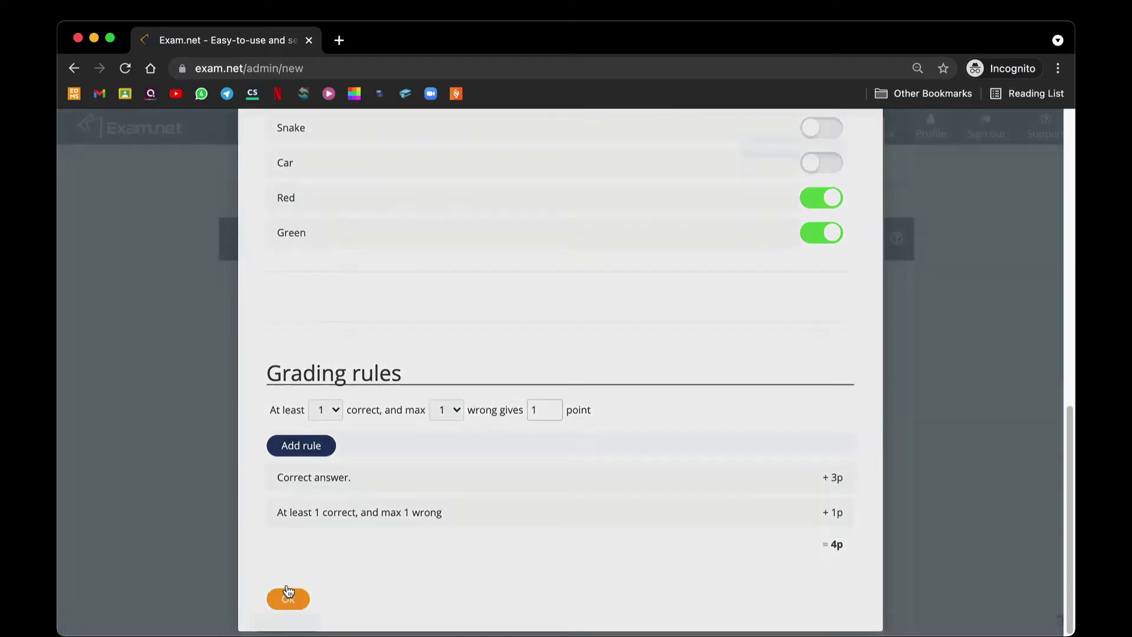
Preview the colour question with grading turned on, testing Brown, Red and Green as the student's answers
click(352, 165)
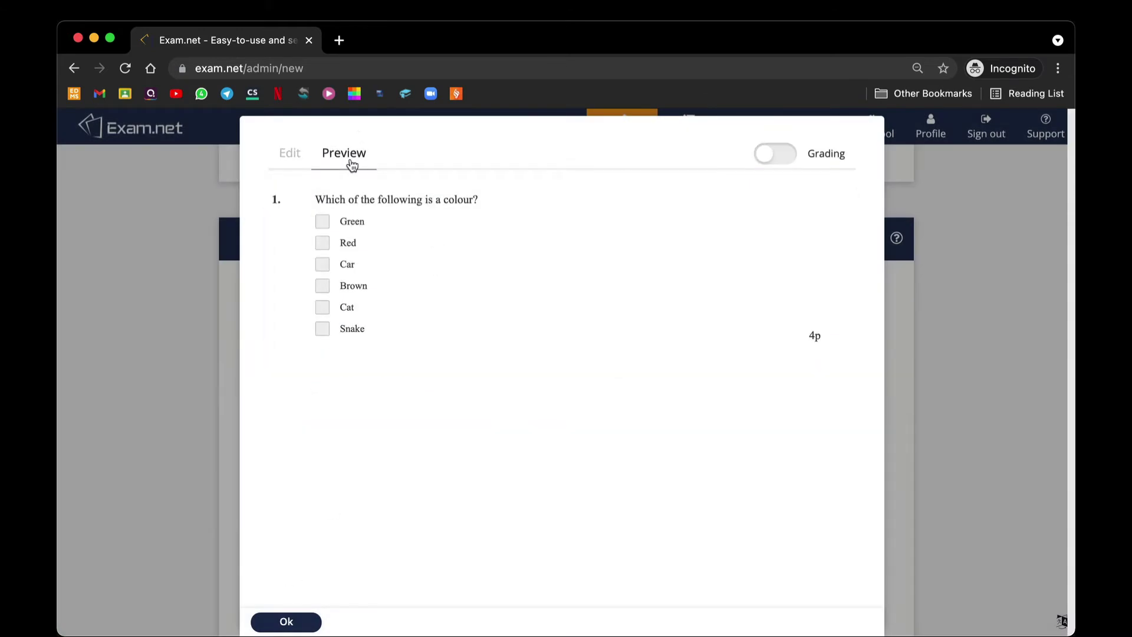
click(776, 154)
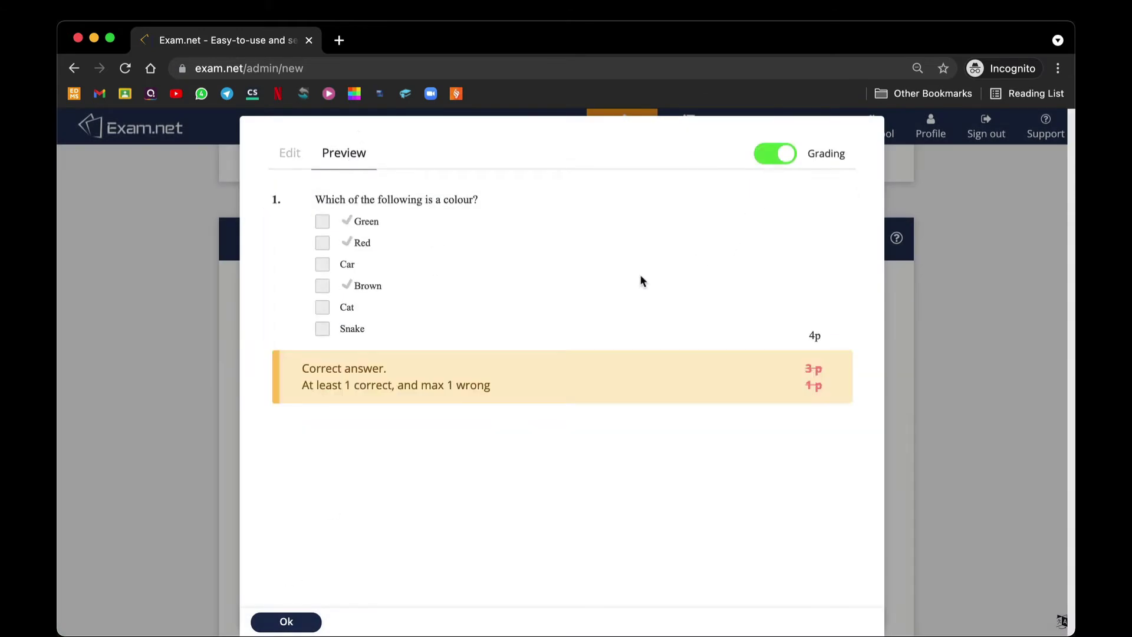
click(323, 286)
click(322, 242)
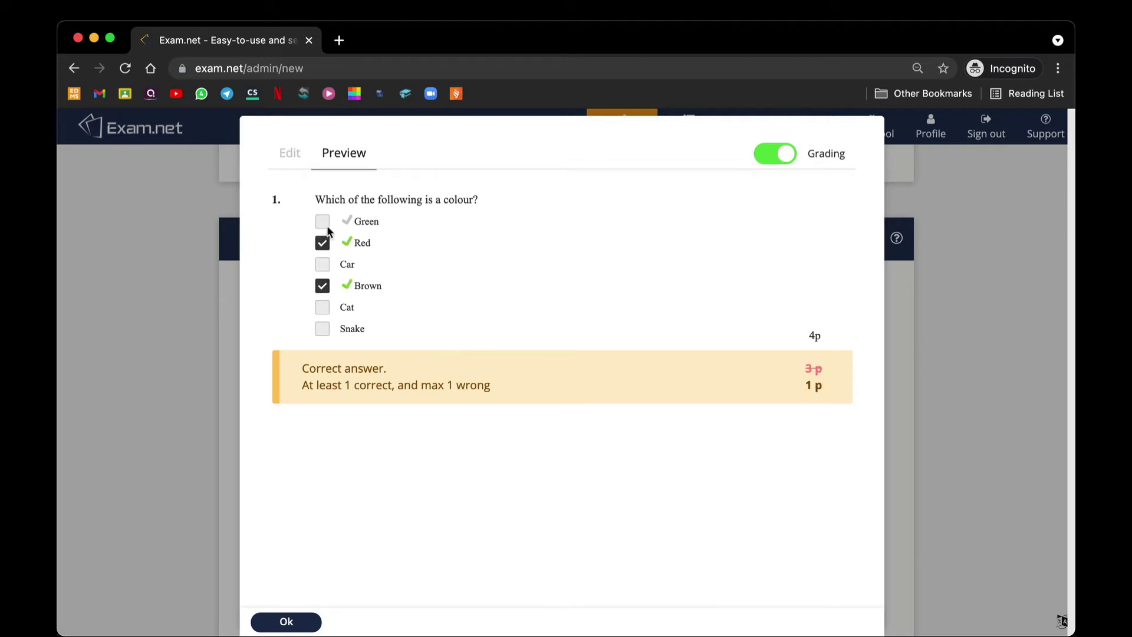
click(322, 221)
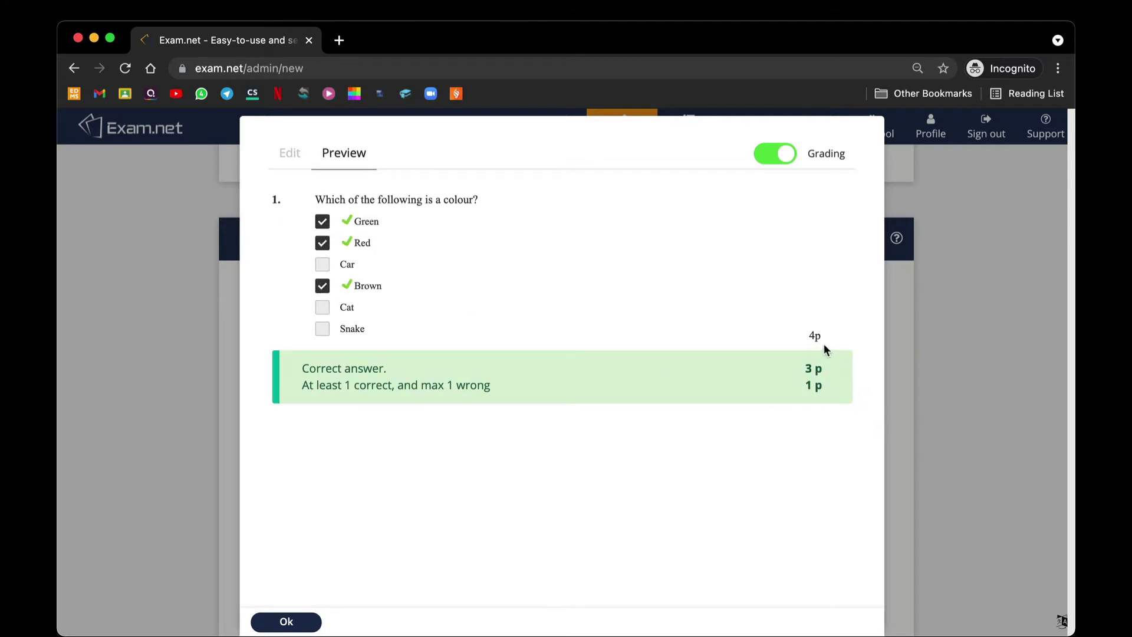
Test the grading with Green and Red deselected and the wrong answers Cat and Snake selected alongside Brown
click(322, 221)
click(322, 244)
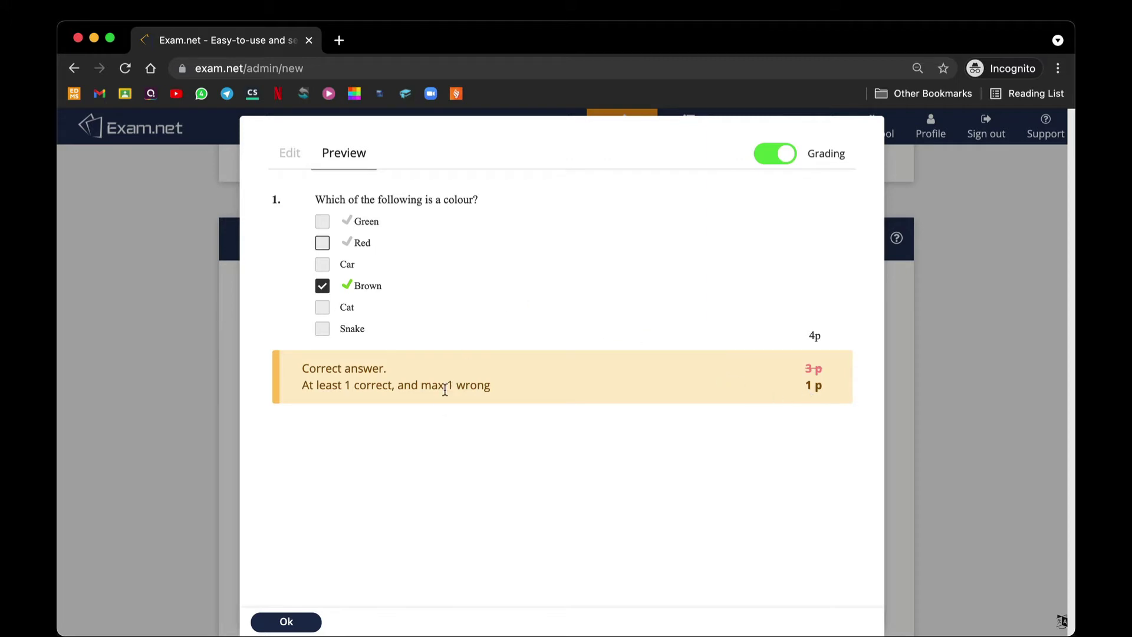
mouse_move(337, 288)
click(325, 308)
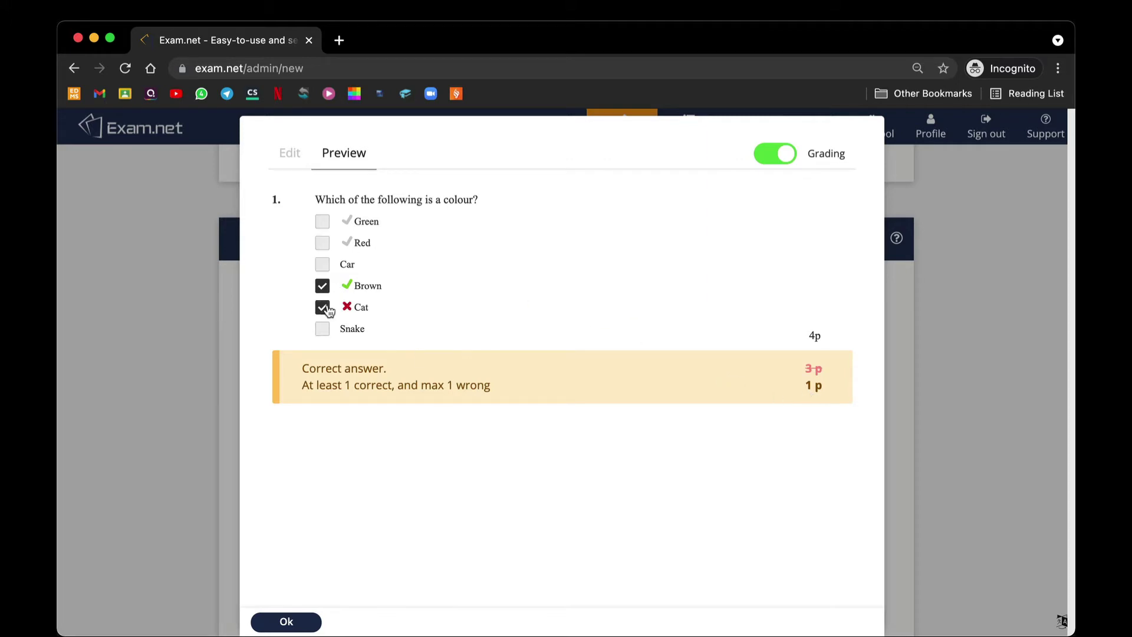
click(324, 332)
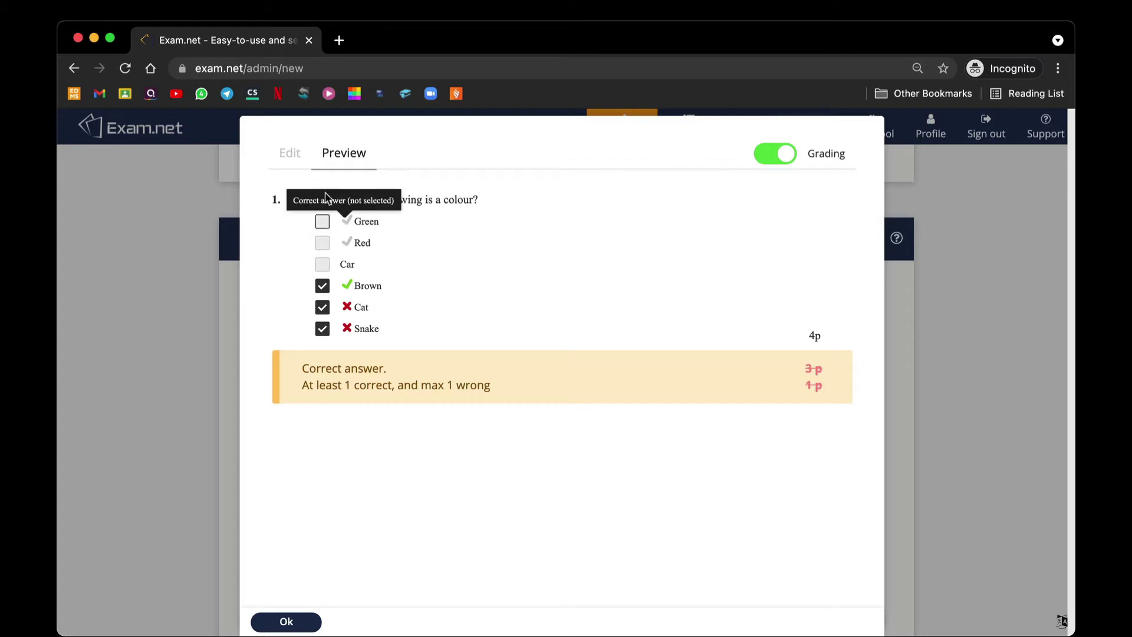
Add a Simple answer question to the exam with the text "Name the capital city of Sarawak."
click(293, 154)
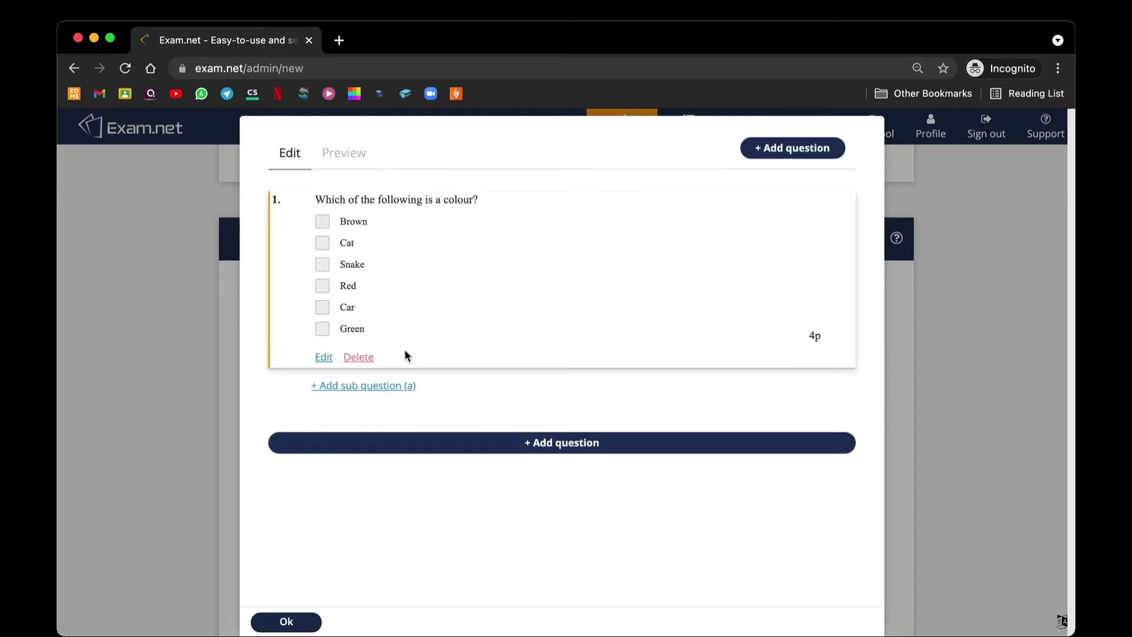
click(532, 452)
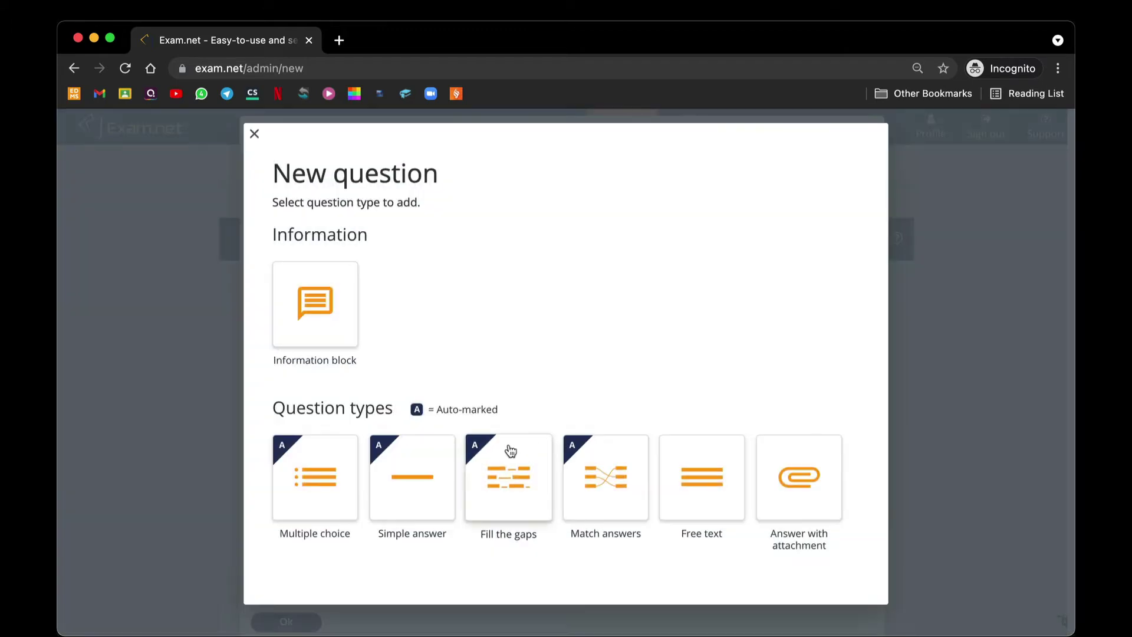
click(426, 494)
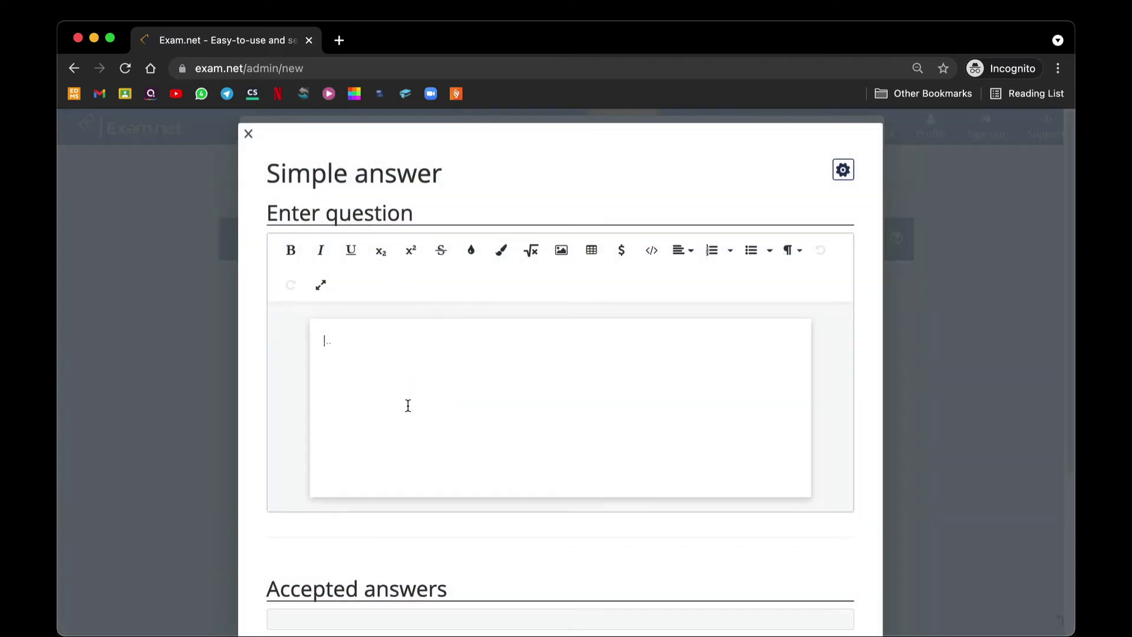
click(403, 365)
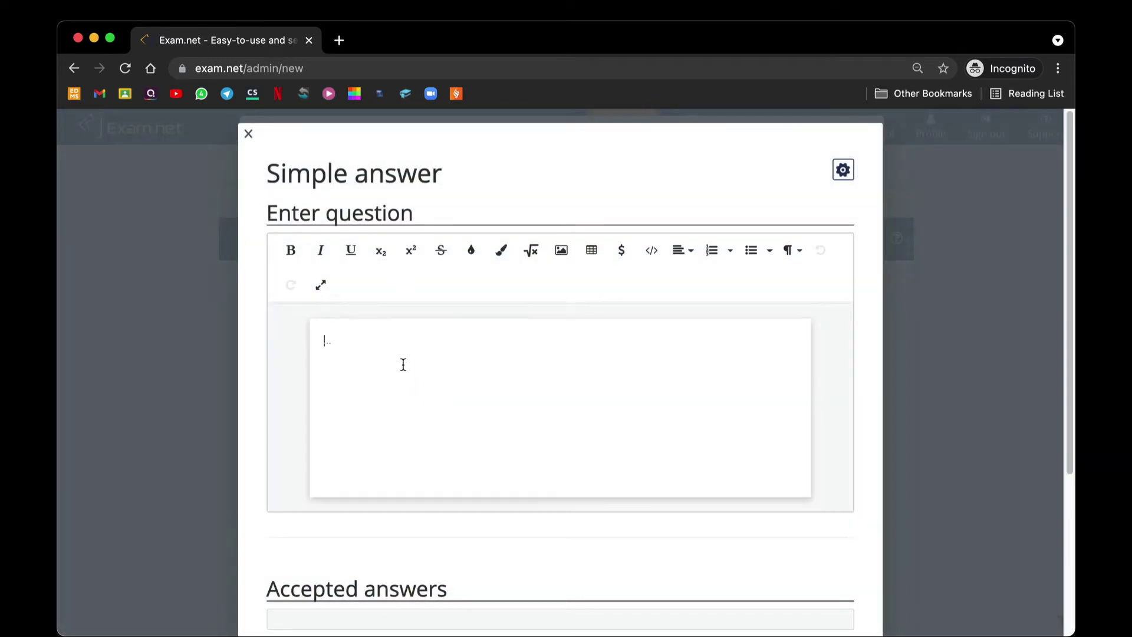
text(Name the capital city of Sarawak.)
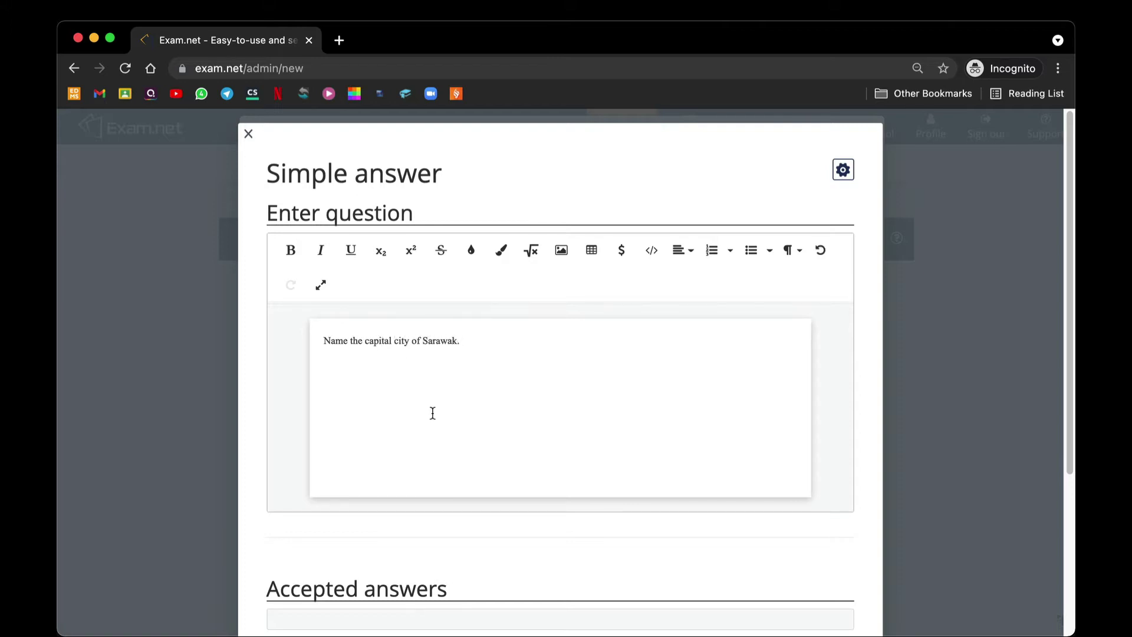
Add "Kuching", "Kuching city" and "It is Kuching city." as accepted answers and save the simple answer question
scroll(433, 412, down, 5)
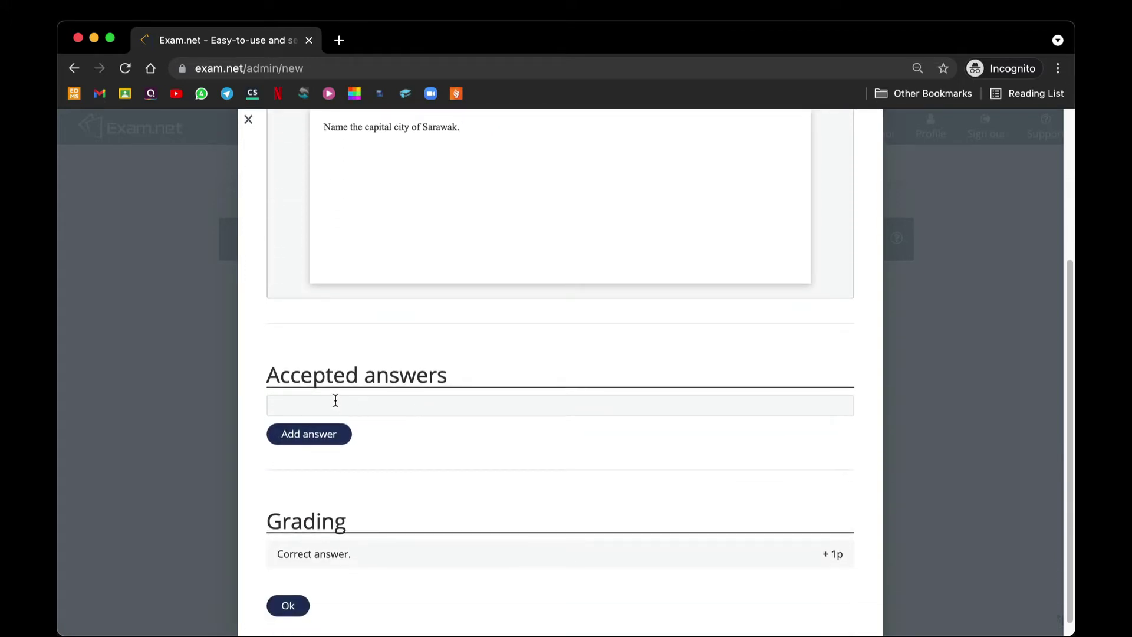
click(336, 405)
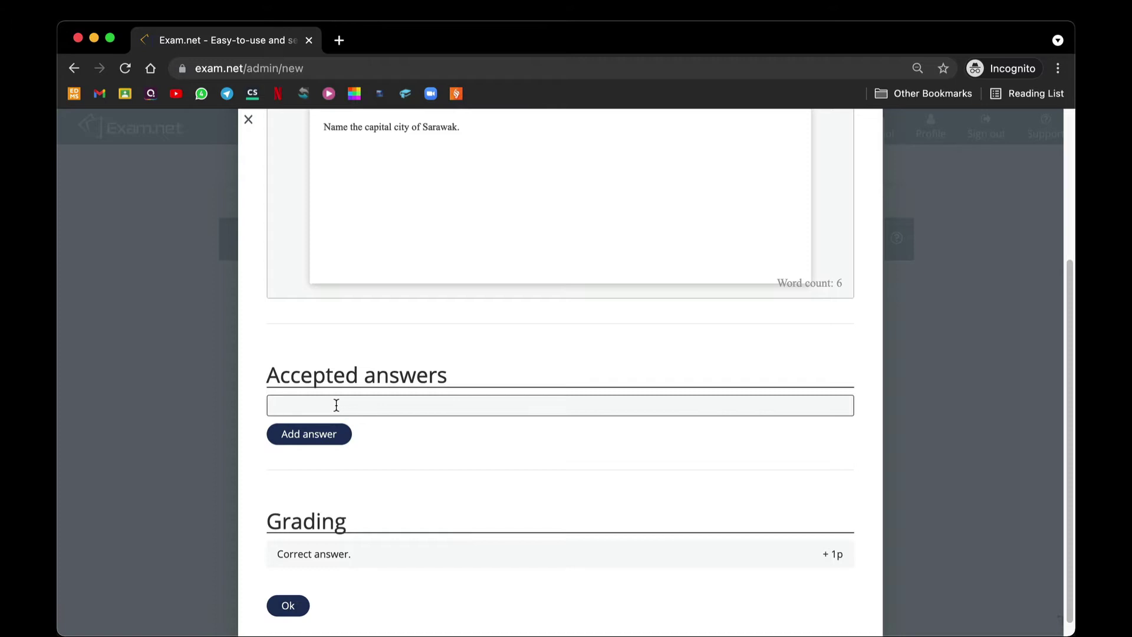
text(Kuching)
click(328, 437)
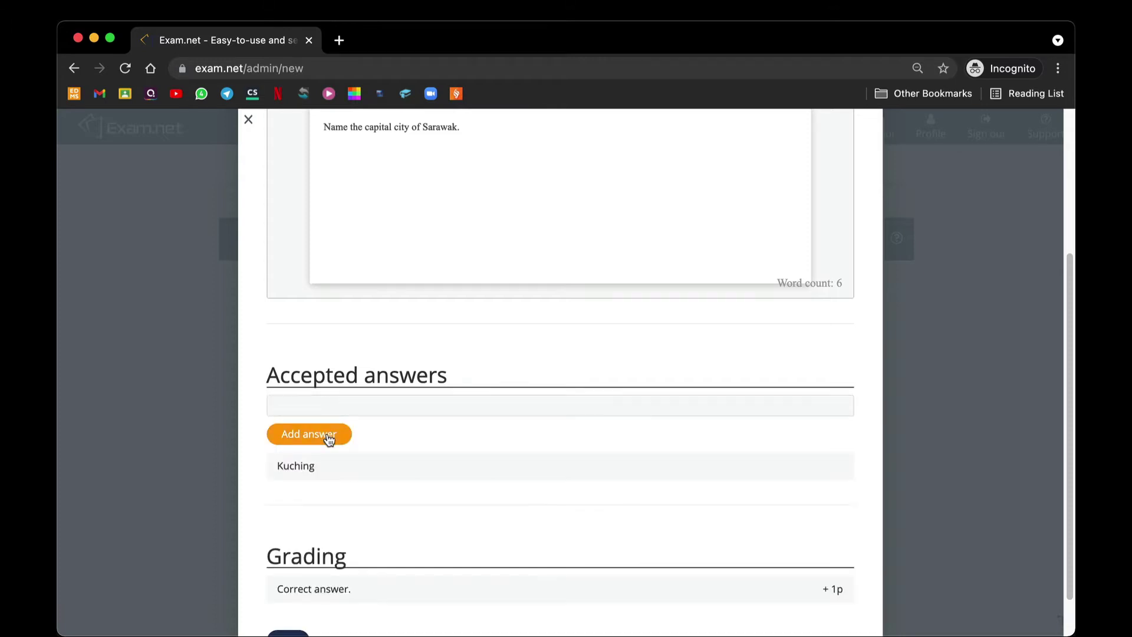
click(345, 403)
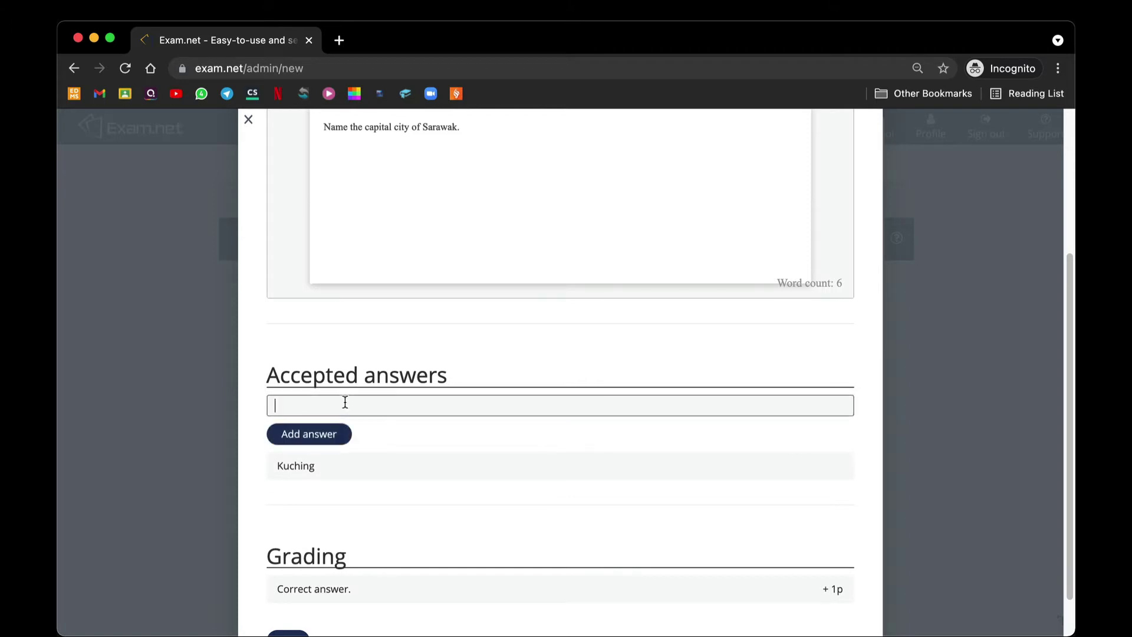
text(Kuching city)
click(331, 434)
click(332, 407)
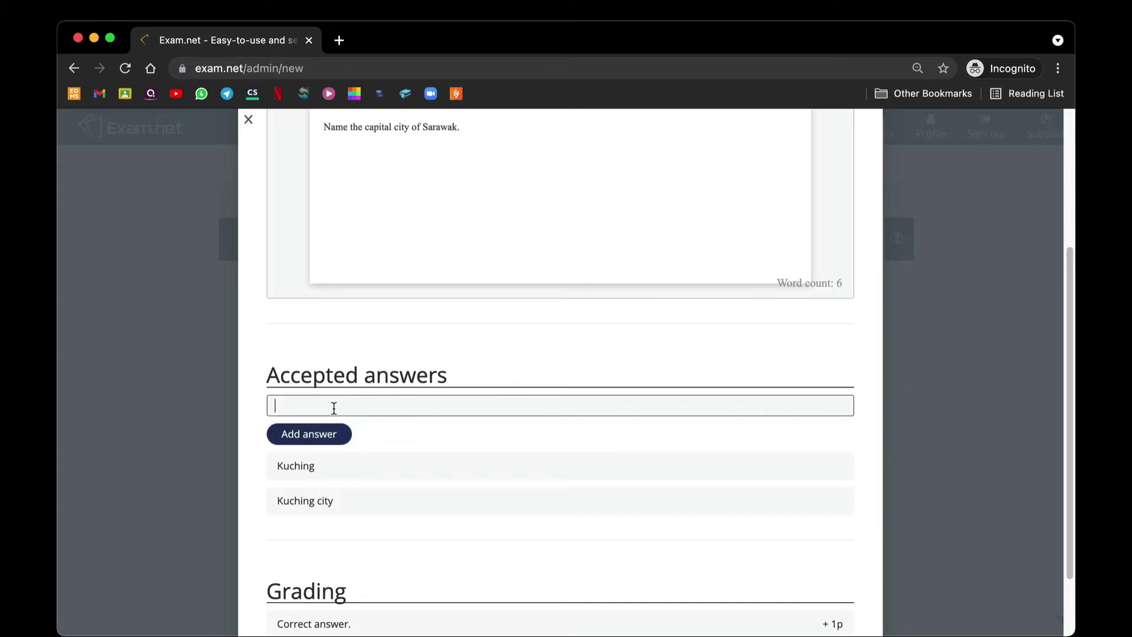
text(It is Kuching city.)
click(306, 442)
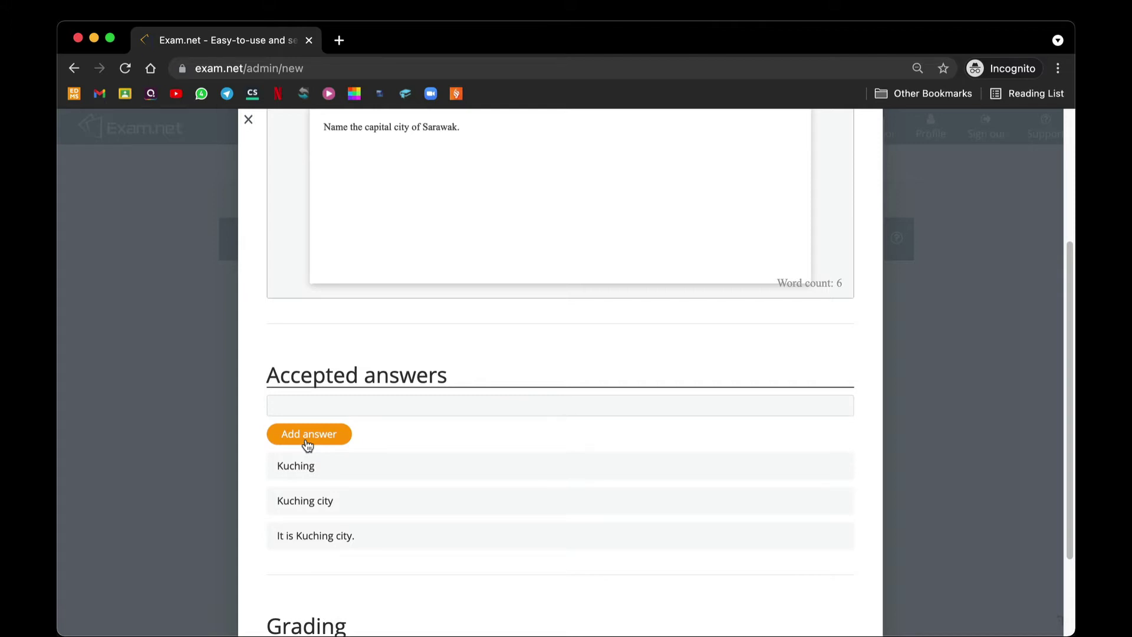
scroll(403, 419, down, 4)
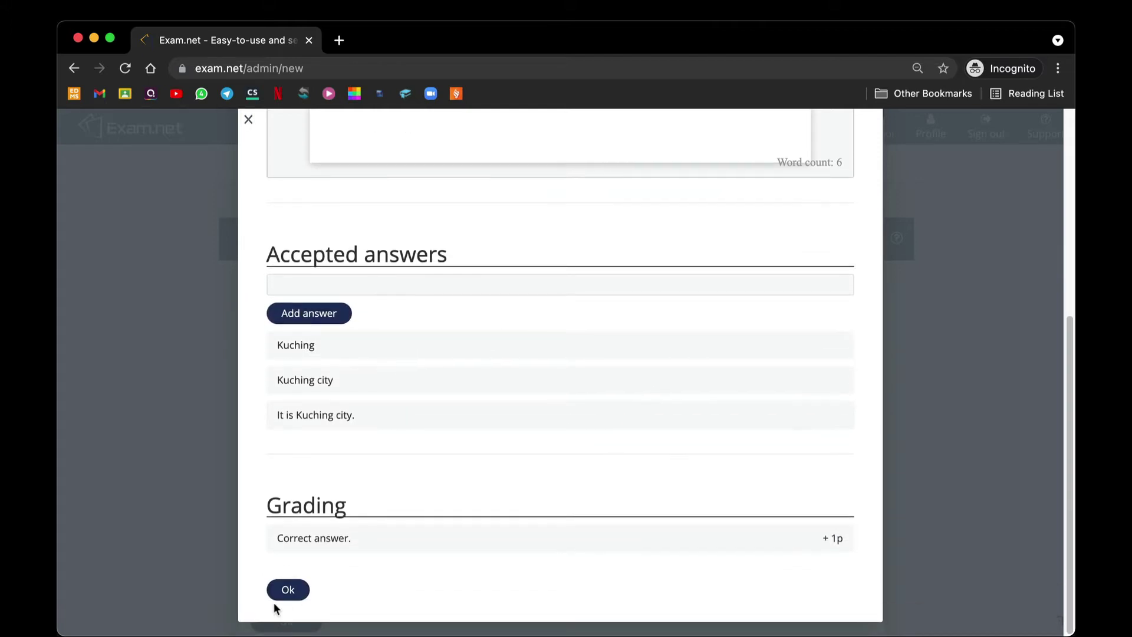
click(291, 590)
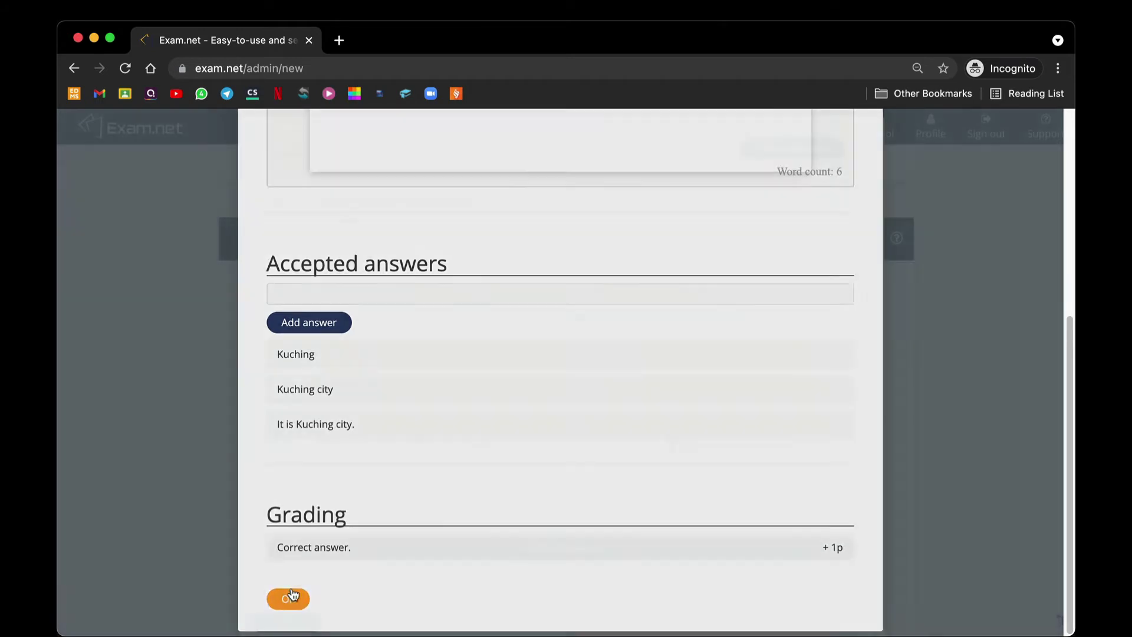
Preview the exam with grading turned on, testing "kuching" as the answer to the capital city question
click(330, 153)
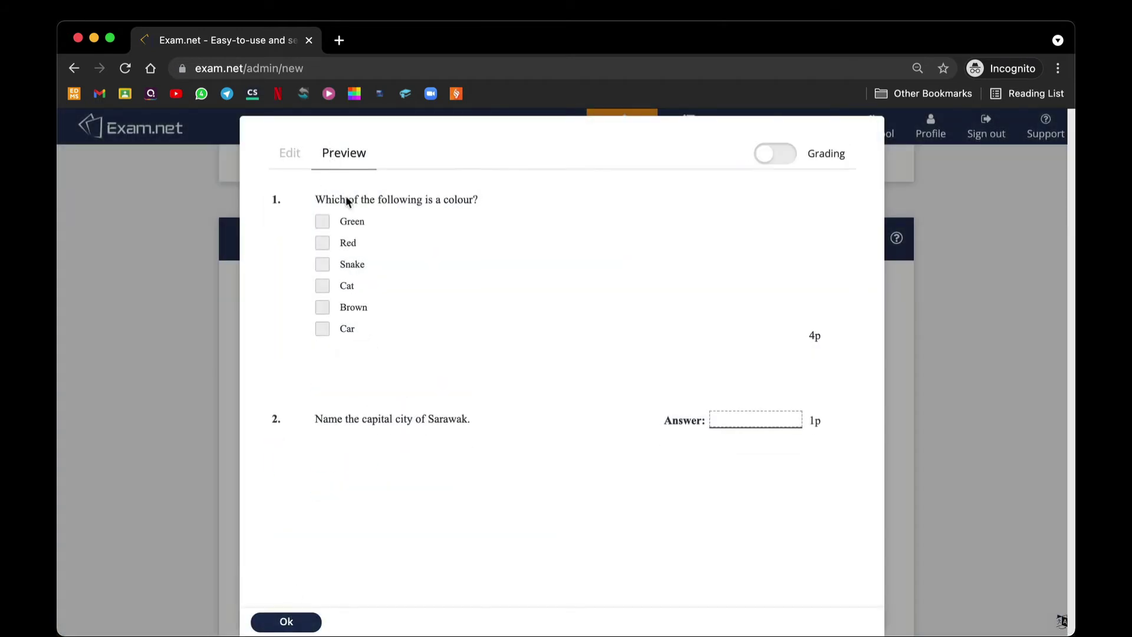
click(768, 155)
scroll(653, 469, down, 2)
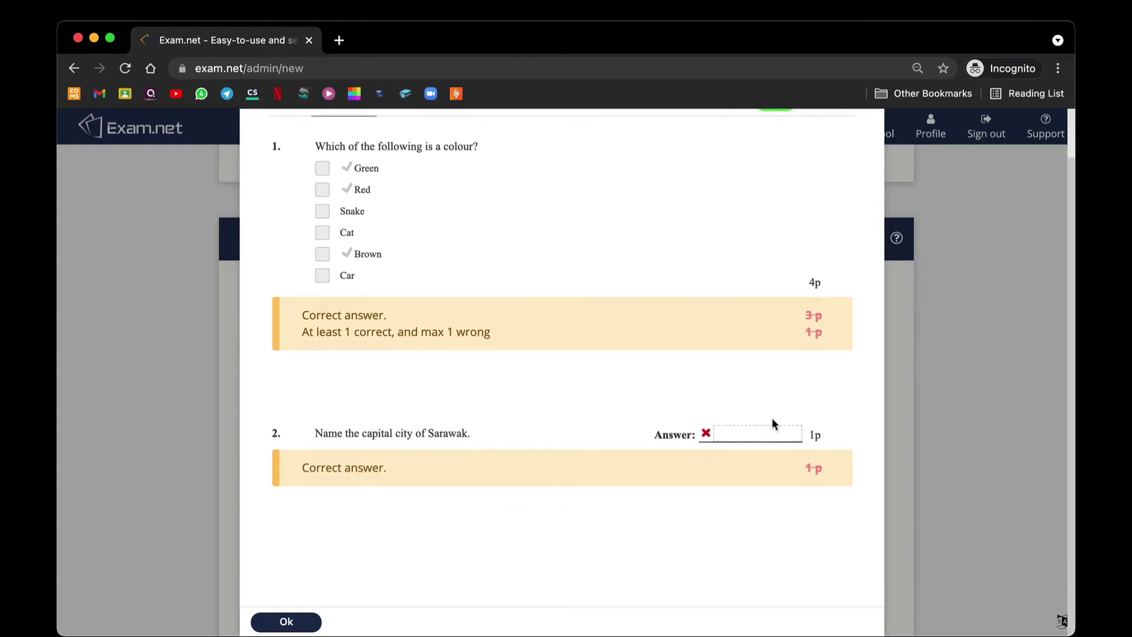
click(747, 433)
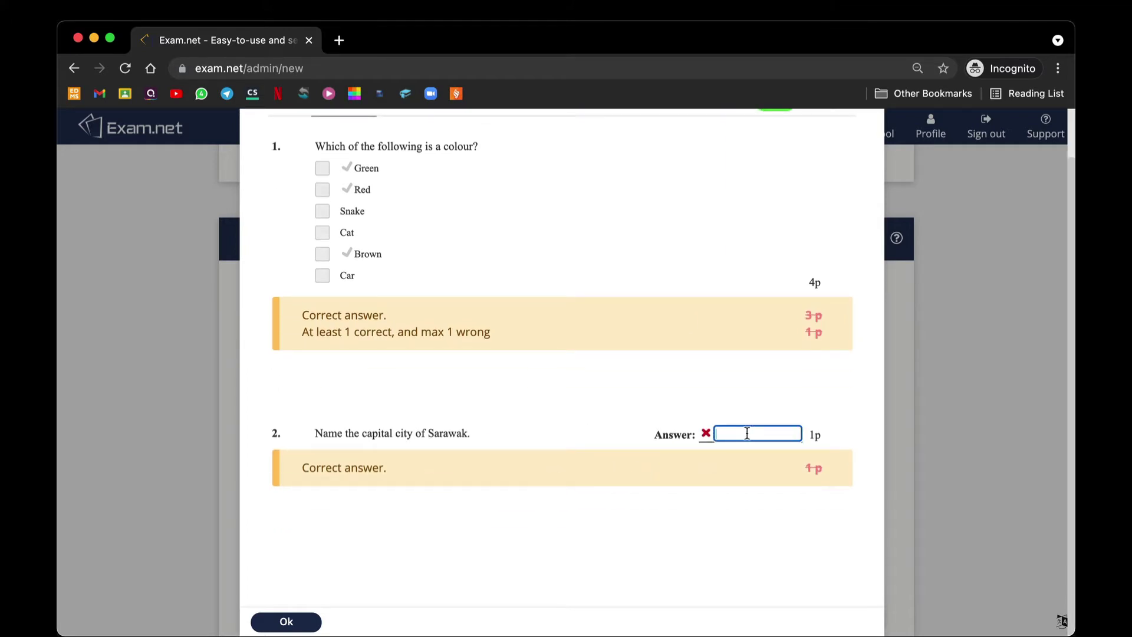
text(kuching)
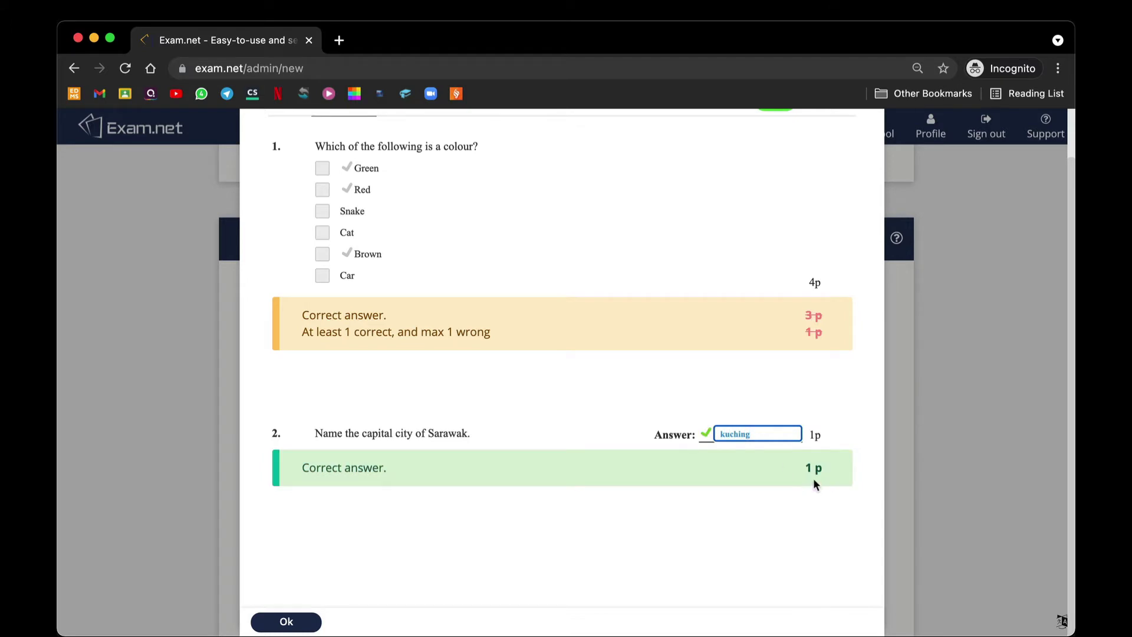
Replace the test answer with "kuching city" and confirm the exam questions to return to the exam setup
key(BackSpace)
key(BackSpace)
key(BackSpace)
key(BackSpace)
key(BackSpace)
key(BackSpace)
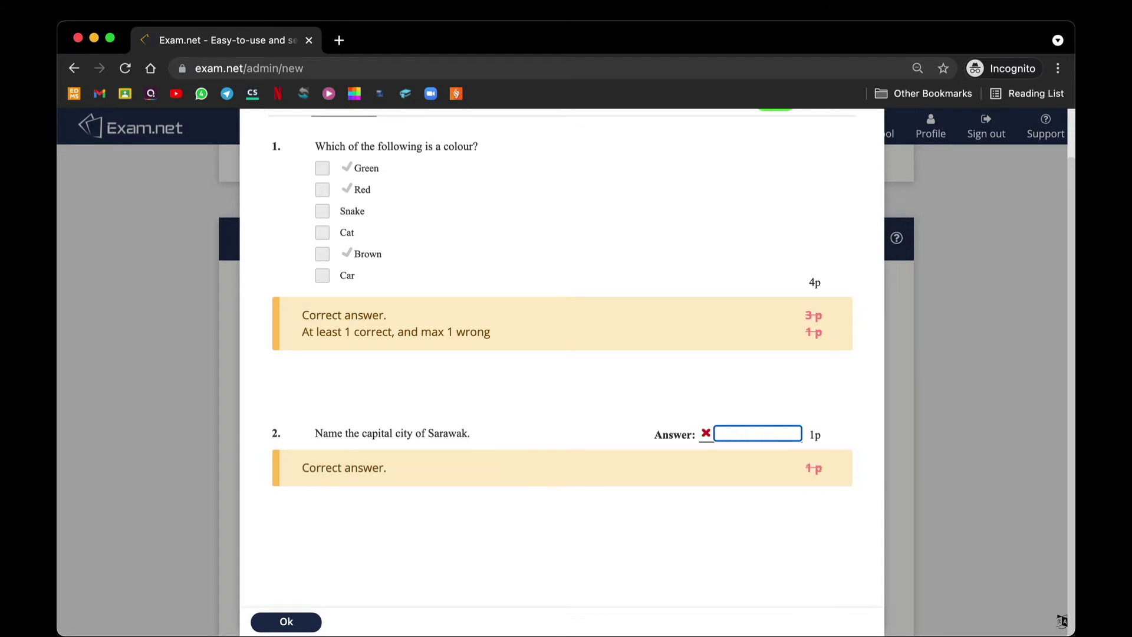
text(kuching)
key(BackSpace)
text(city)
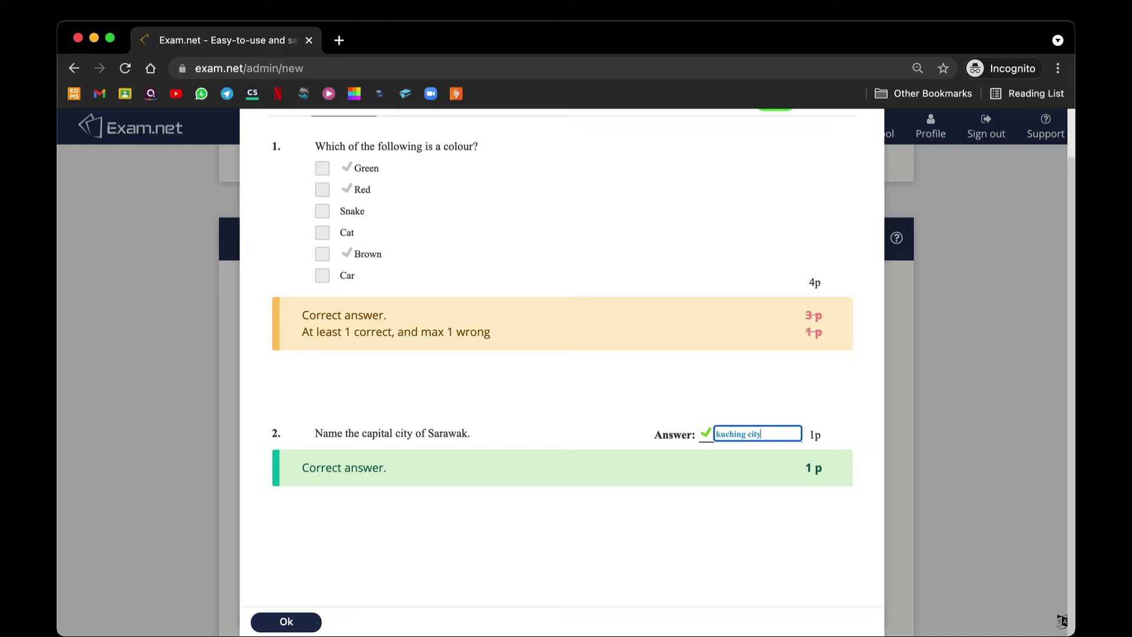
click(312, 621)
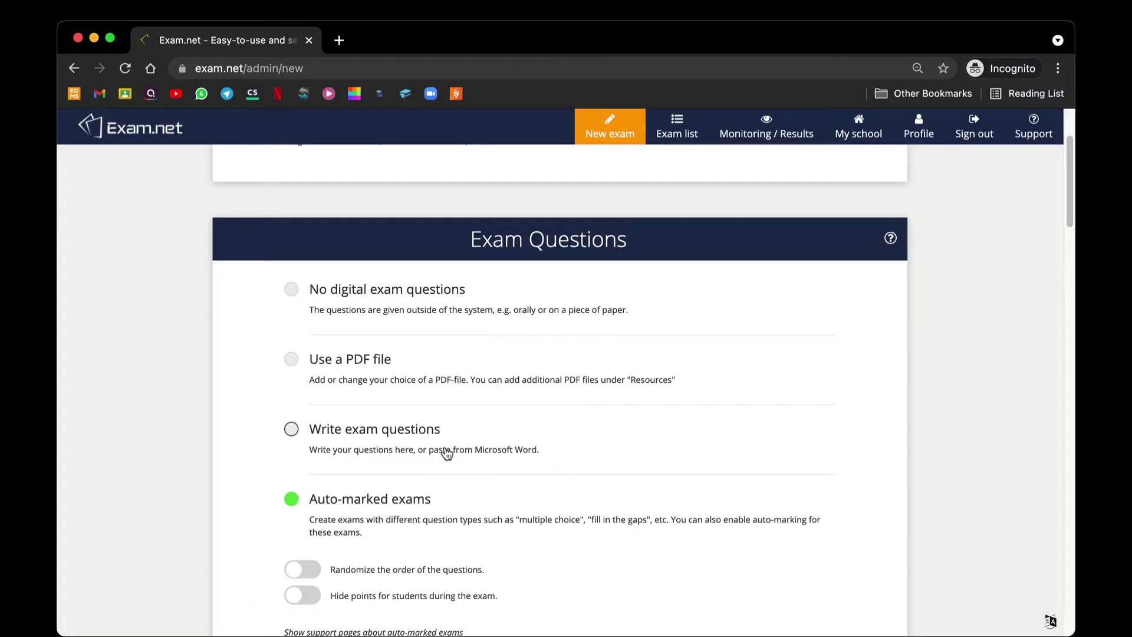
Reopen the auto-marked exam questions and add a Fill the gaps sub question under the capital city question
click(372, 503)
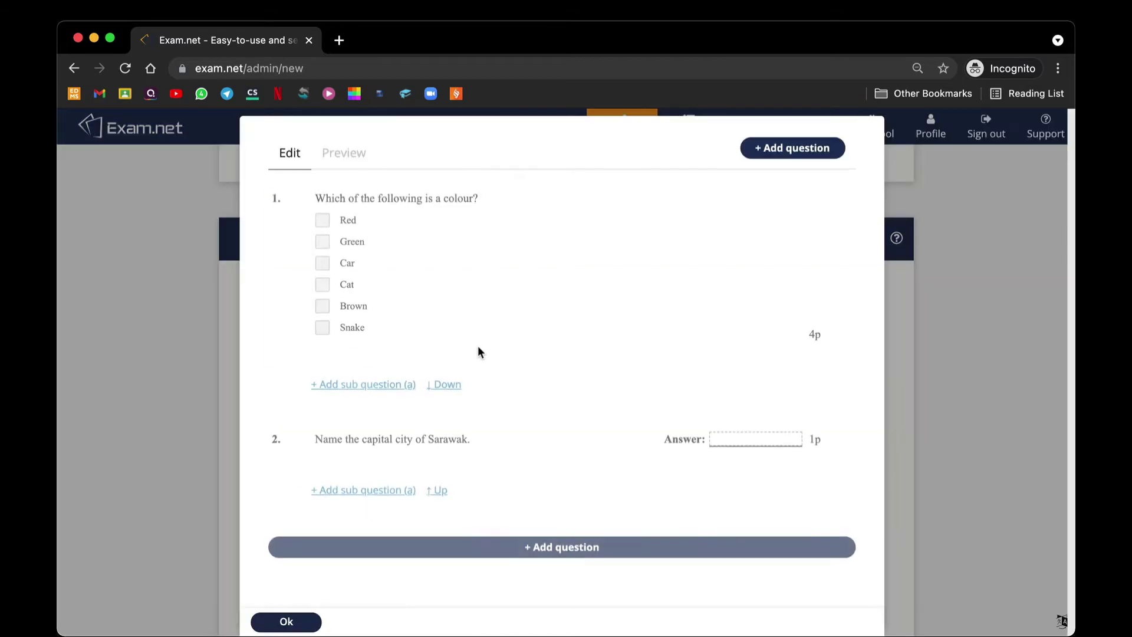
mouse_move(464, 434)
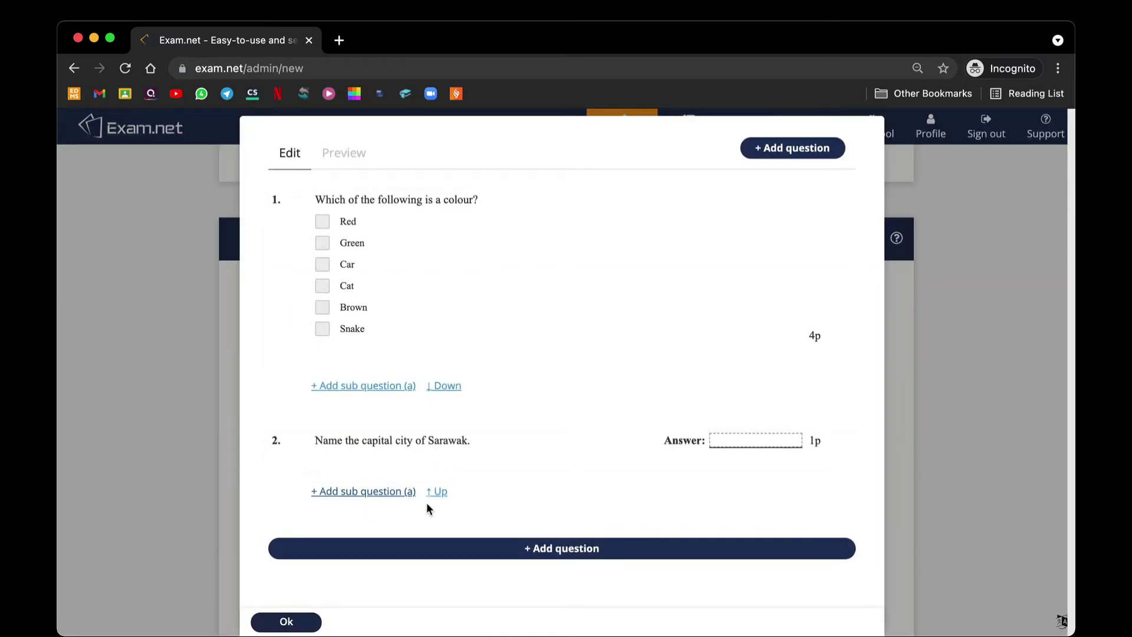
click(362, 493)
click(513, 485)
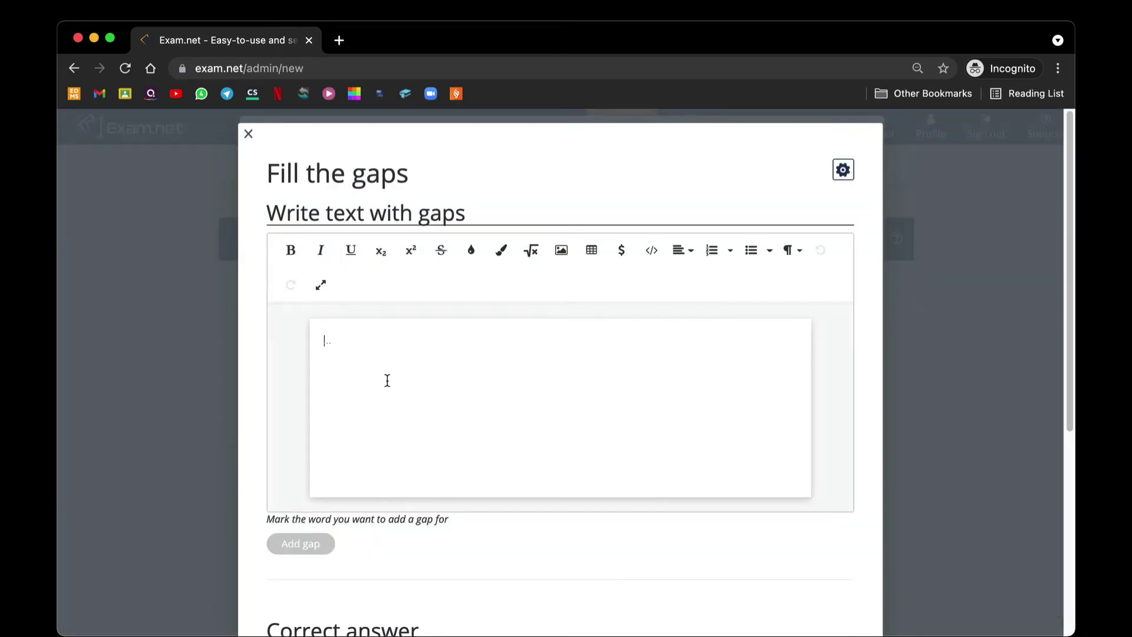
Enter the gap text "Windows is a computer operating system published by a company known as Microsoft. This company was founded by Bill Gates."
scroll(387, 380, down, 2)
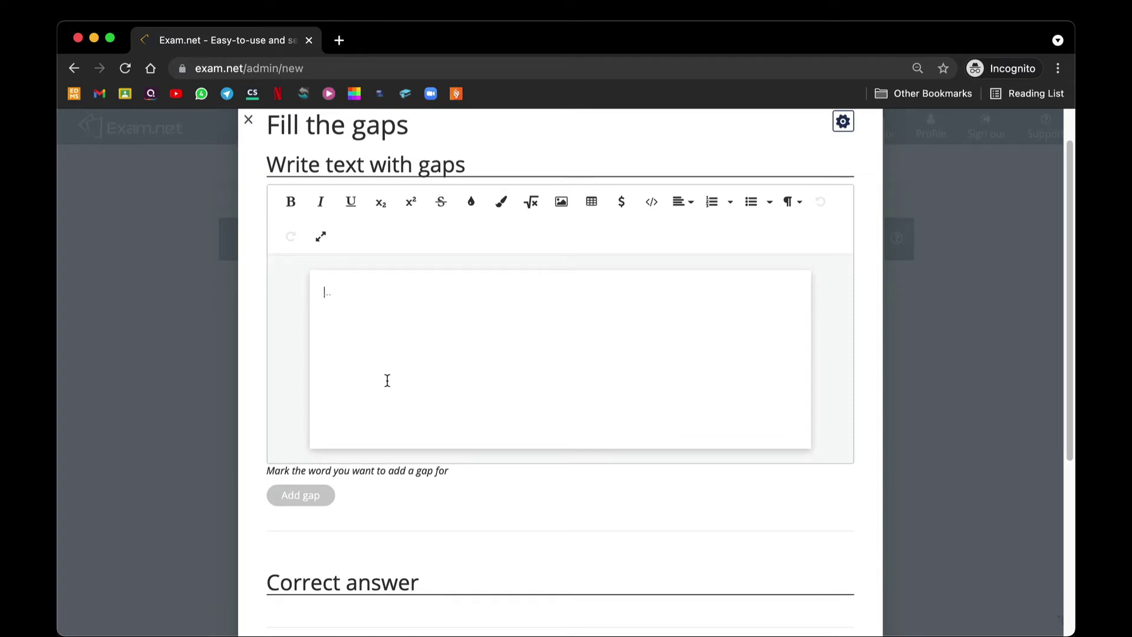
text(Windows is a)
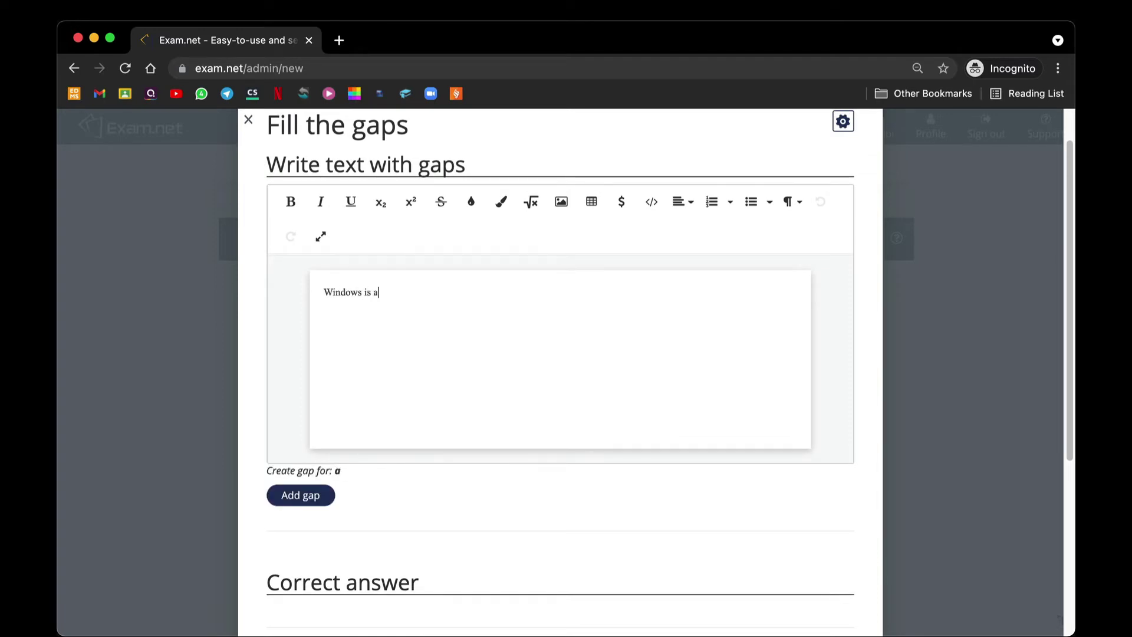
text( computer operating syste)
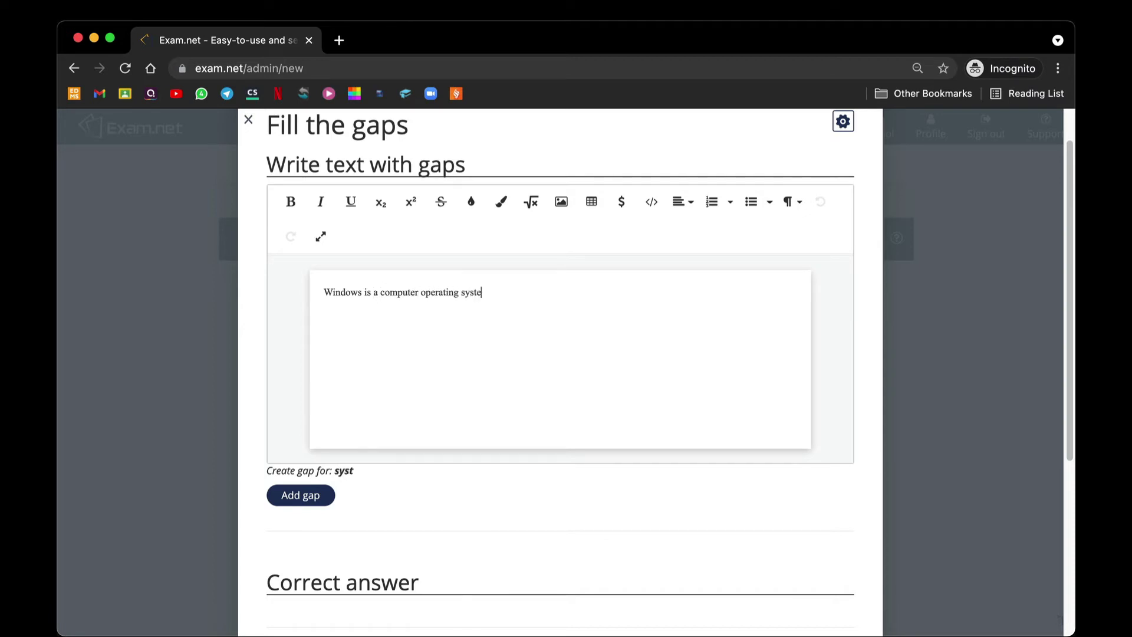
text(m published )
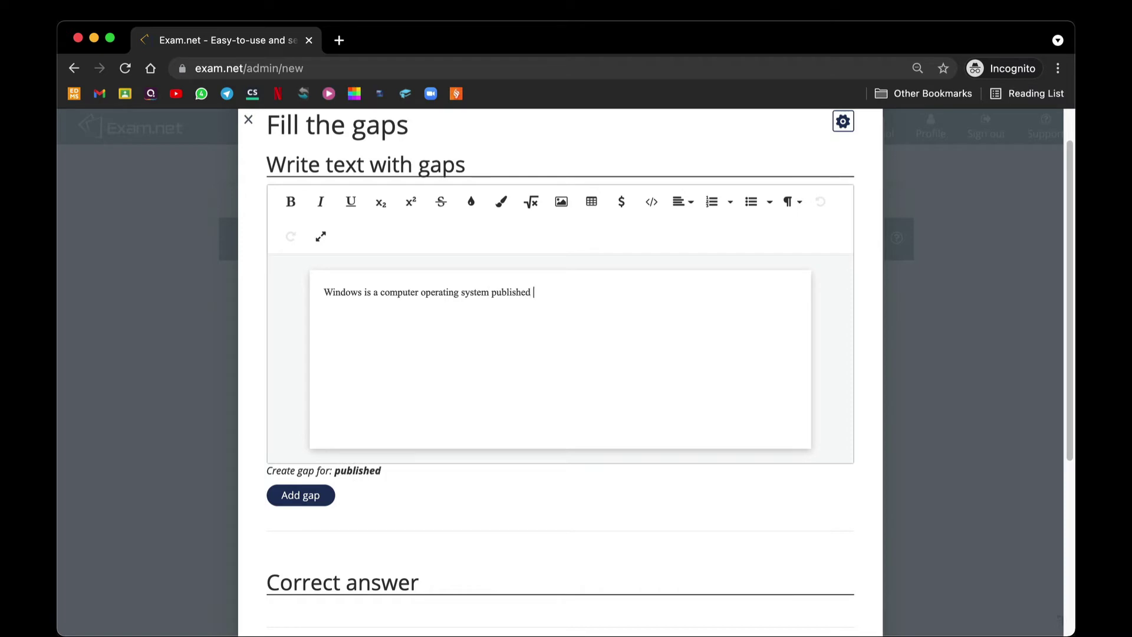
text(by a cop)
text(many know)
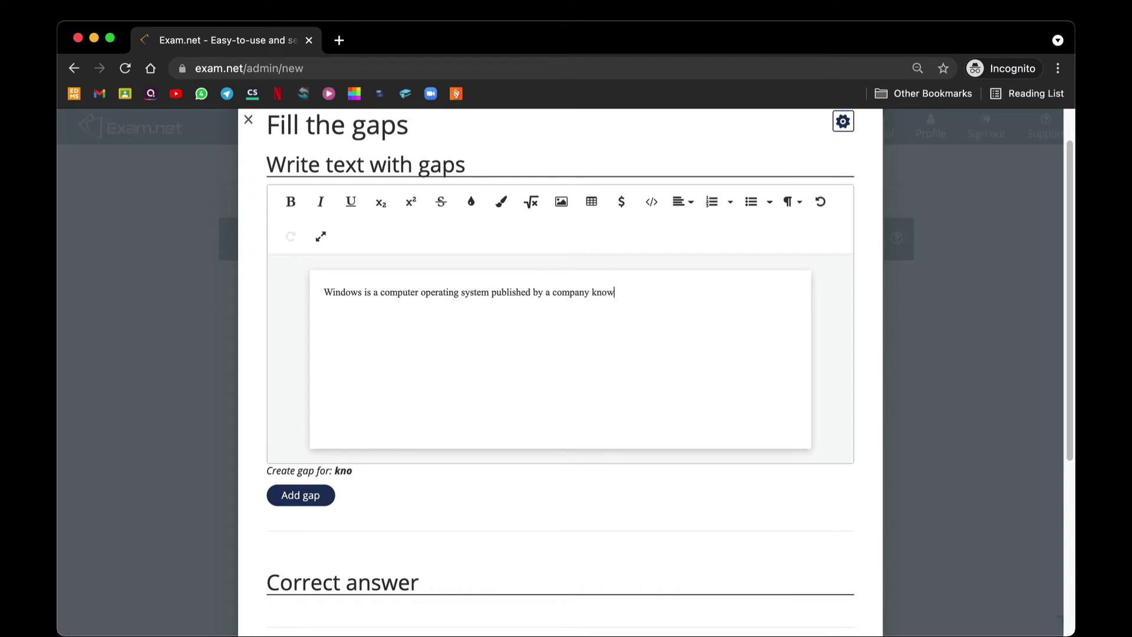
text(n as Microsoft. This comp)
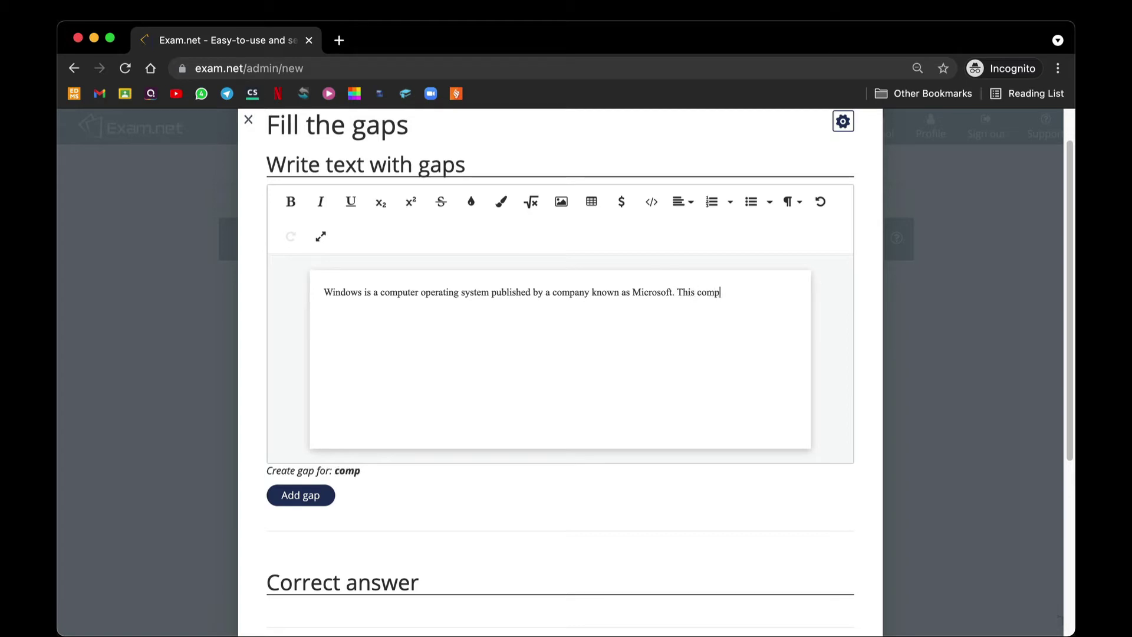
text(any was founded by Bil)
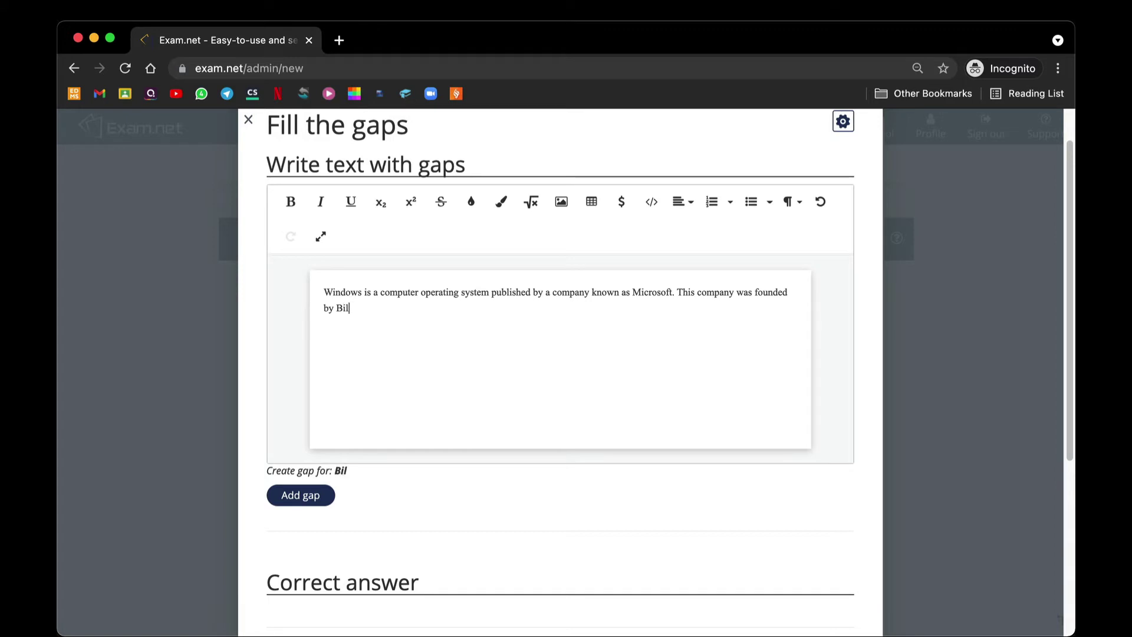
text(lGates.)
key(Left)
key(Left)
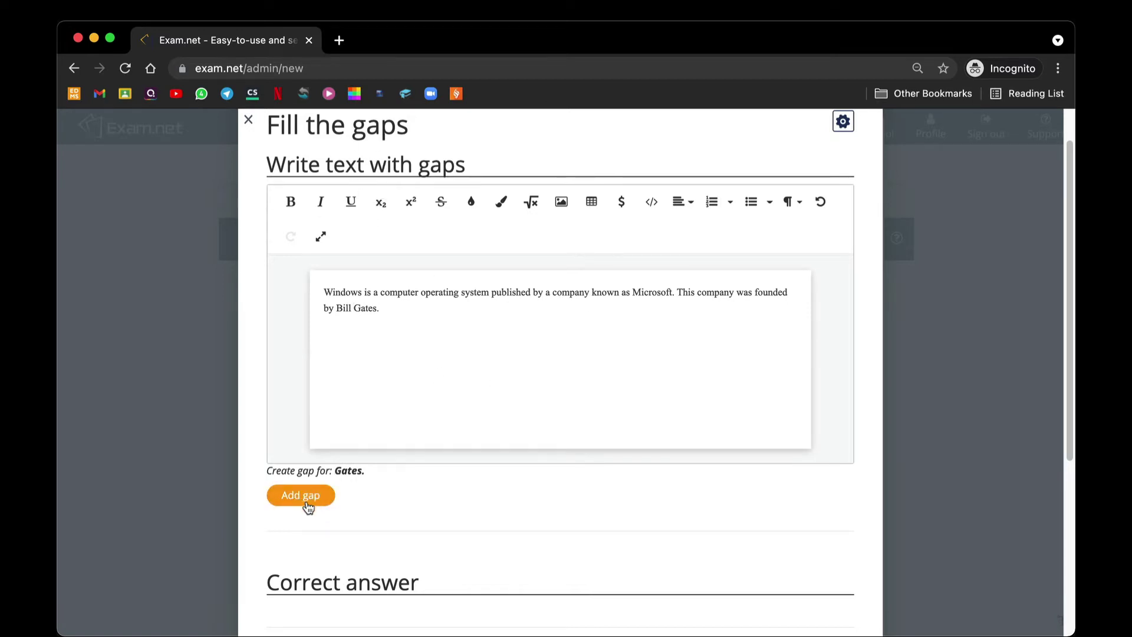
Create a gap for the word "Microsoft" in the text, leaving out the full stop
click(672, 292)
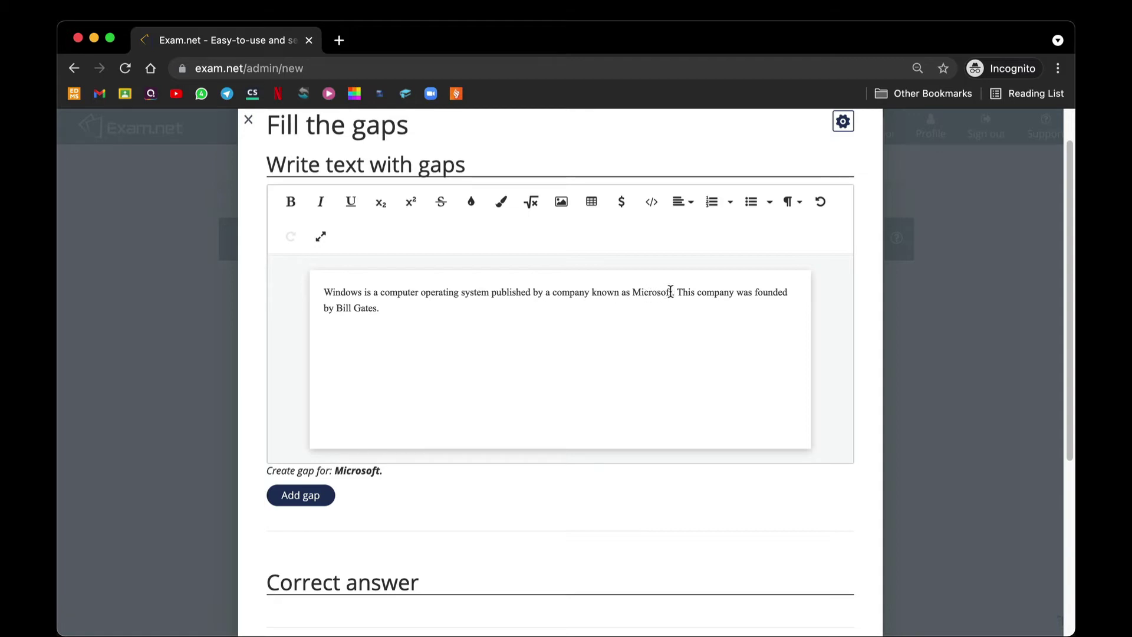
drag(673, 292, 633, 292)
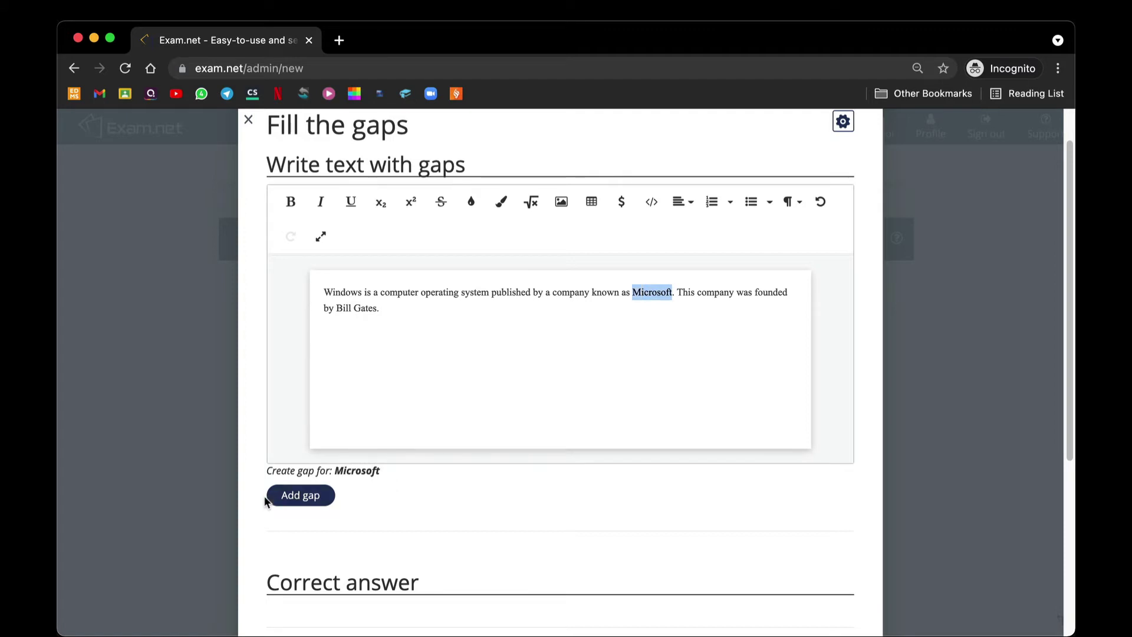
click(288, 499)
Add "Microsoft Corporation" as an additional correct answer for the "Microsoft" gap
scroll(368, 470, down, 2)
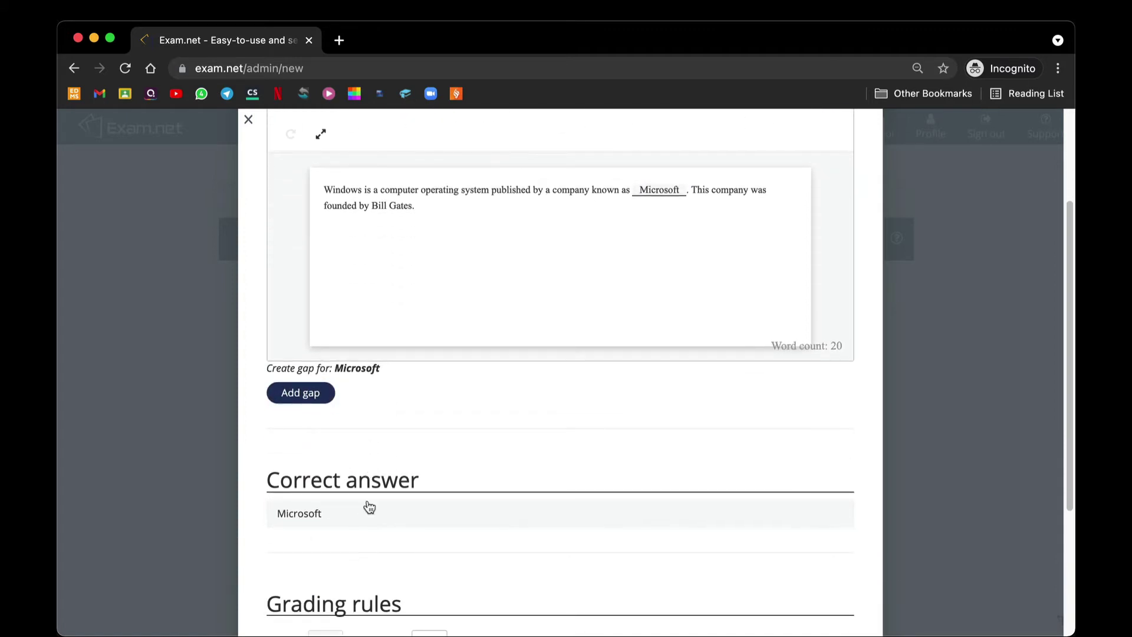
click(326, 512)
click(311, 513)
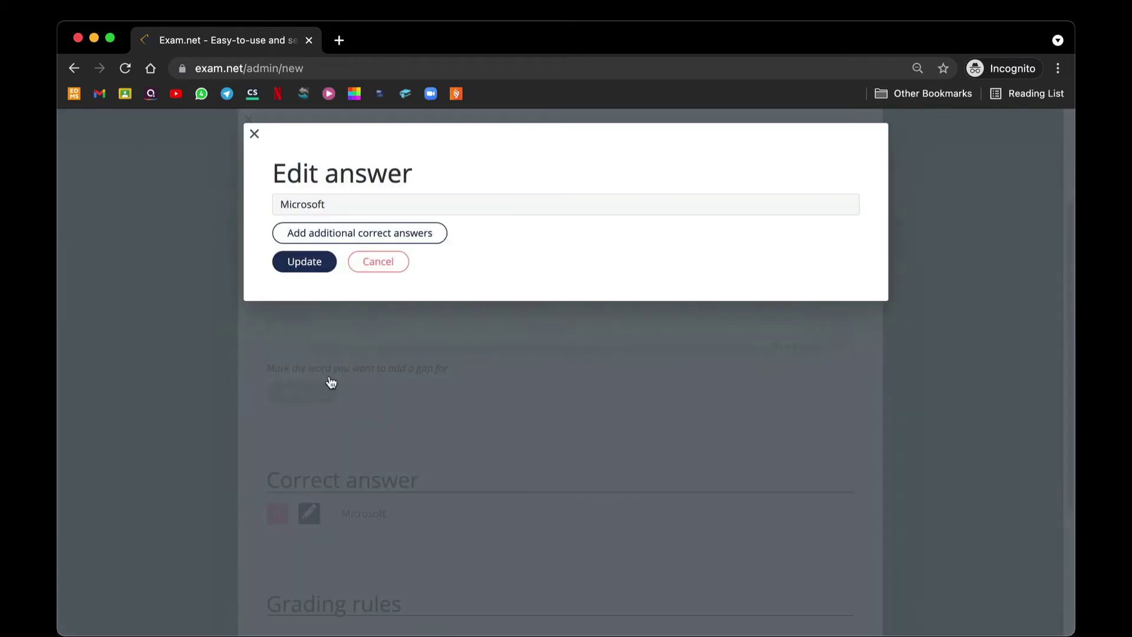
click(361, 233)
click(359, 231)
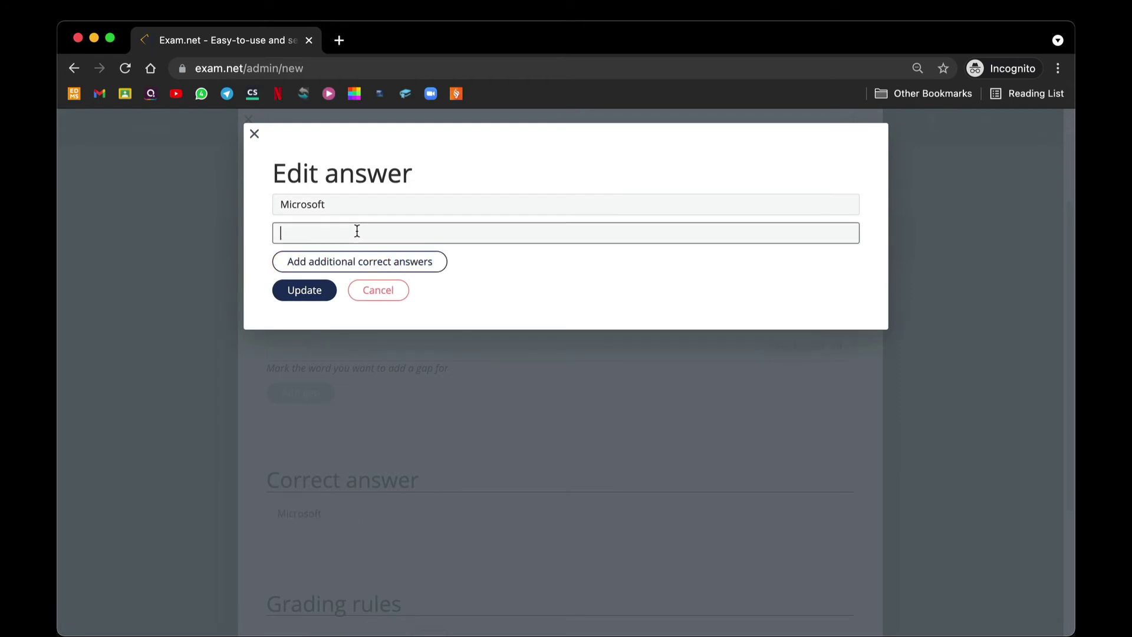
text(Microsoft Corporation)
click(317, 290)
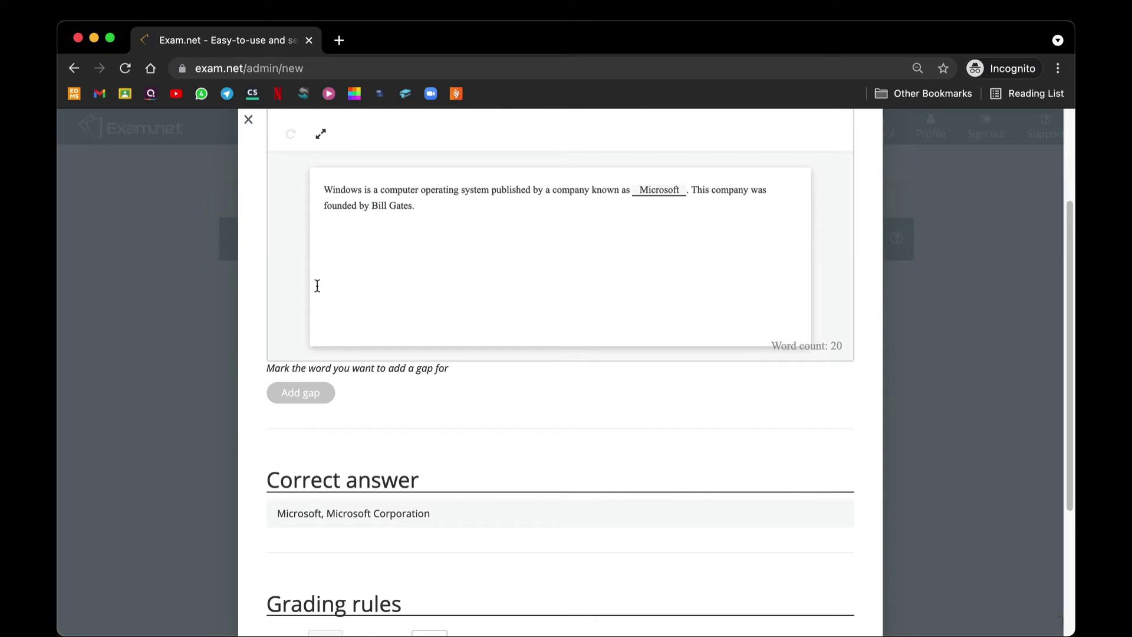
Create a second gap for "Bill Gates" in the last sentence, leaving out the full stop
click(403, 232)
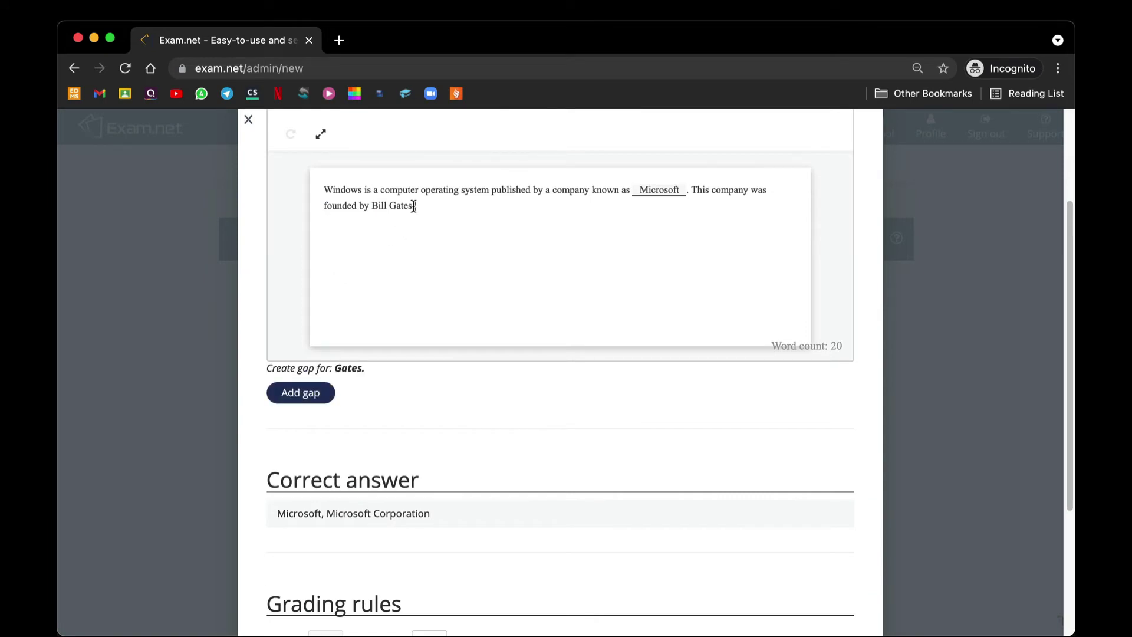
drag(413, 205, 374, 206)
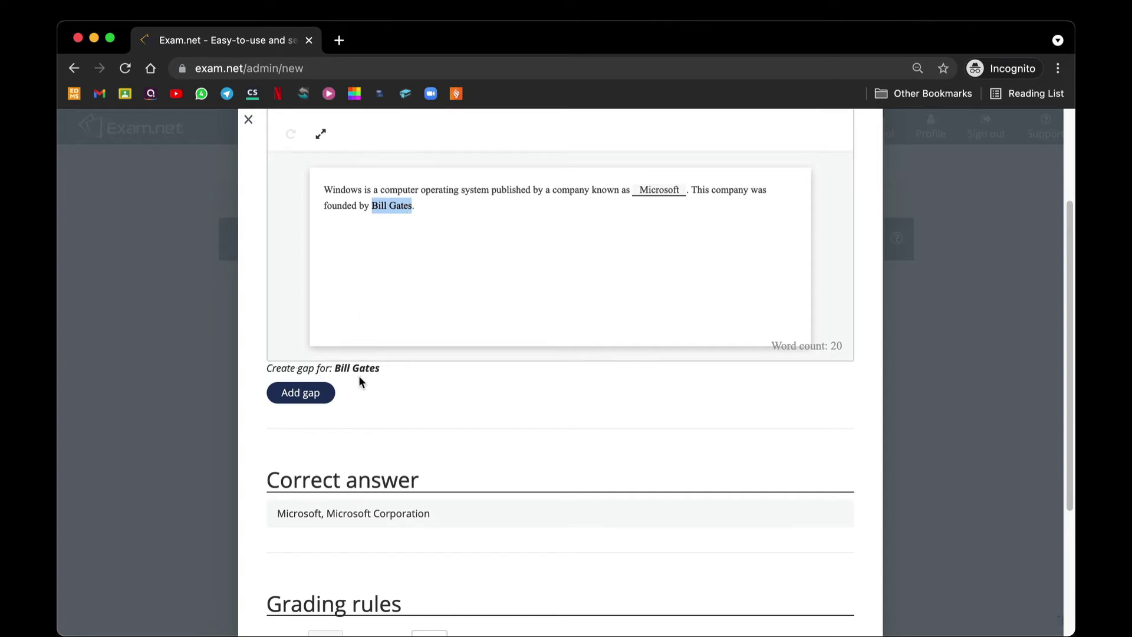
click(322, 398)
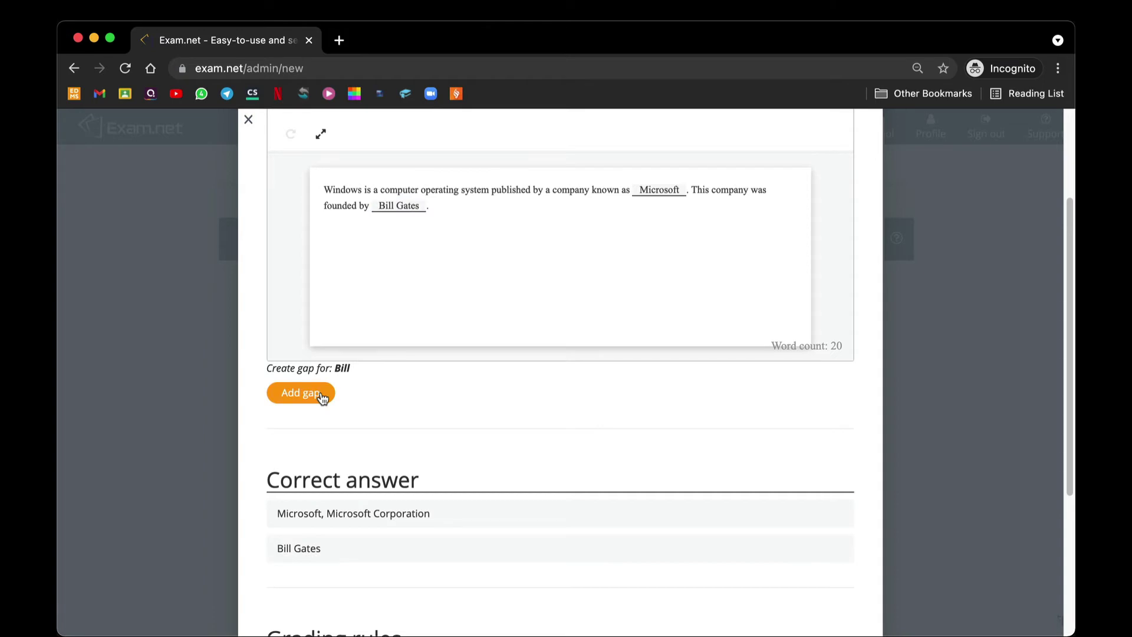
Add "Paul Allen" as an additional correct answer for the "Bill Gates" gap
scroll(371, 402, down, 2)
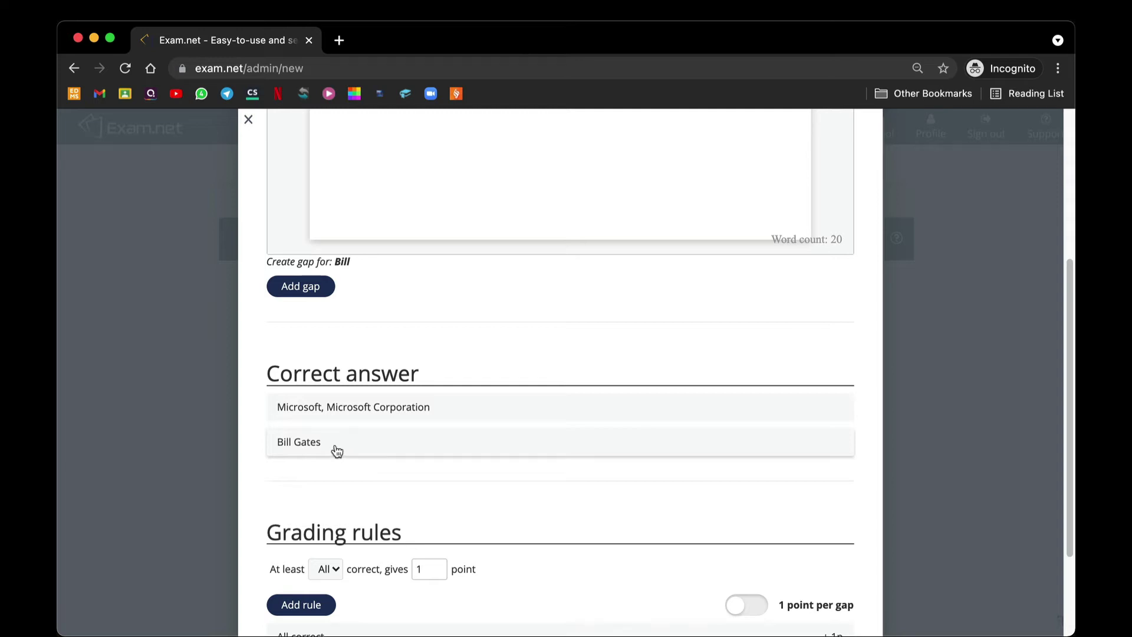
click(336, 452)
click(311, 447)
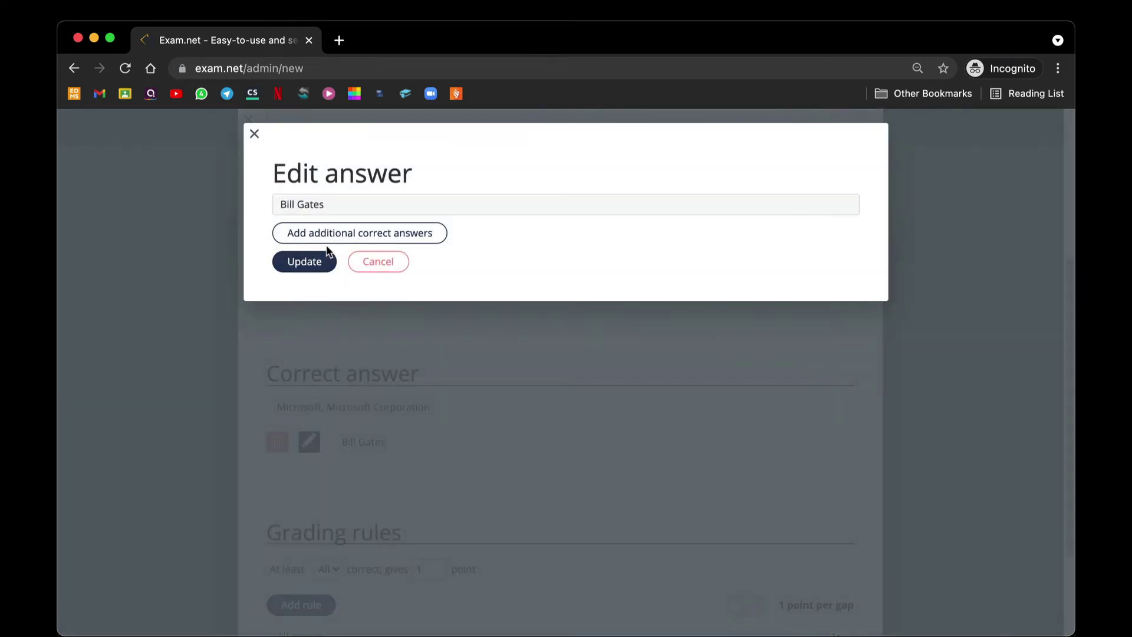
click(340, 236)
click(359, 240)
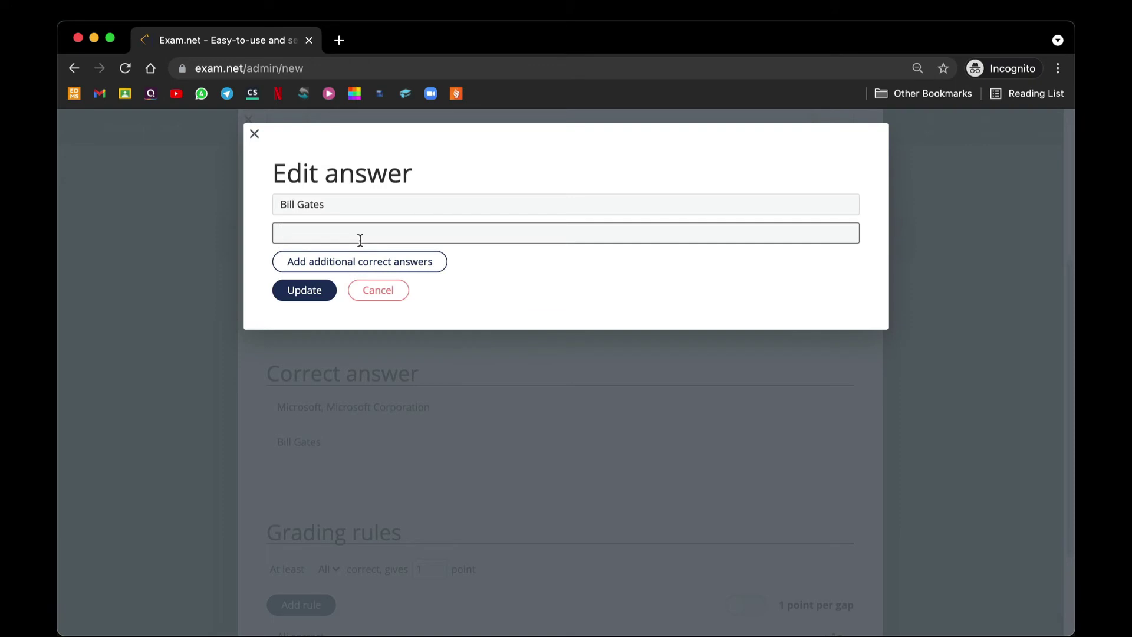
text(Paul Allen)
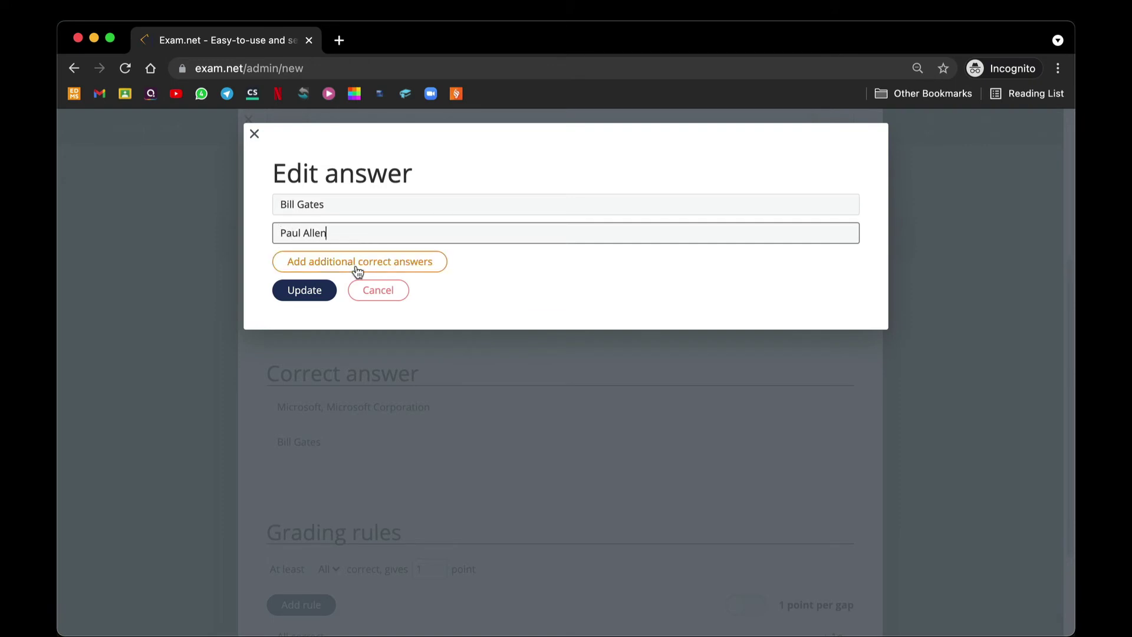
click(320, 293)
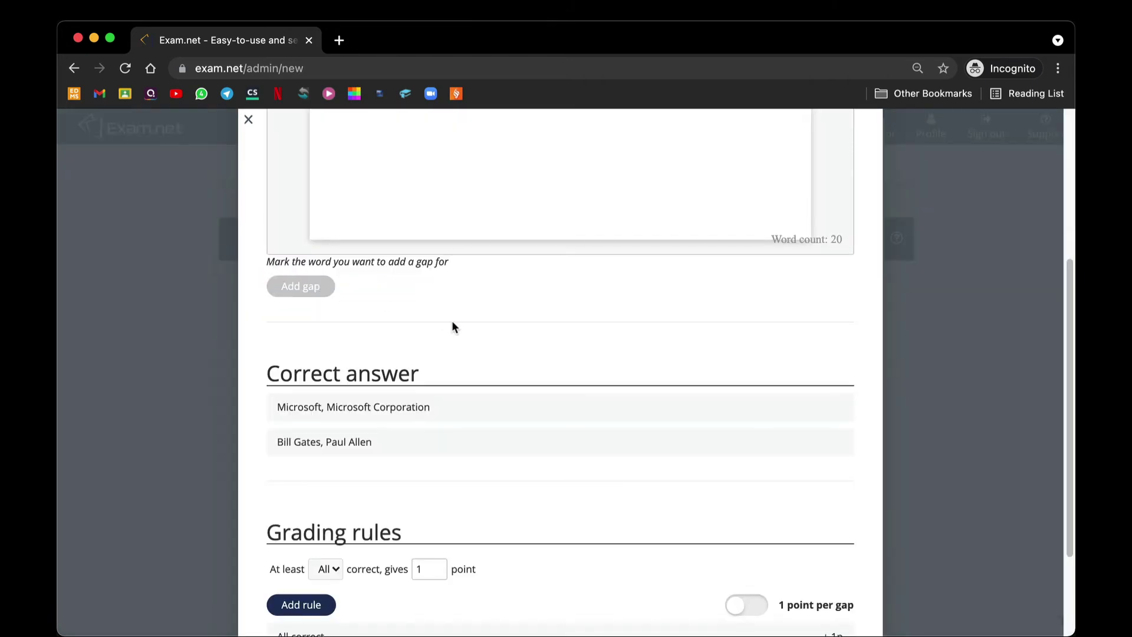
Turn on the 1 point per gap grading rule for the fill-the-gaps question
scroll(450, 387, down, 2)
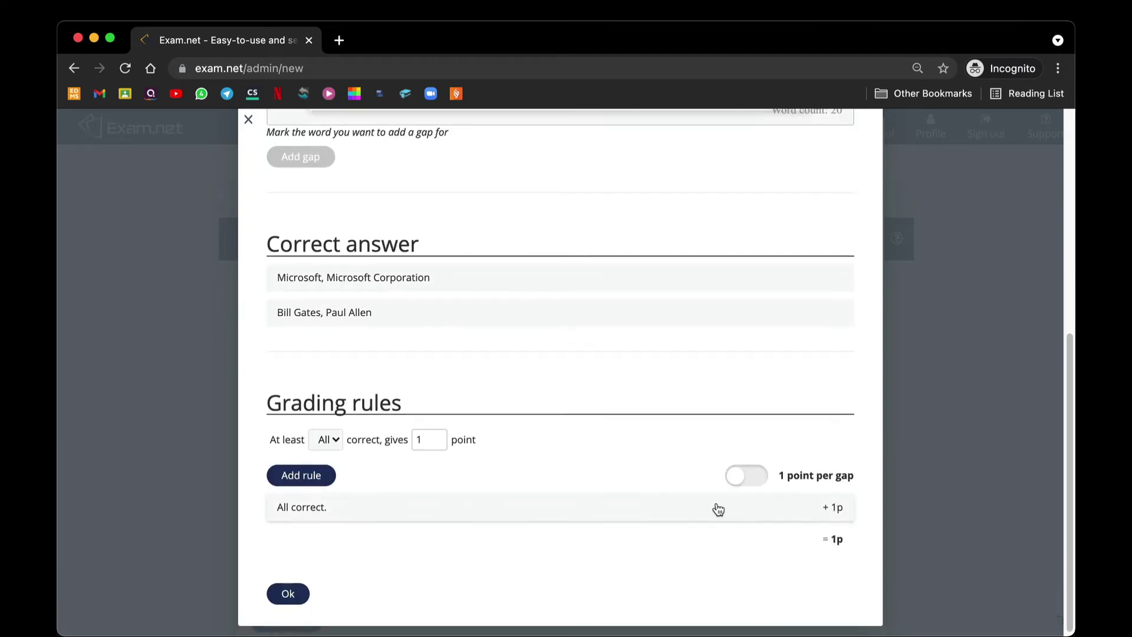
click(760, 480)
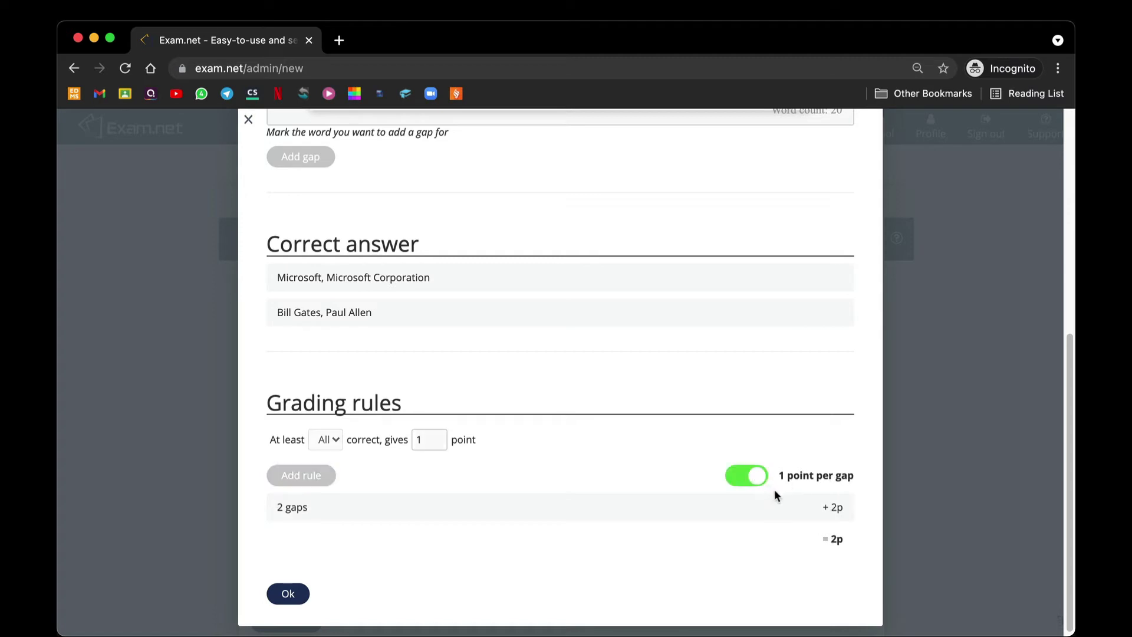
scroll(790, 500, up, 5)
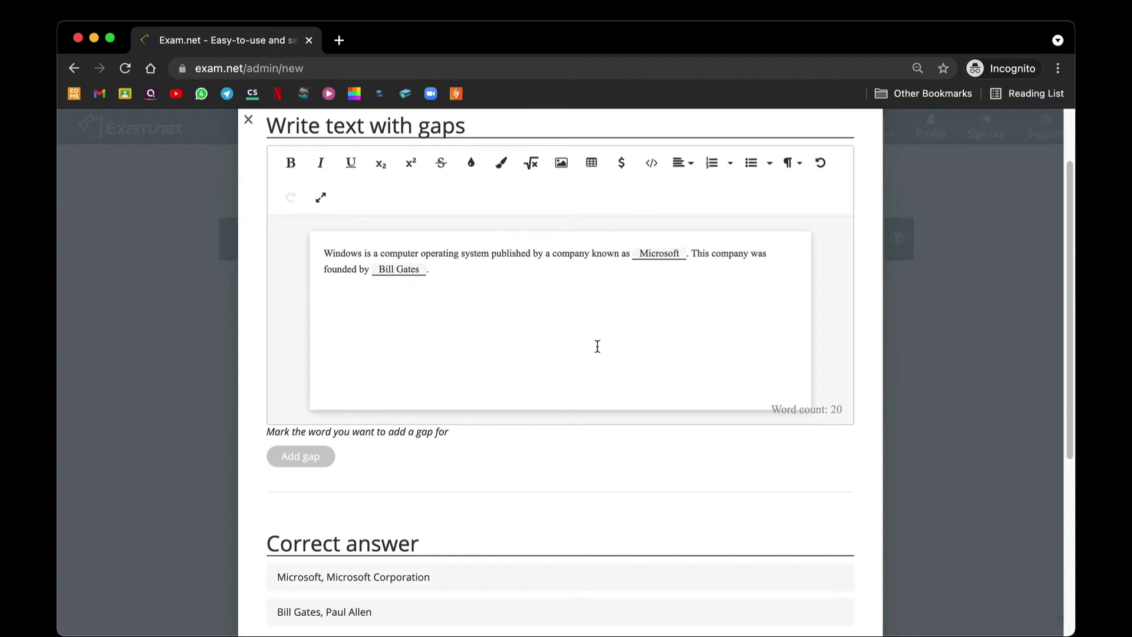
scroll(597, 345, down, 5)
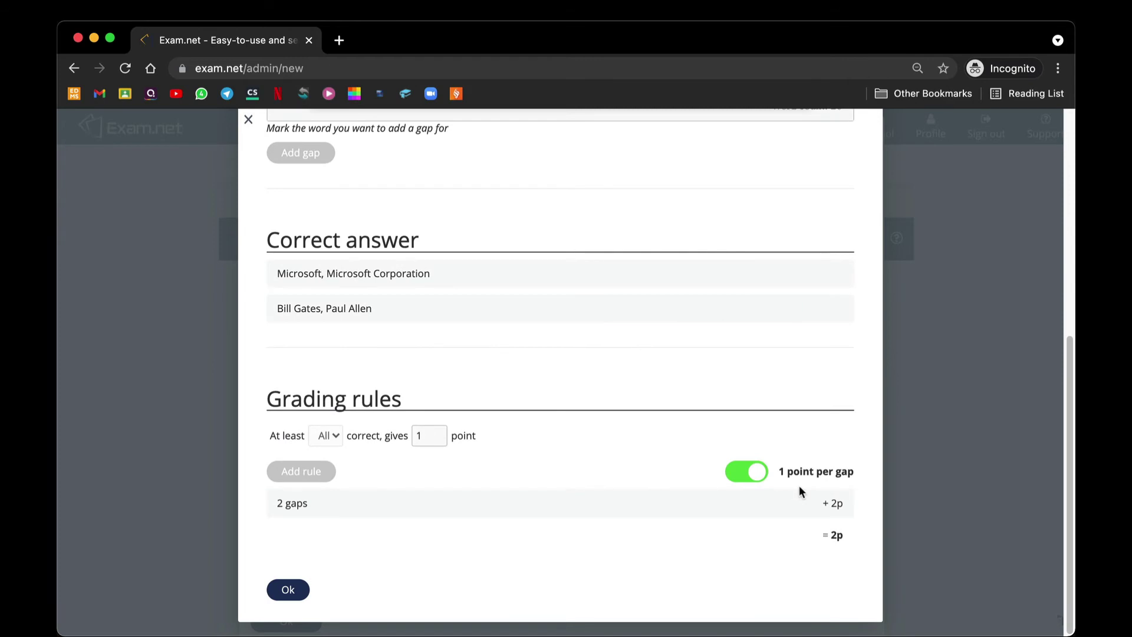
Turn off 1 point per gap and try a grading rule giving 2 points for all gaps correct
click(745, 472)
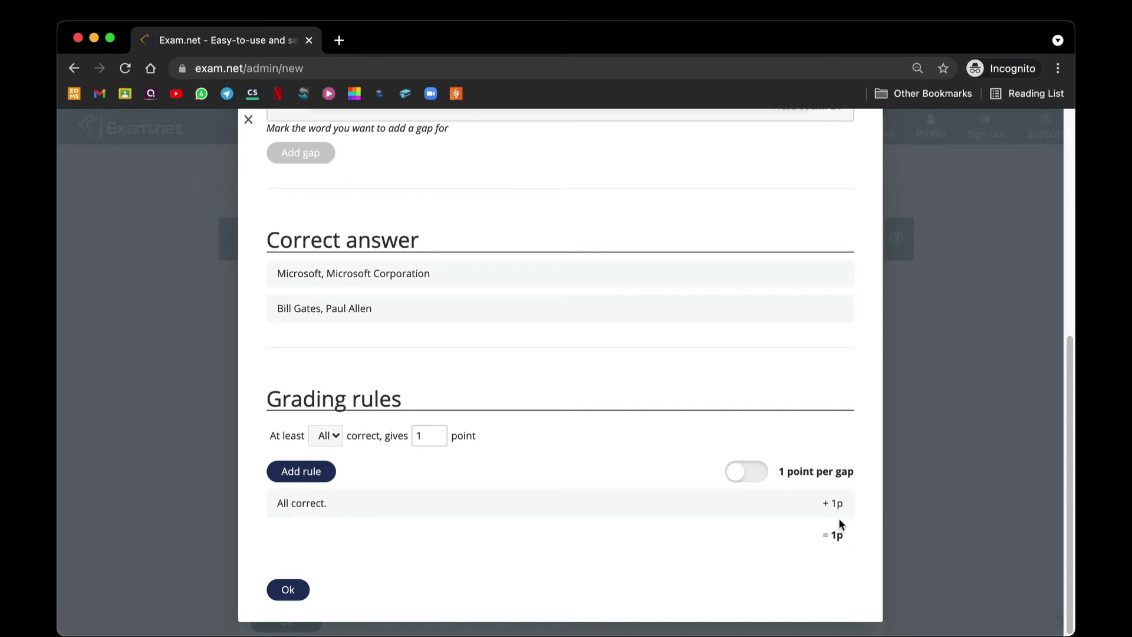
click(430, 434)
key(BackSpace)
text(2)
click(330, 436)
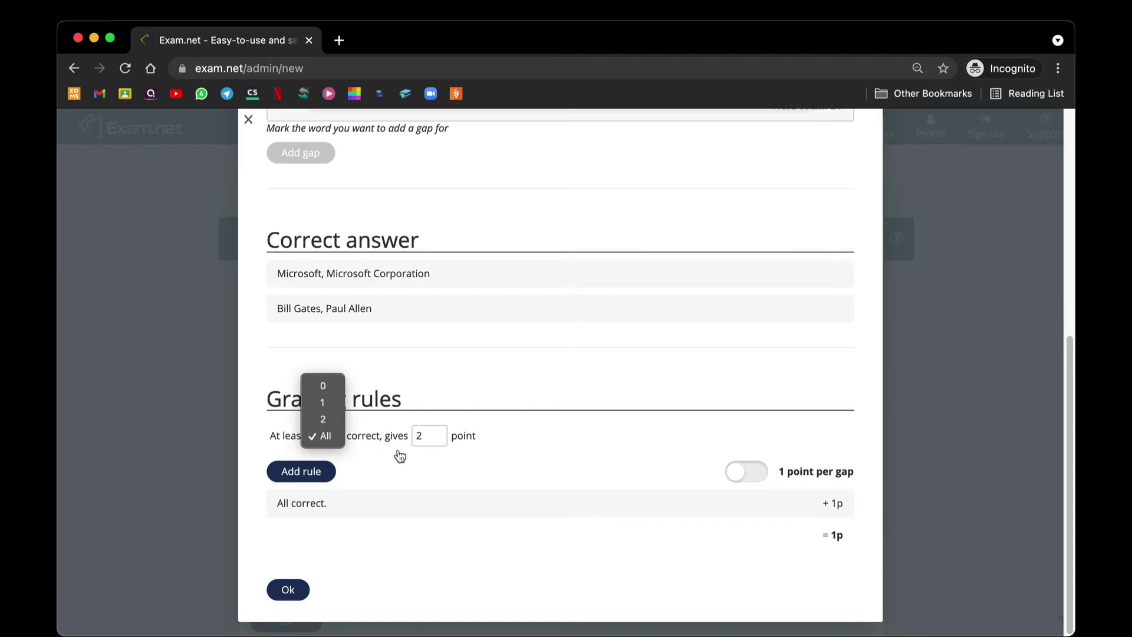
click(454, 467)
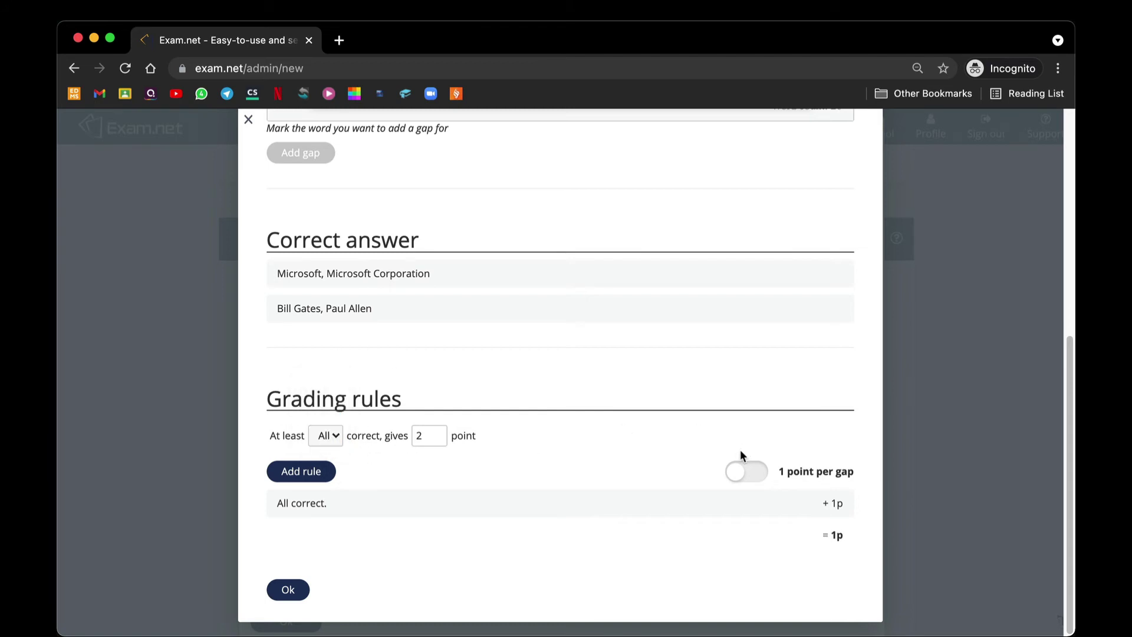
Turn 1 point per gap back on and save the fill-the-gaps sub question
click(759, 476)
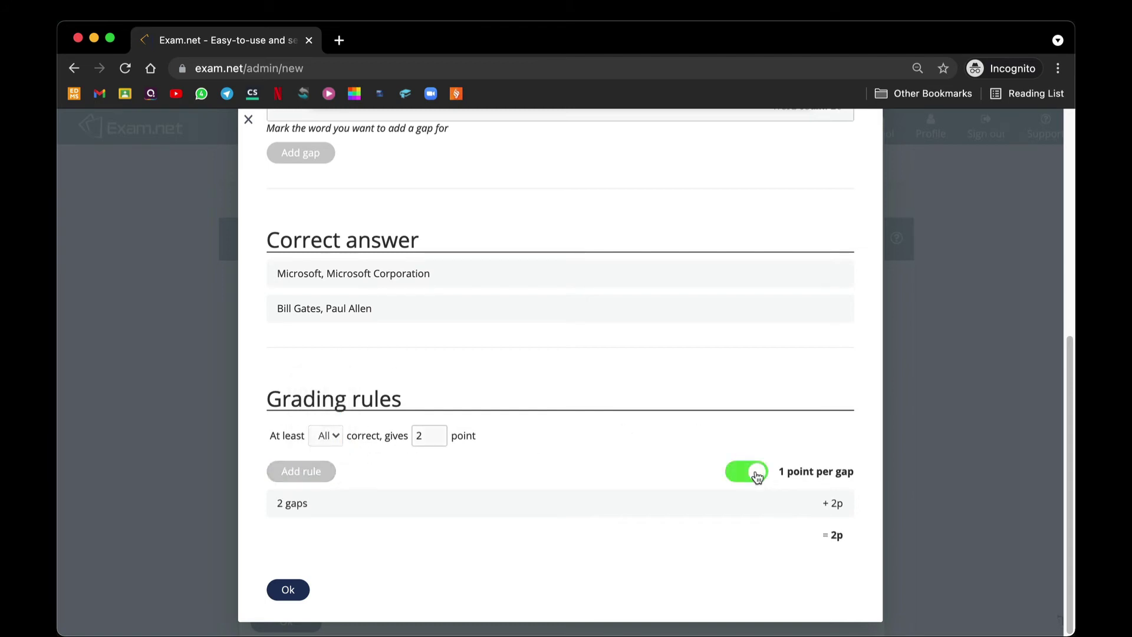
click(289, 589)
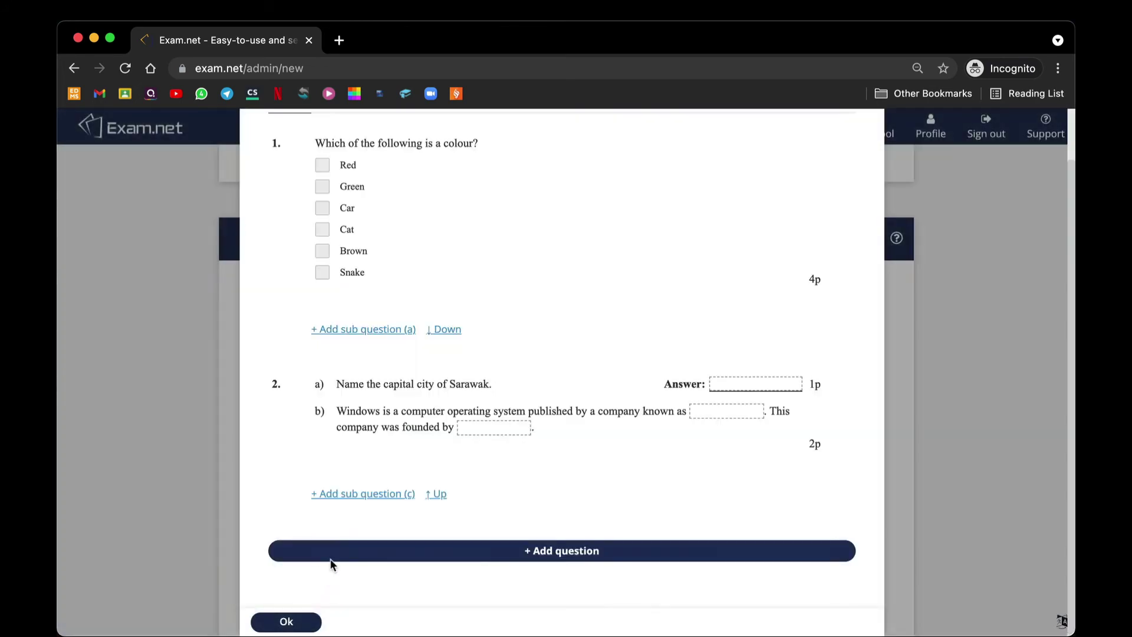
scroll(498, 358, up, 2)
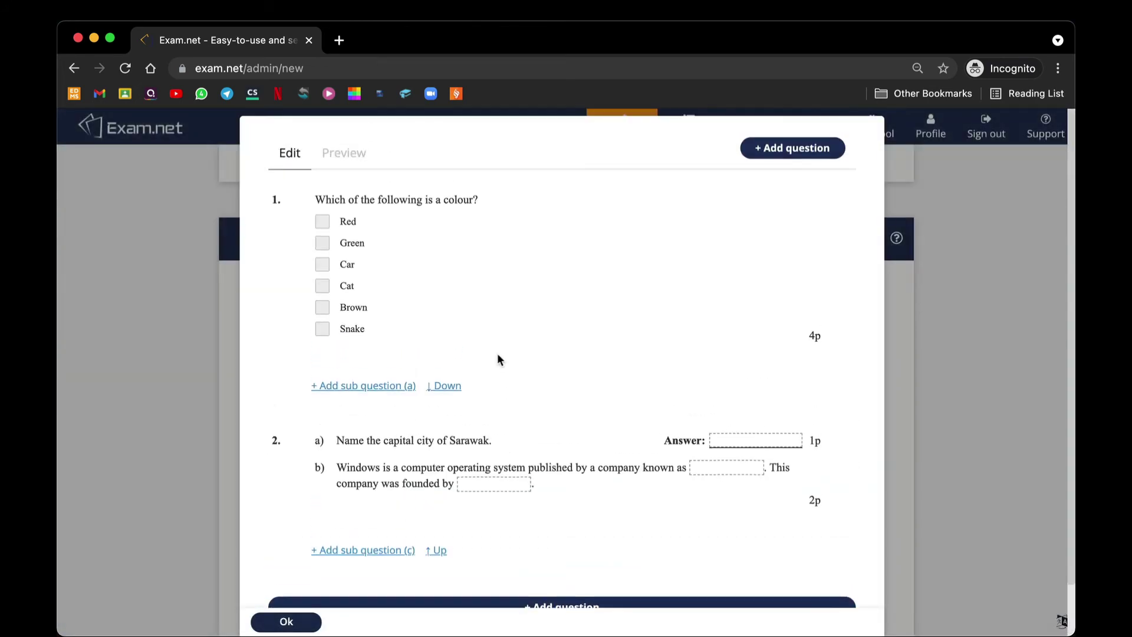
Add a new Match answers question with the text "Please match the following."
mouse_move(291, 408)
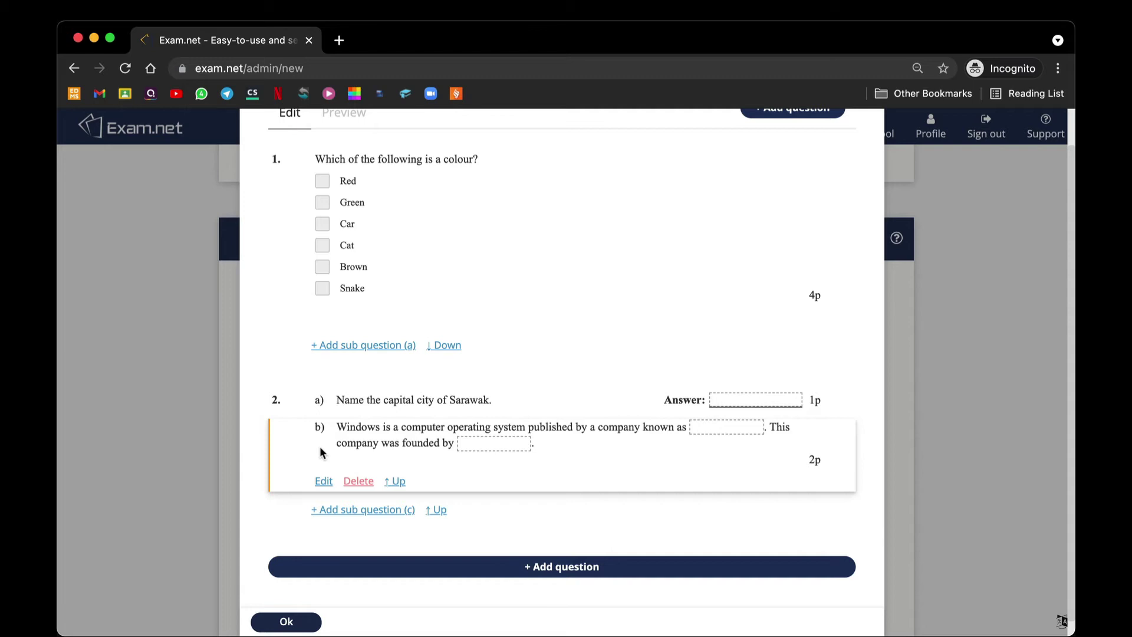
click(483, 569)
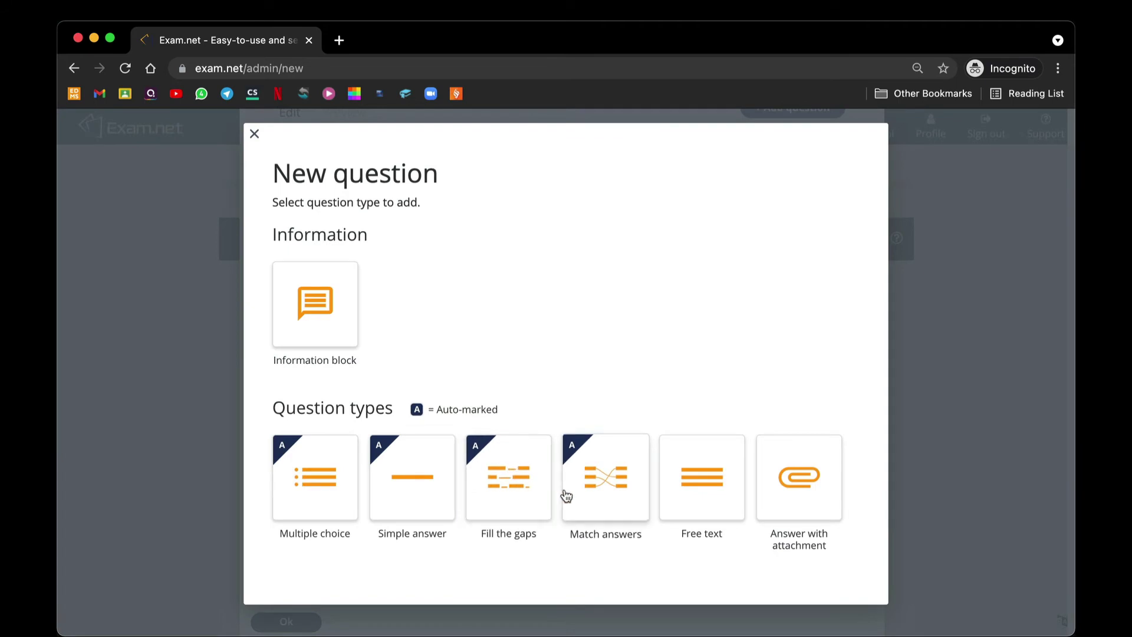
click(606, 495)
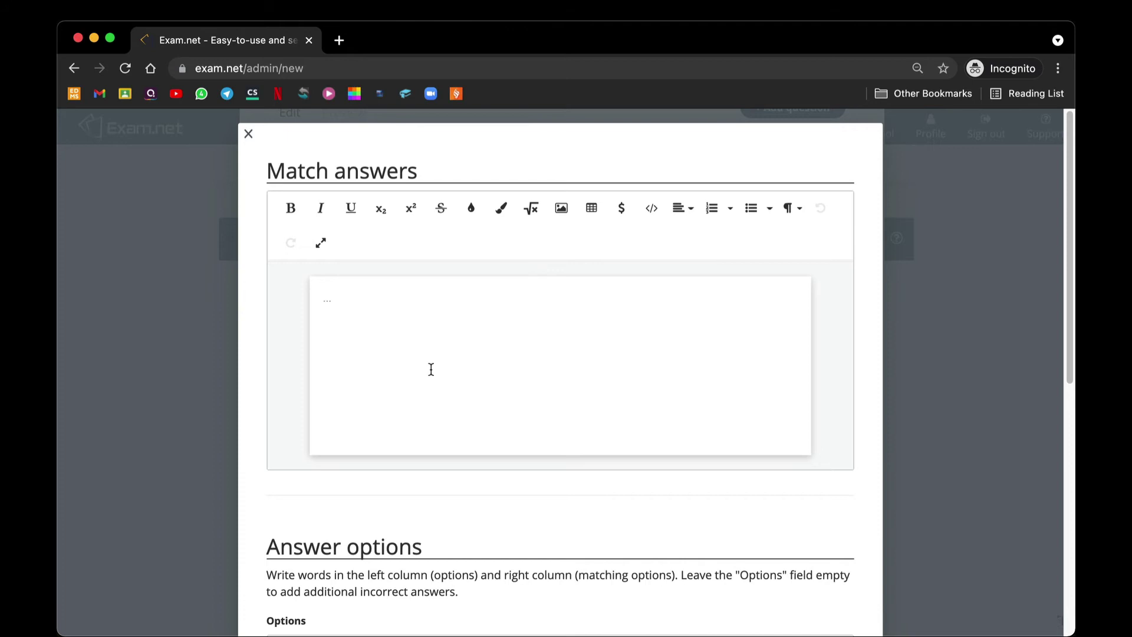
text(Please match the following.)
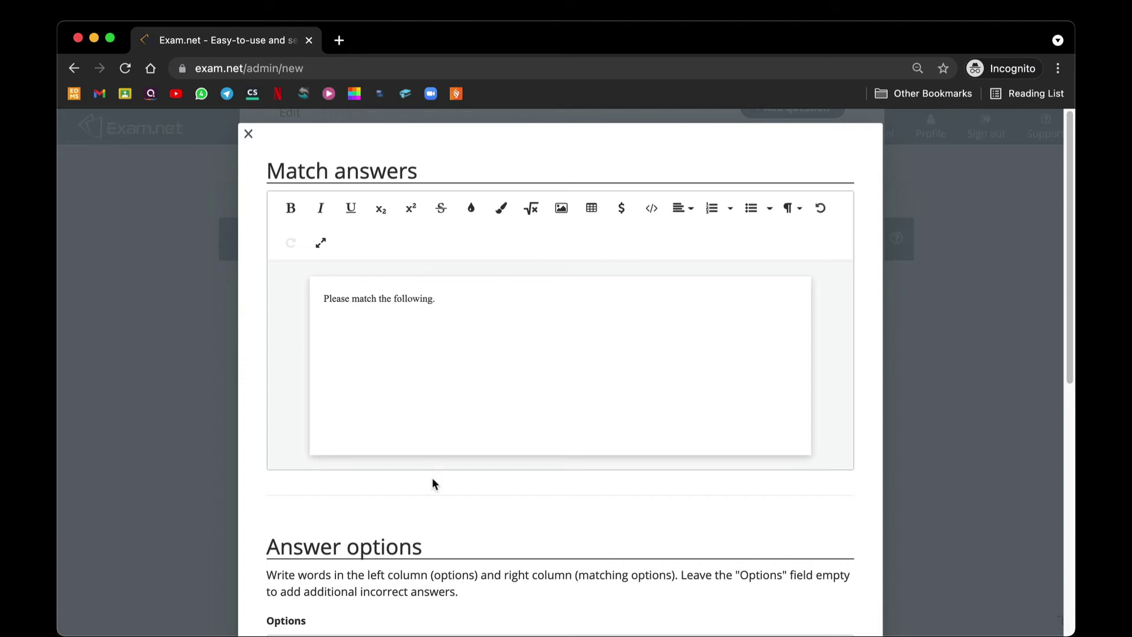
Add the answer pair "Rabbit" with matching option "Animal" to the match question
scroll(432, 477, down, 5)
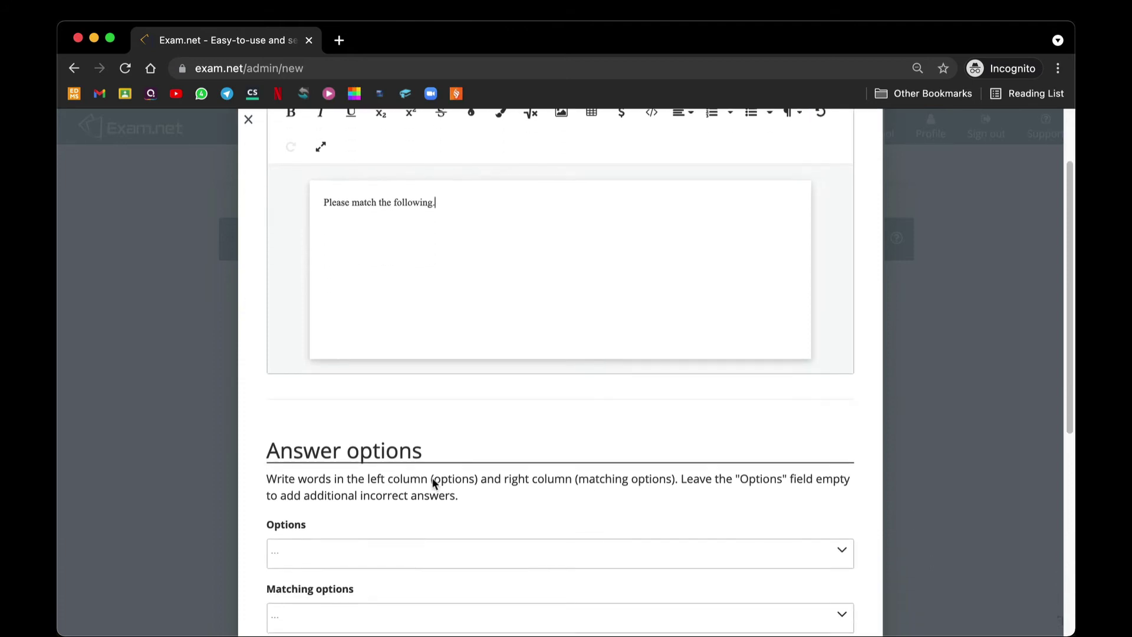
scroll(432, 477, down, 1)
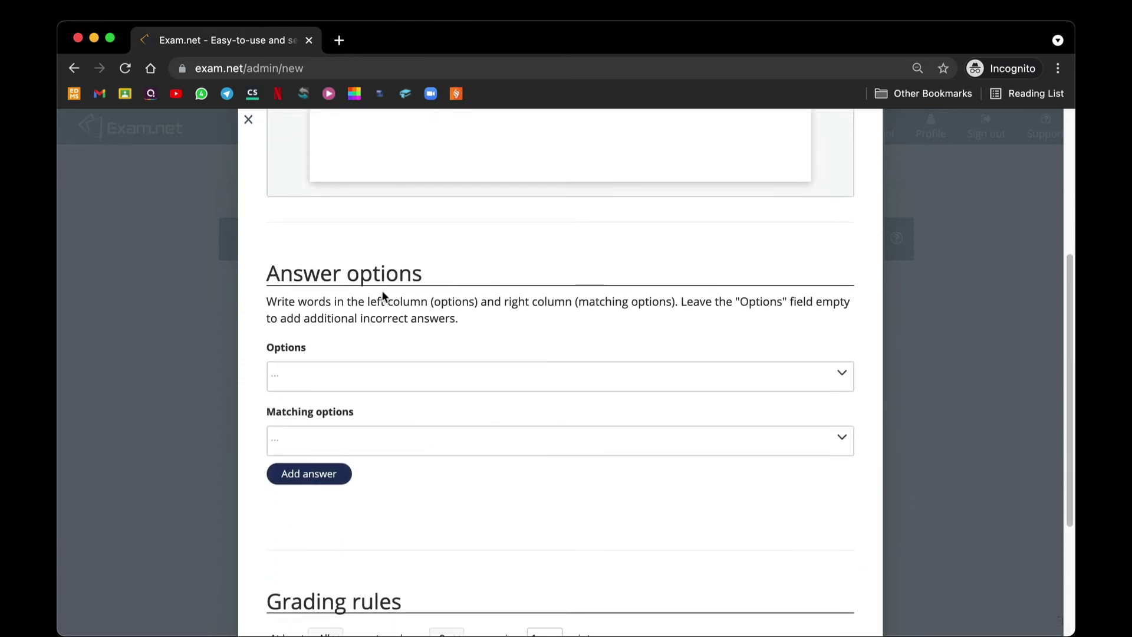
click(344, 375)
text(Rabbit)
click(354, 437)
text(Animal)
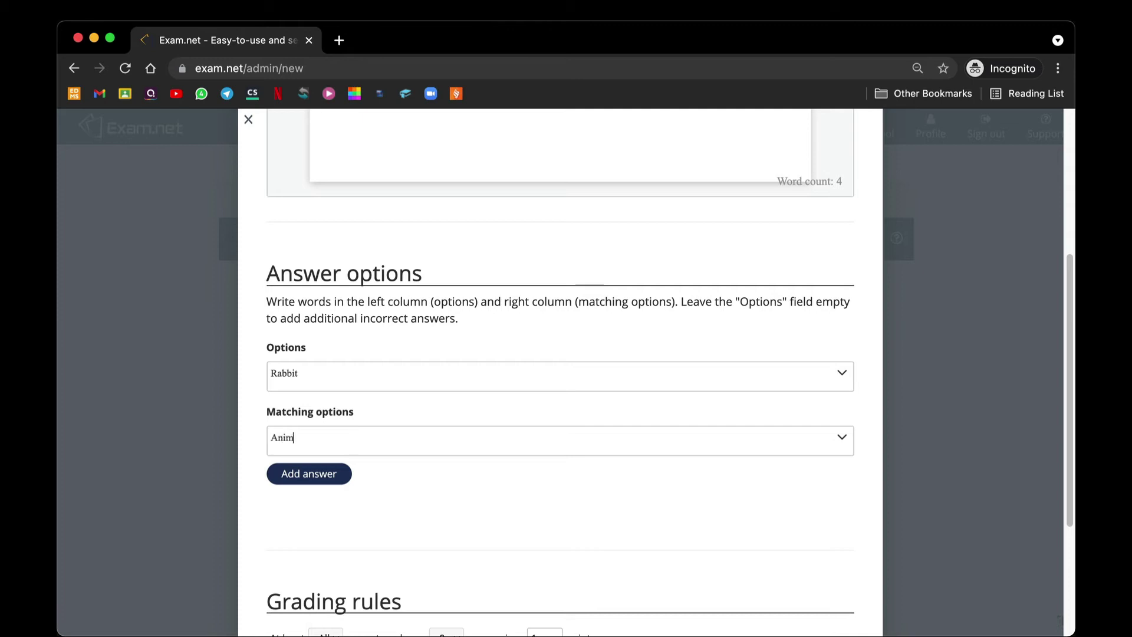
click(330, 473)
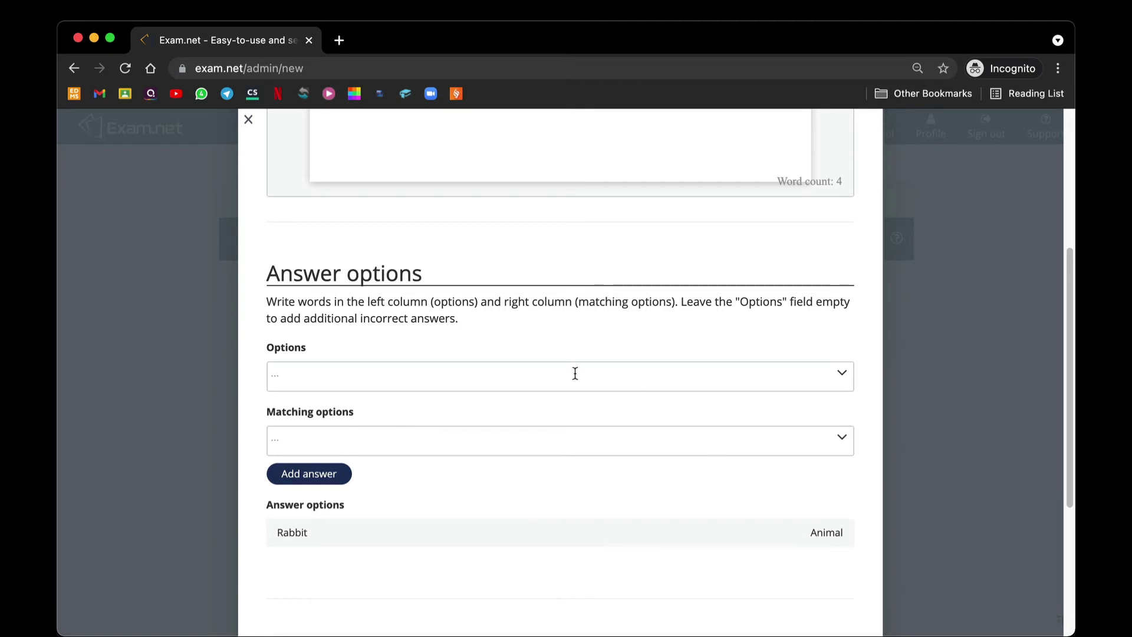
Add the answer pairs "Car" with "Transport" and "Eraser" with "Stationery"
text(Ca)
text(Transport)
click(325, 474)
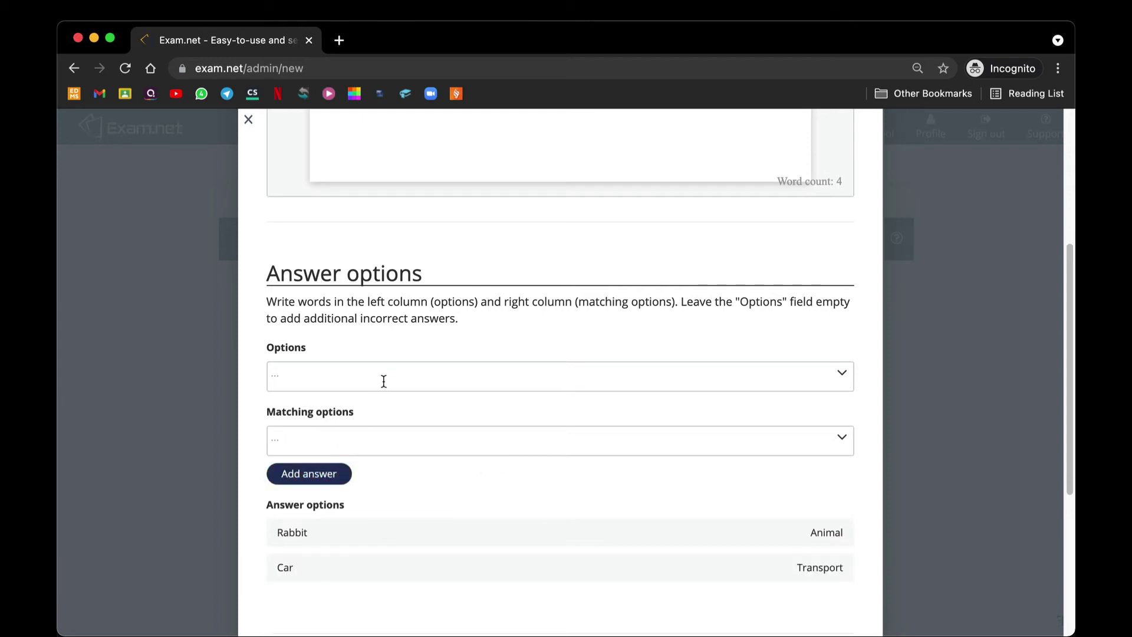
text(Eraser)
click(365, 448)
text(Stationery)
click(307, 473)
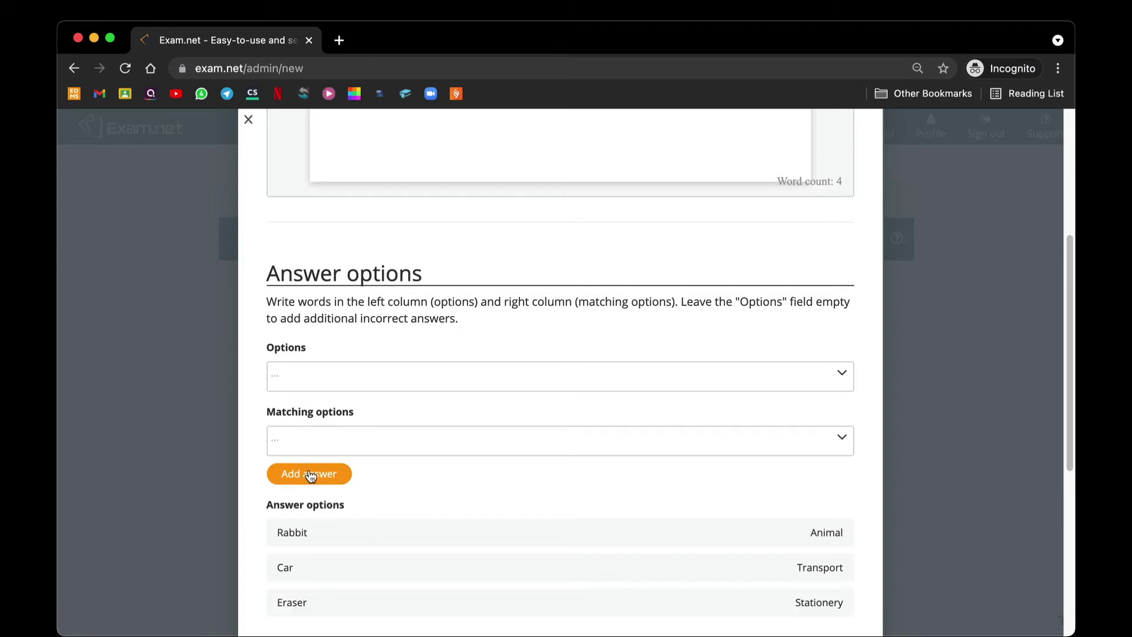
Add "Food" as an additional incorrect answer with no option paired to it
scroll(540, 447, down, 3)
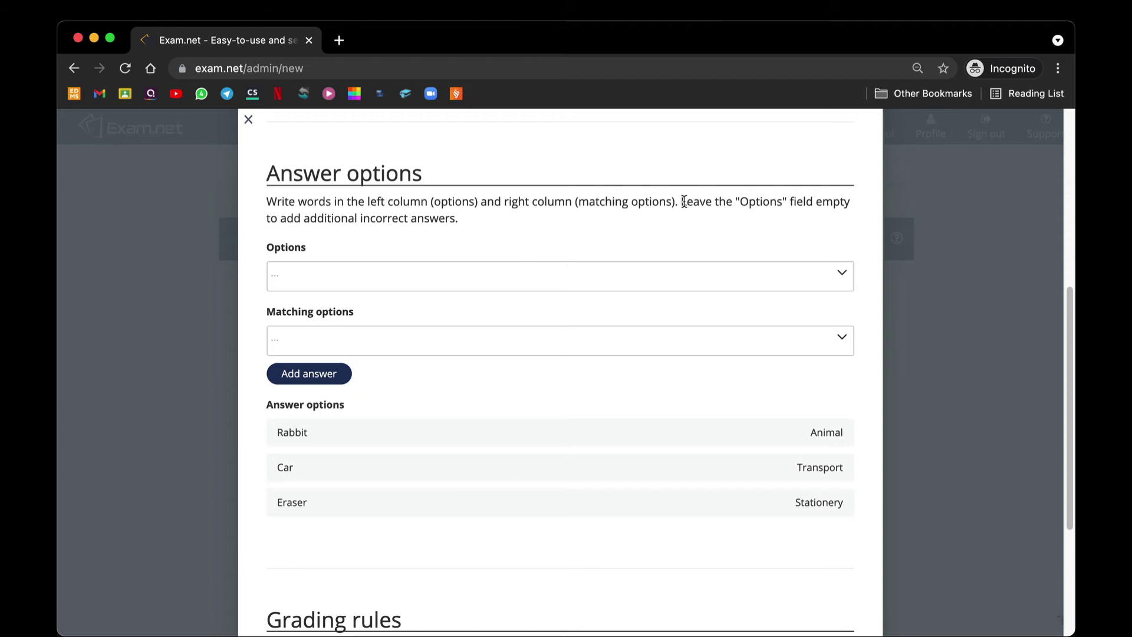
drag(682, 201, 808, 214)
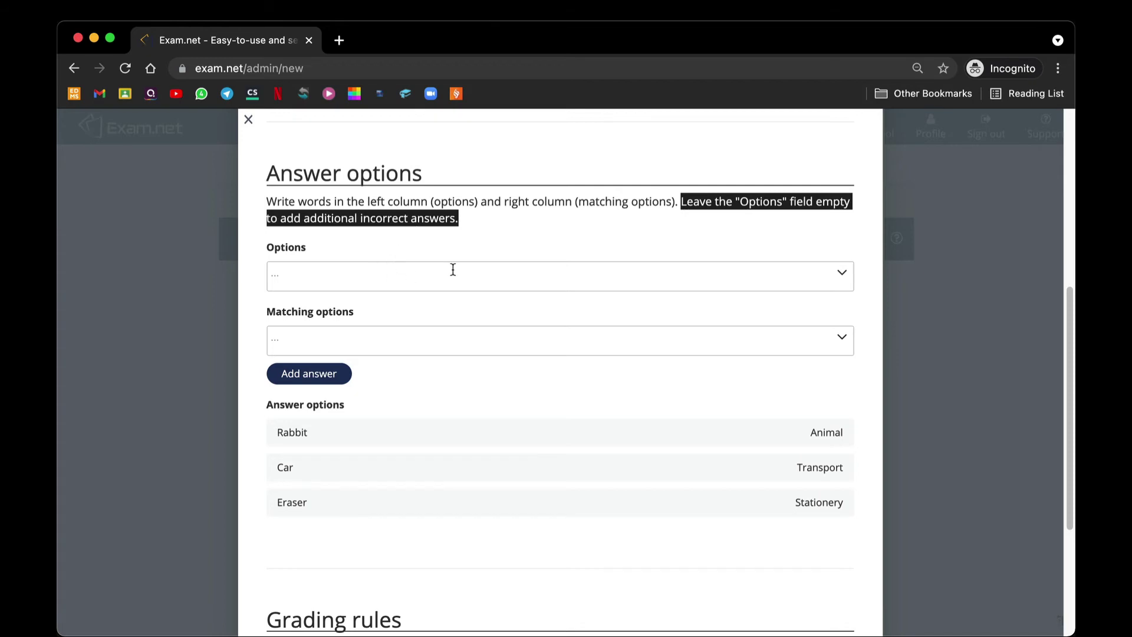
click(422, 349)
text(Food)
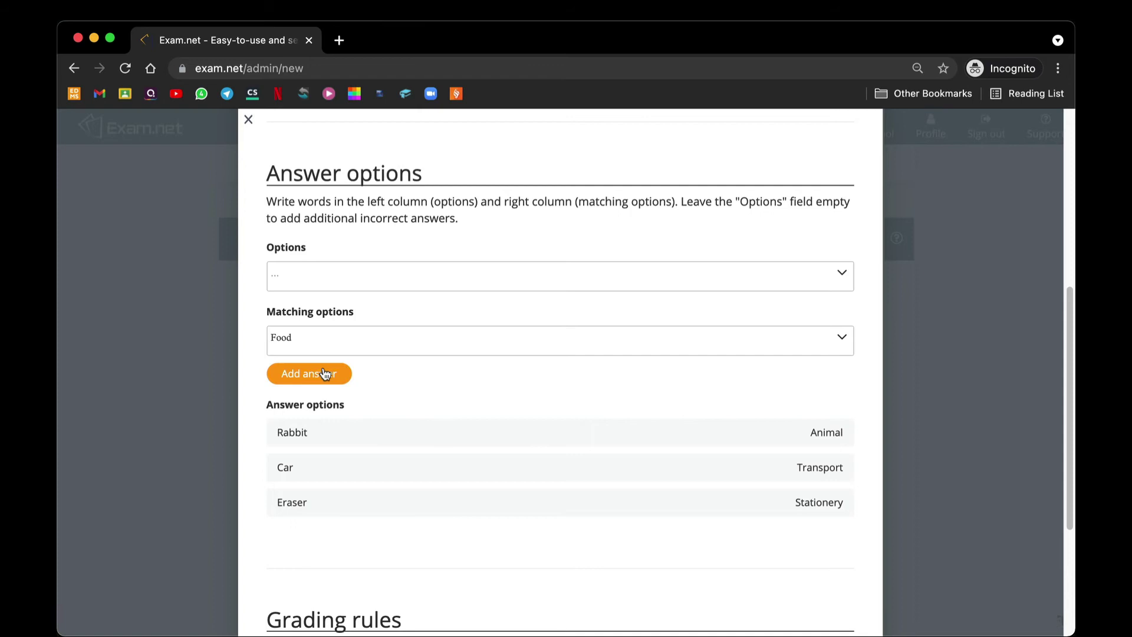
click(321, 374)
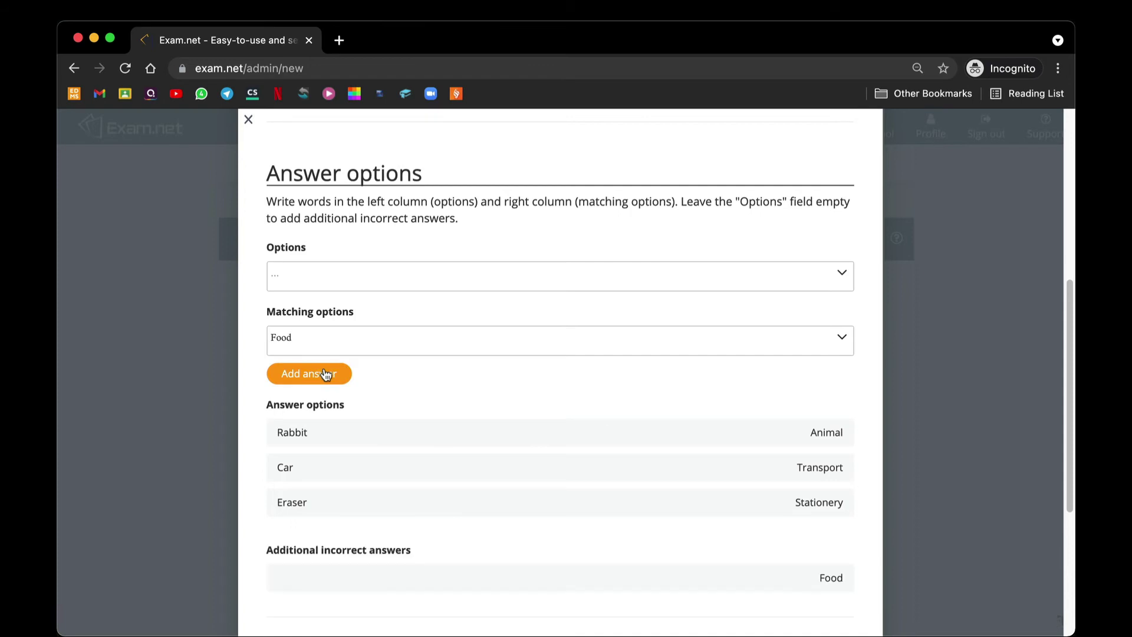
Review the grading rules of the match question and save the question
scroll(531, 425, down, 1)
scroll(547, 434, down, 1)
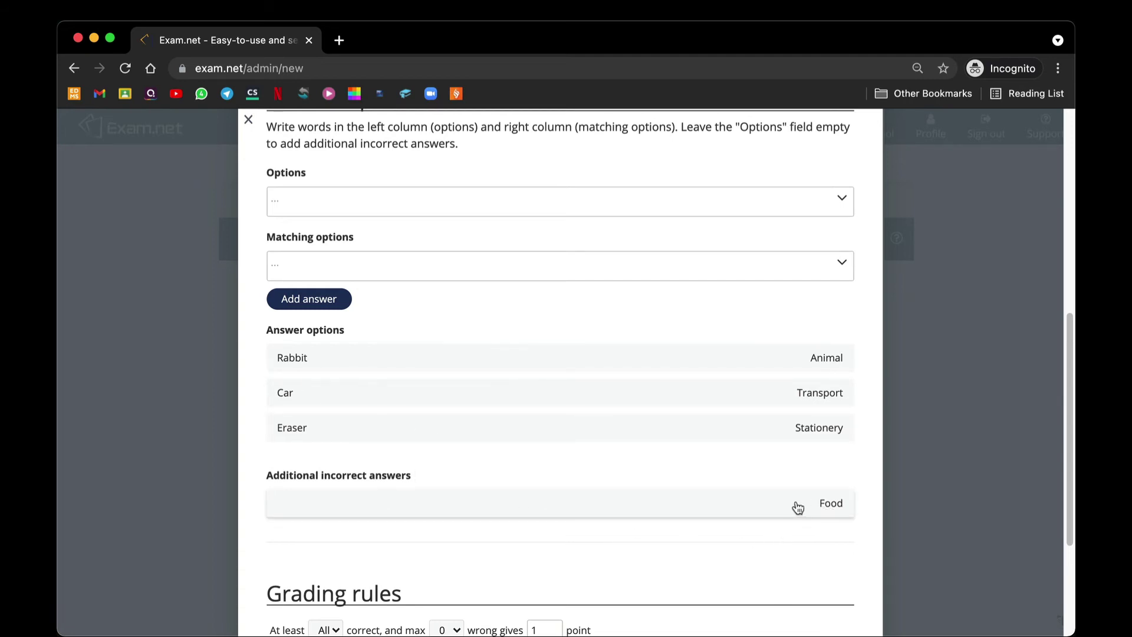
scroll(767, 507, down, 2)
scroll(767, 507, down, 4)
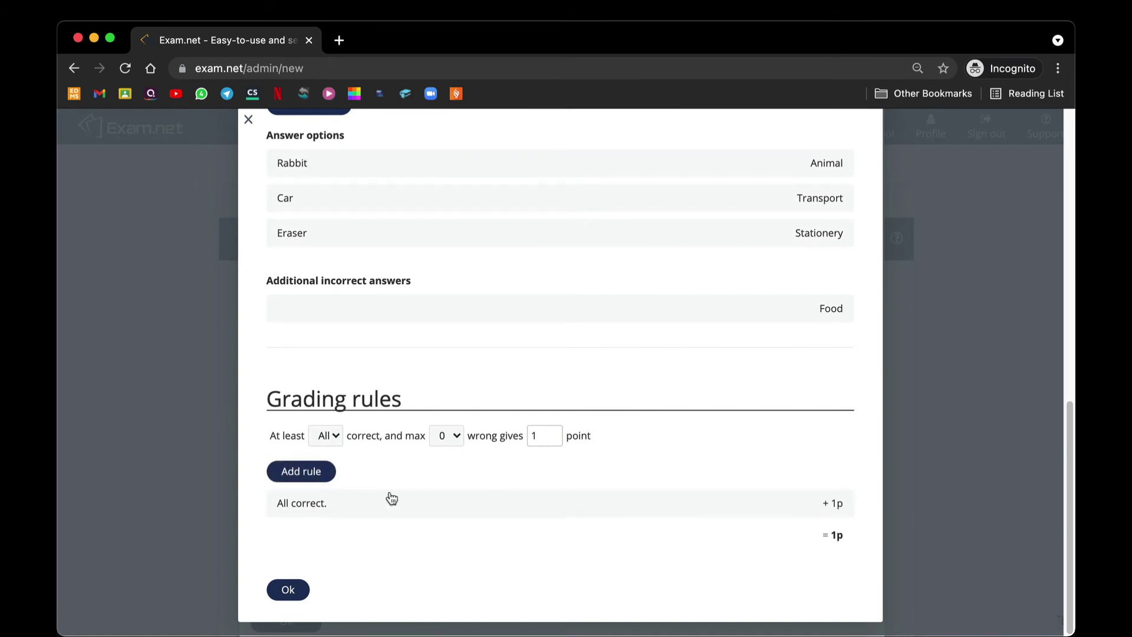
click(289, 590)
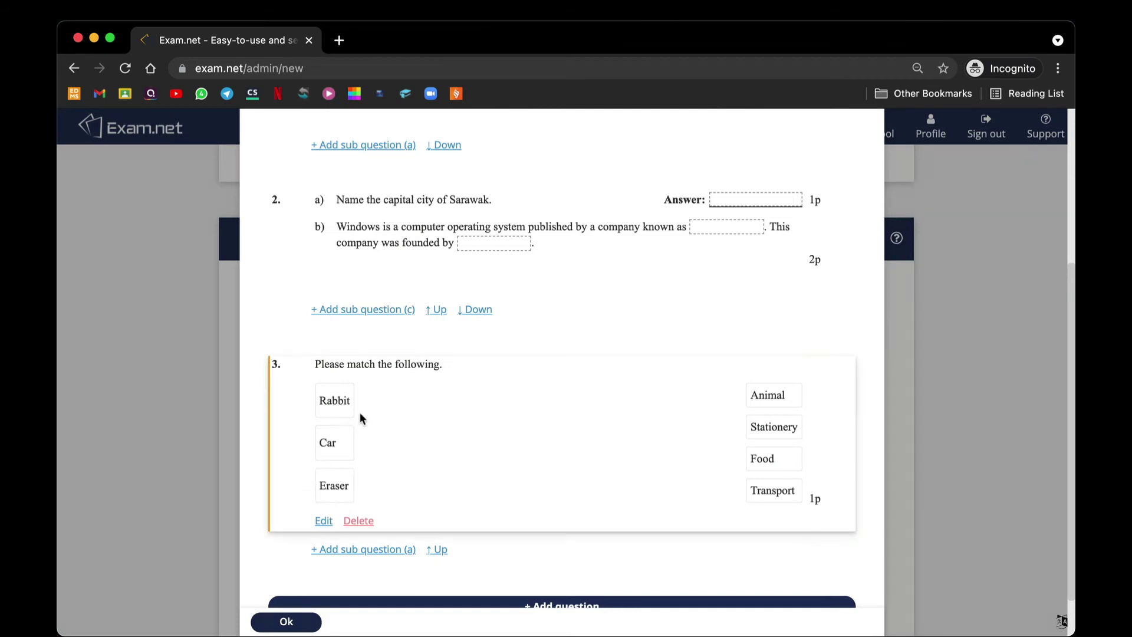
Preview the exam and connect "Rabbit" to "Animal" in the matching question
scroll(442, 351, up, 5)
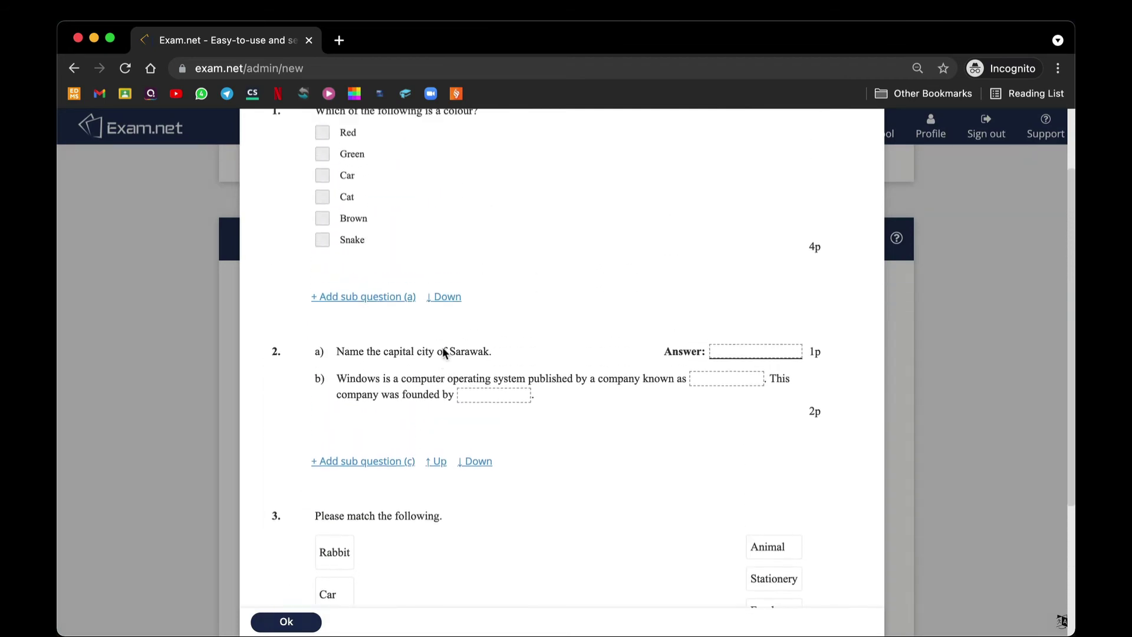
click(343, 155)
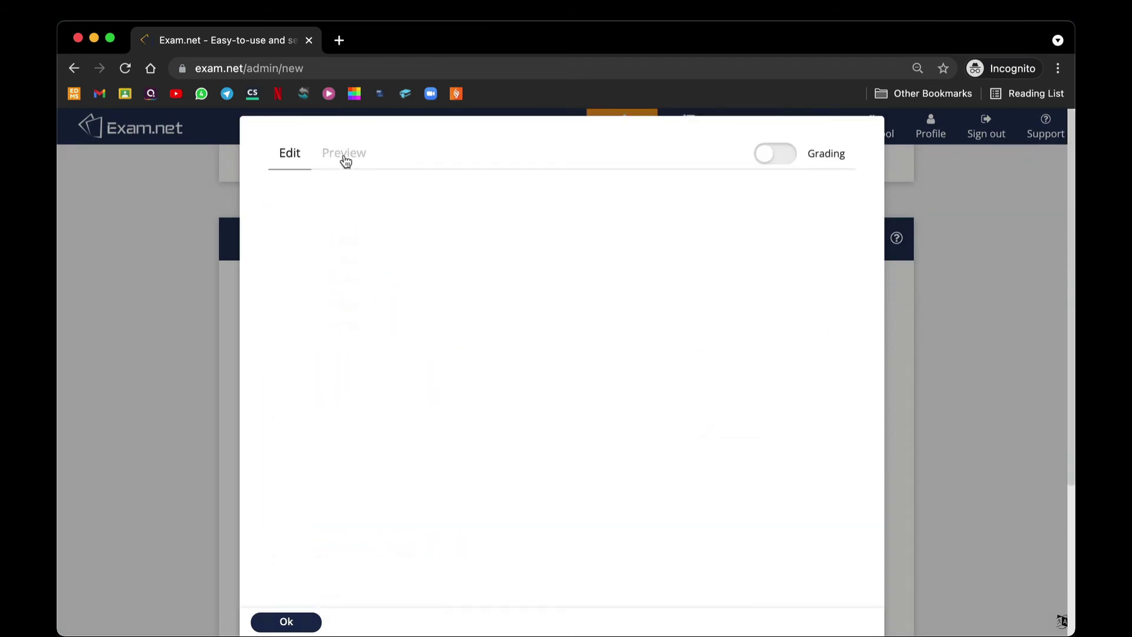
scroll(526, 337, down, 2)
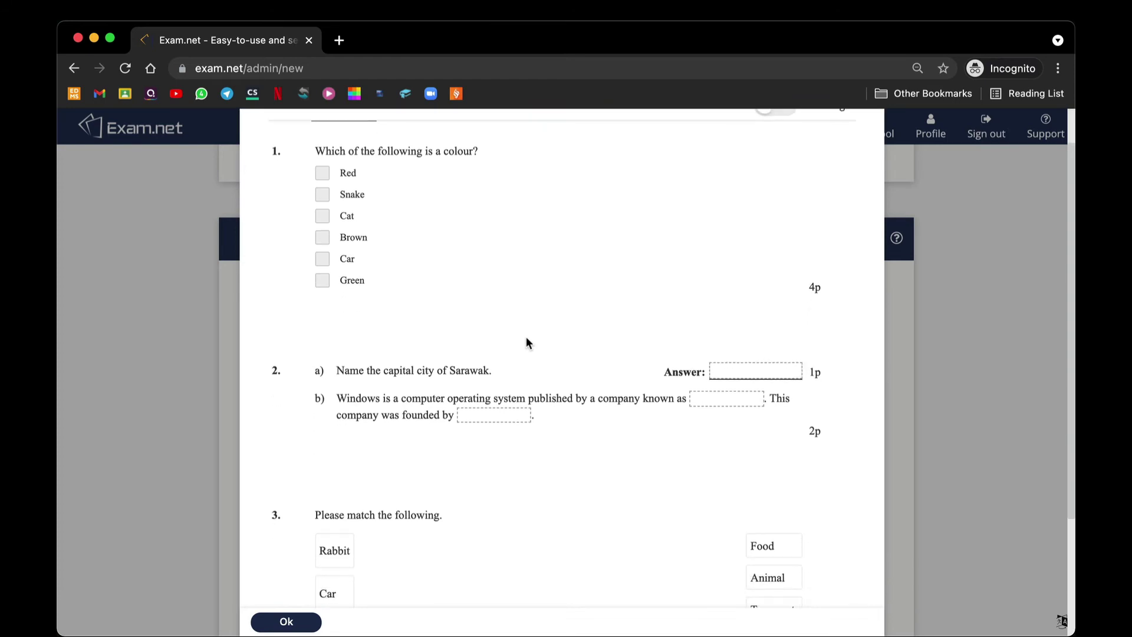
scroll(490, 441, down, 5)
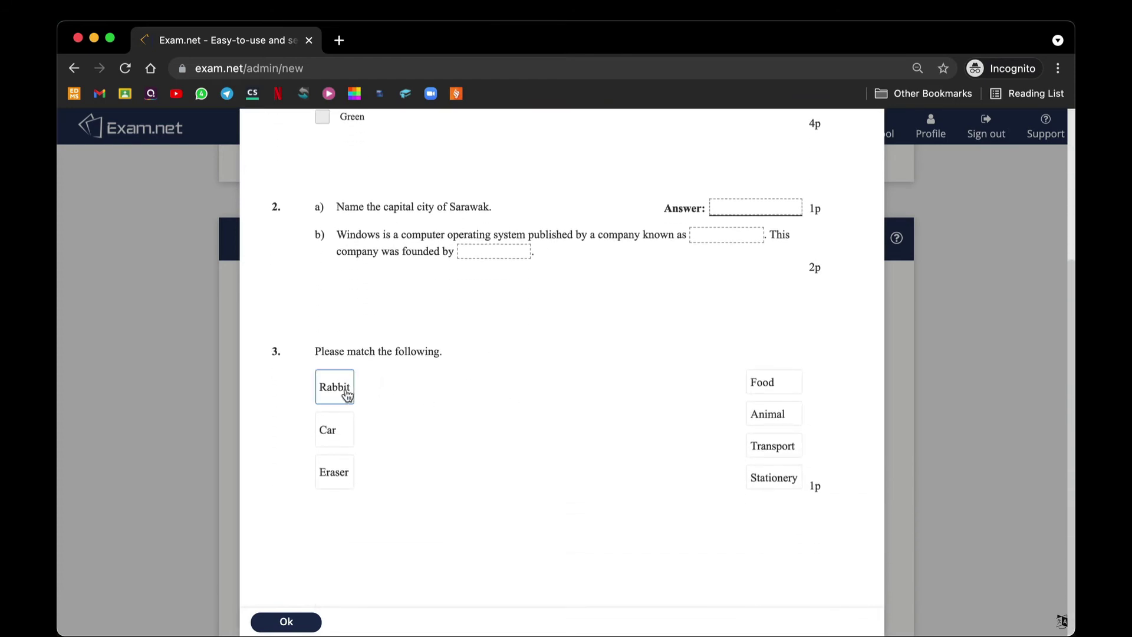
drag(345, 394, 460, 349)
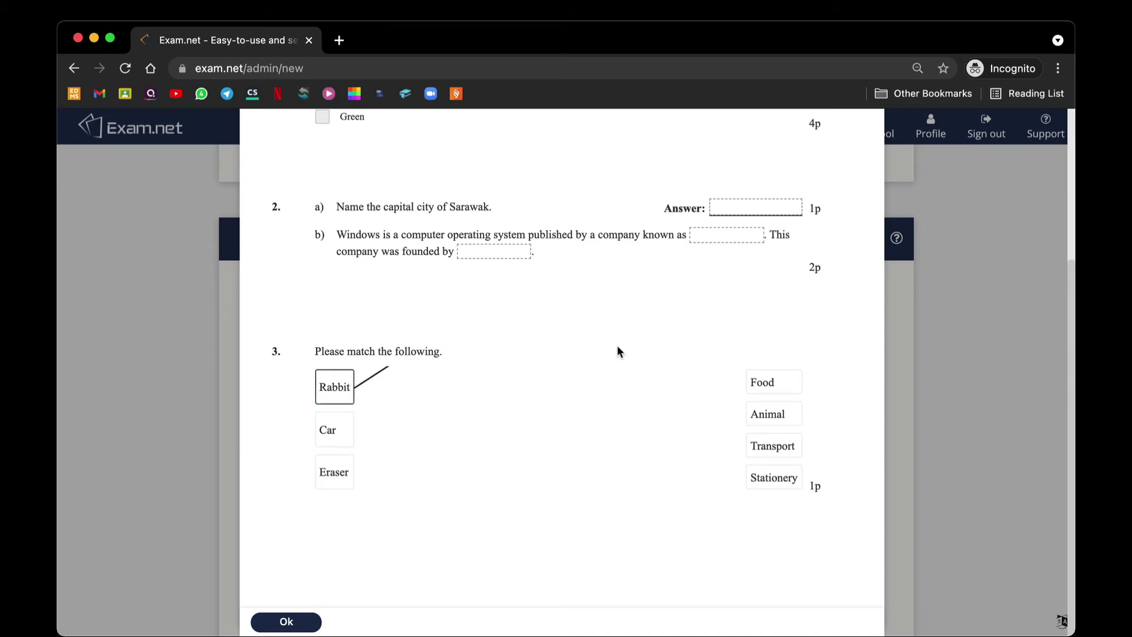
drag(618, 348, 758, 420)
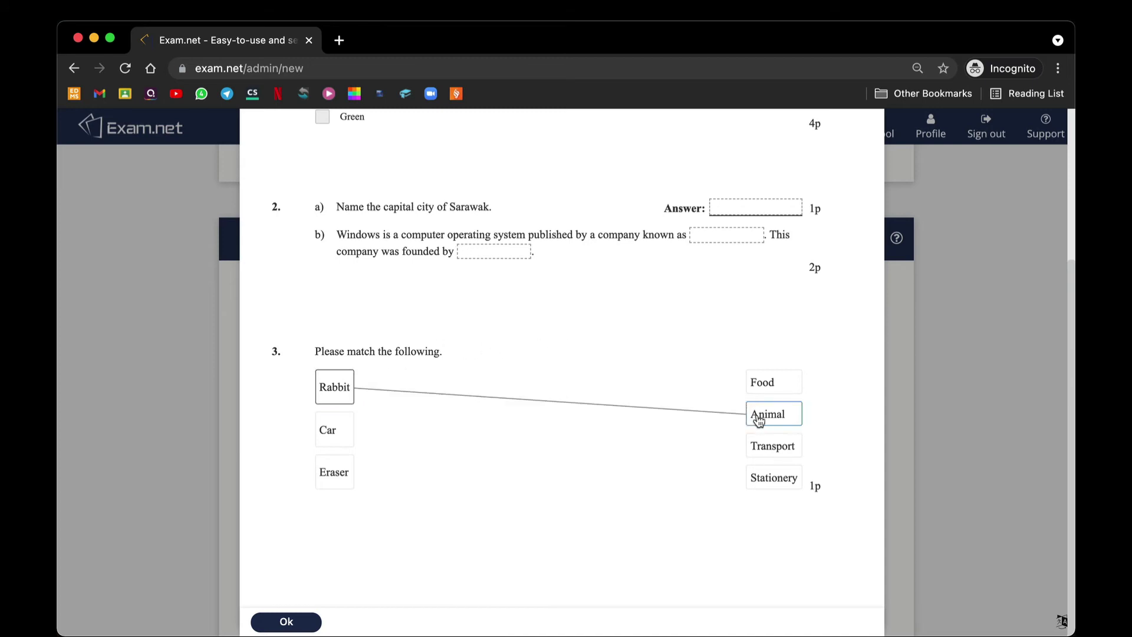
Turn on grading in the preview and match "Car" to "Transport" and "Eraser" to "Stationery"
scroll(768, 276, up, 4)
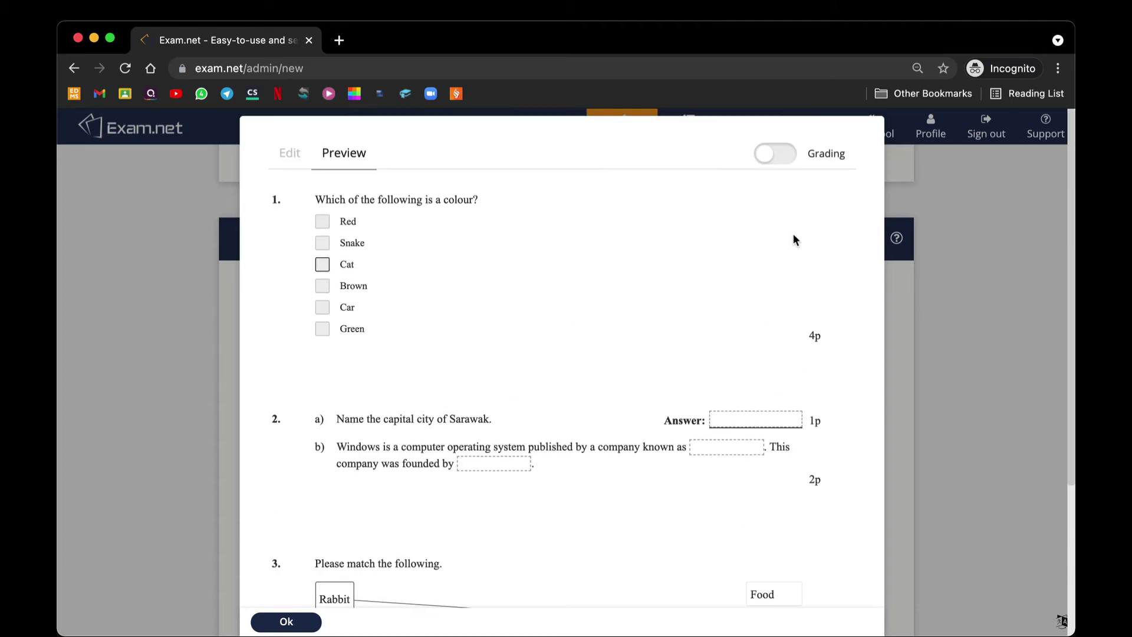
click(775, 154)
scroll(713, 357, down, 8)
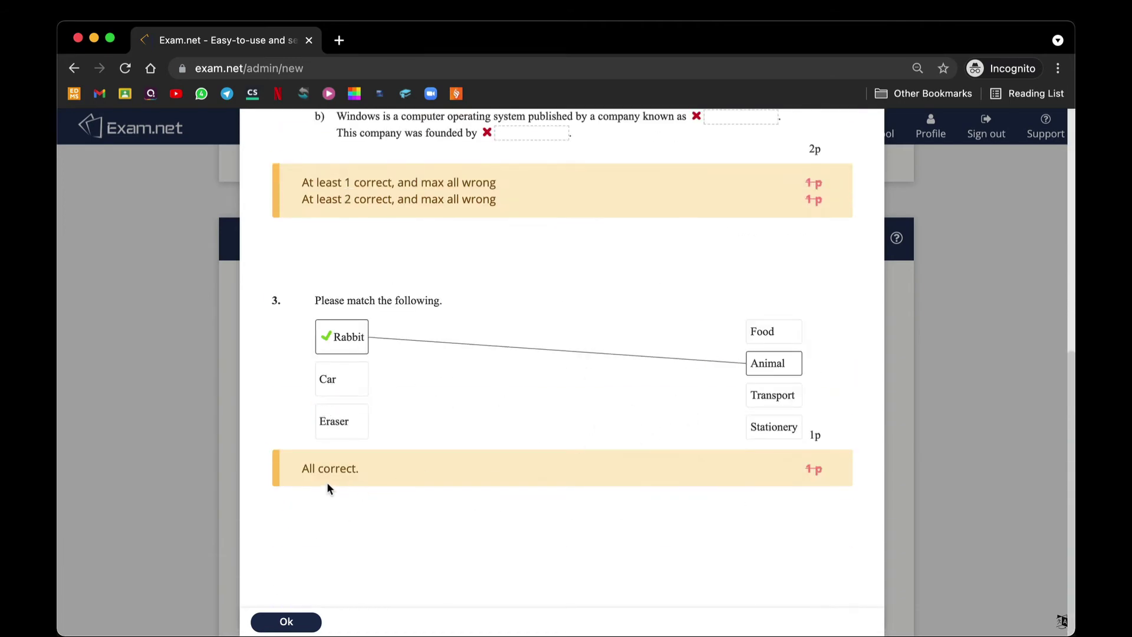
mouse_move(339, 384)
mouse_down()
mouse_move(386, 365)
mouse_move(701, 361)
mouse_move(753, 400)
mouse_up()
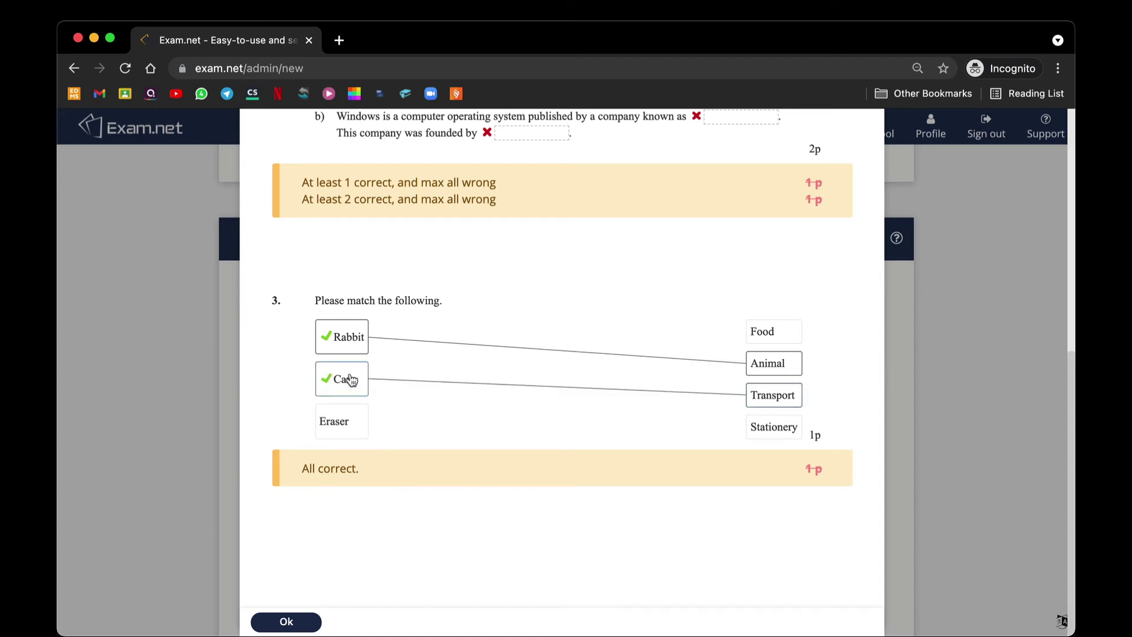
mouse_move(345, 428)
mouse_down()
mouse_move(356, 410)
mouse_move(504, 345)
mouse_move(718, 383)
mouse_move(753, 429)
mouse_up()
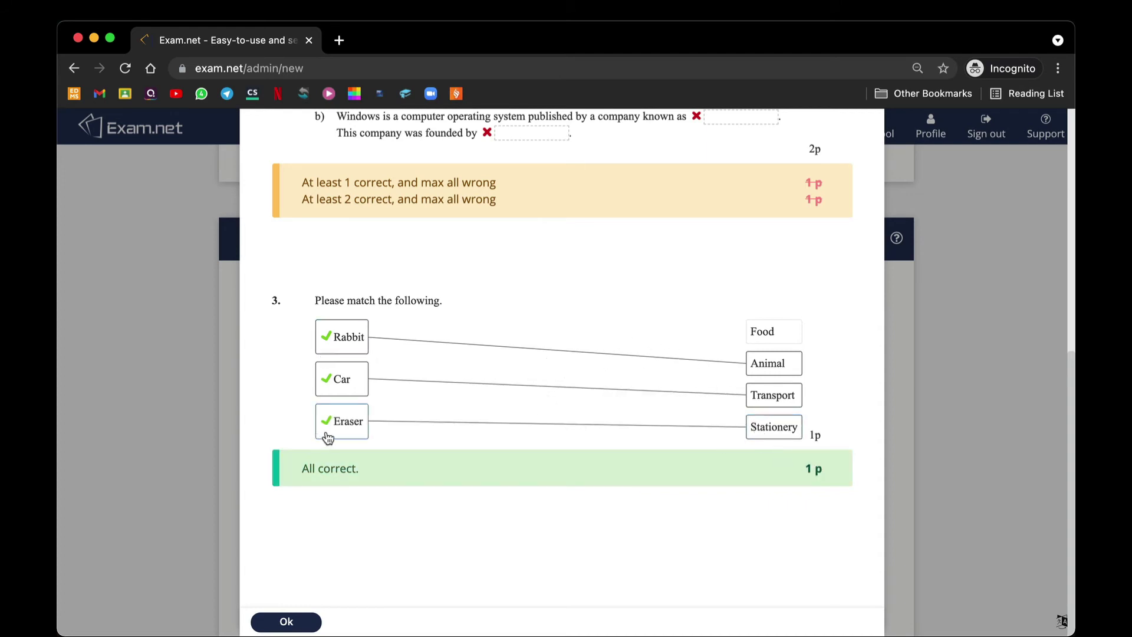
Test a wrong match by connecting "Eraser" to "Food", and return to editing the exam
mouse_move(328, 428)
mouse_down()
mouse_move(389, 381)
mouse_move(543, 339)
mouse_move(742, 309)
mouse_move(766, 341)
mouse_up()
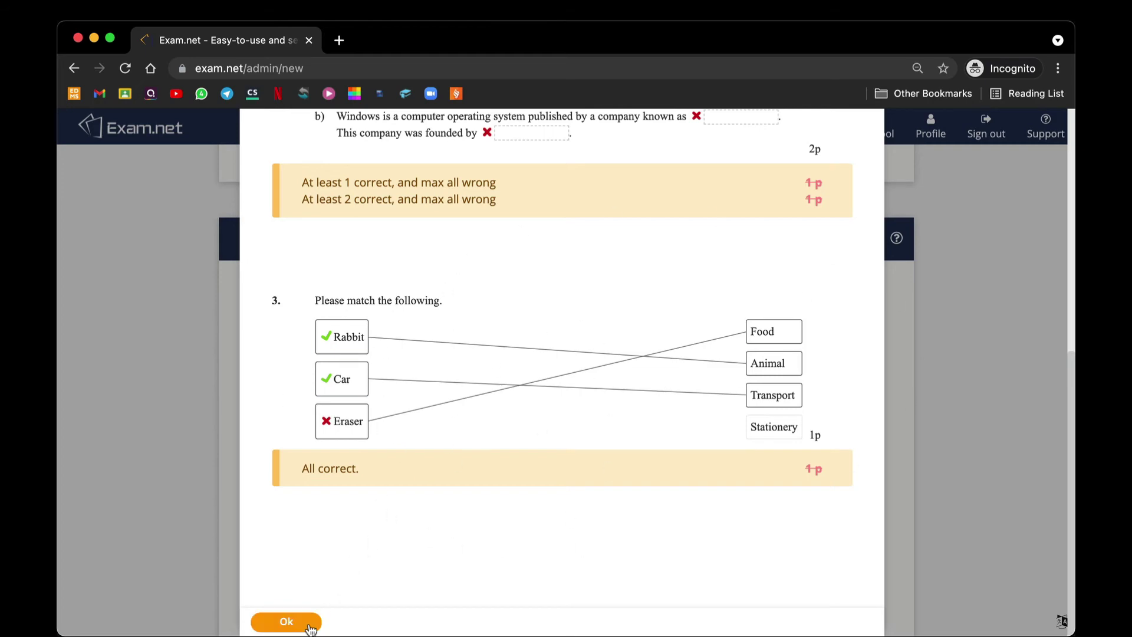
scroll(369, 301, up, 8)
click(290, 154)
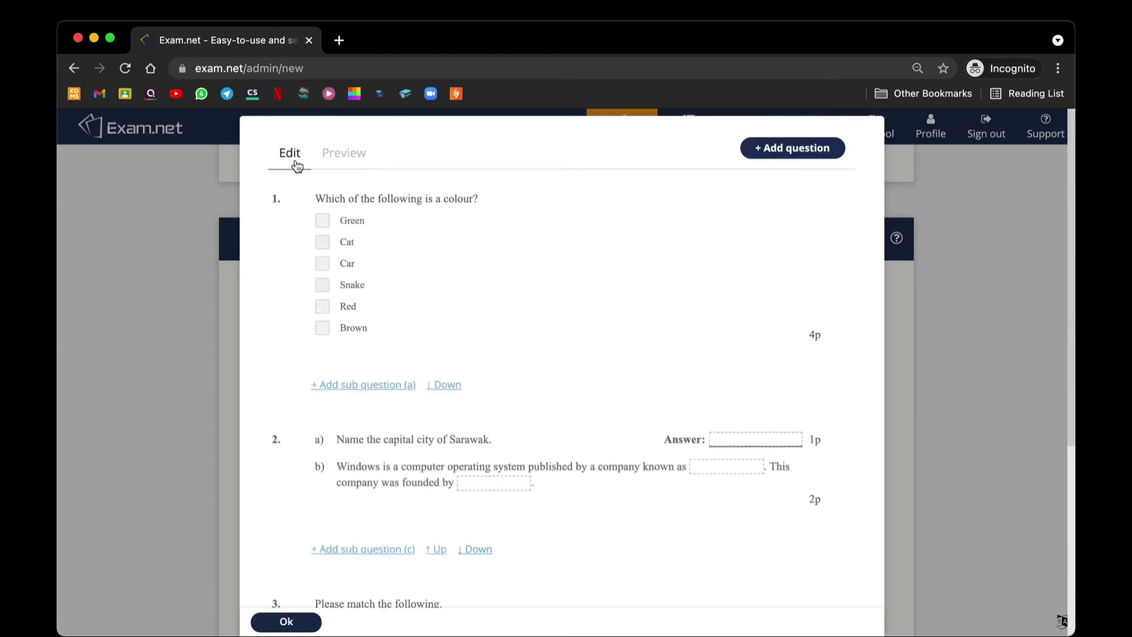
Reopen question 3 to check its answer options and grading rules, and close it with its settings kept
scroll(495, 385, down, 5)
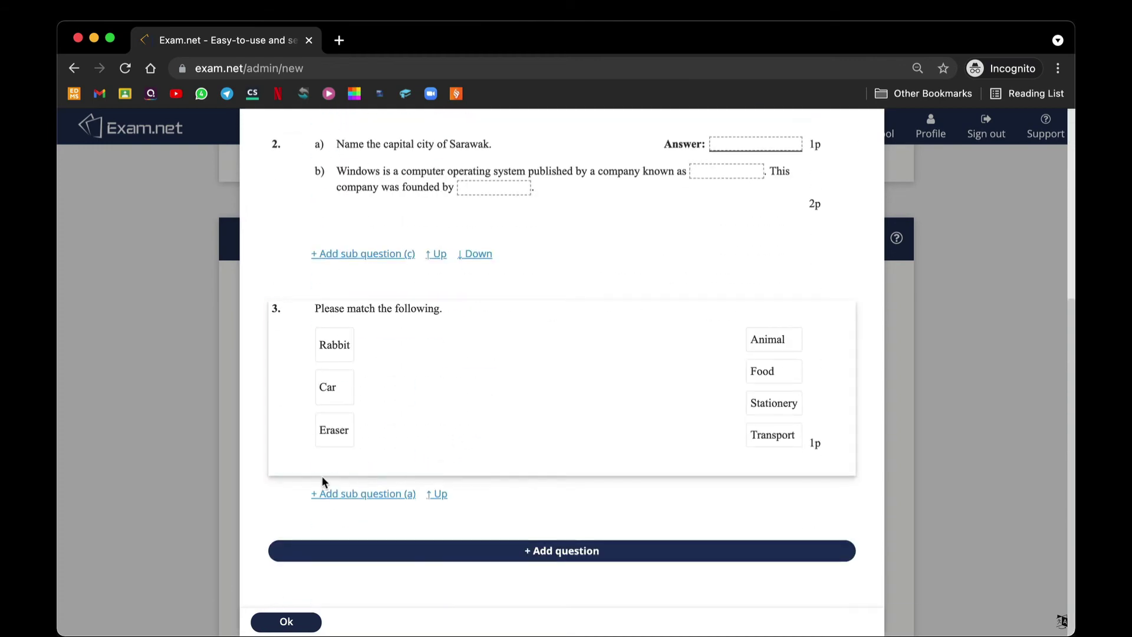
click(324, 465)
scroll(470, 374, down, 5)
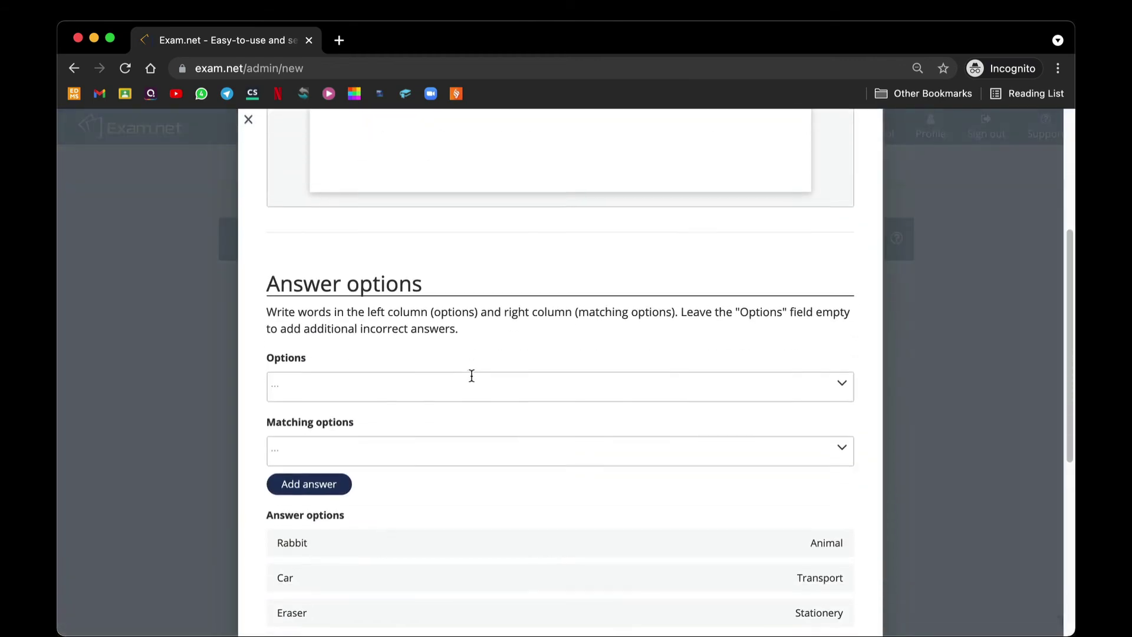
scroll(471, 376, down, 6)
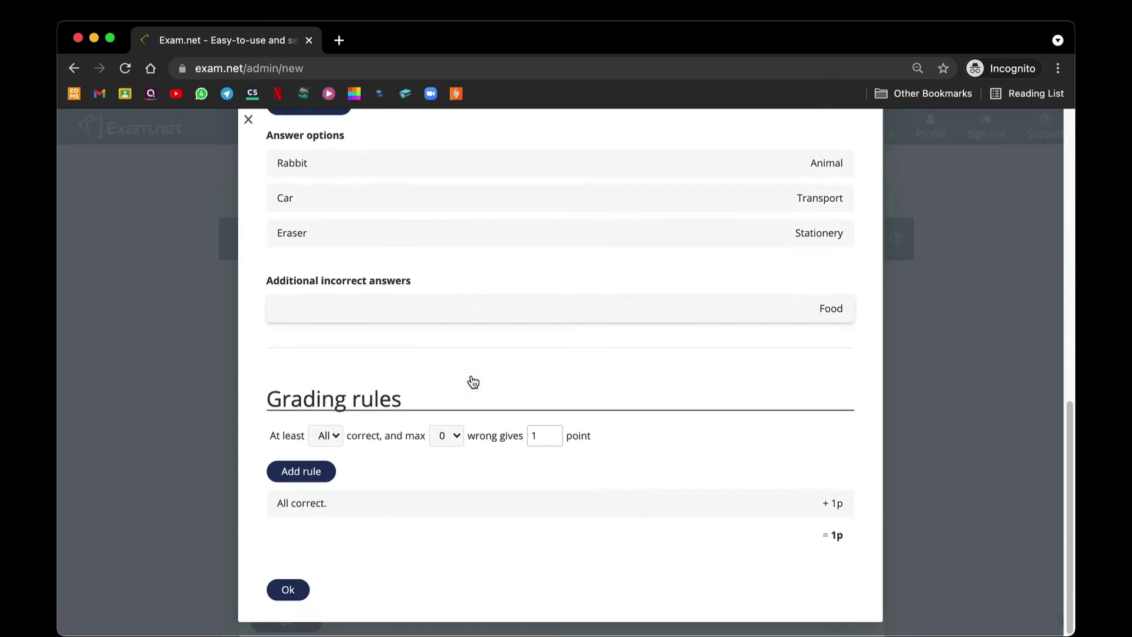
scroll(587, 357, up, 2)
scroll(588, 357, down, 2)
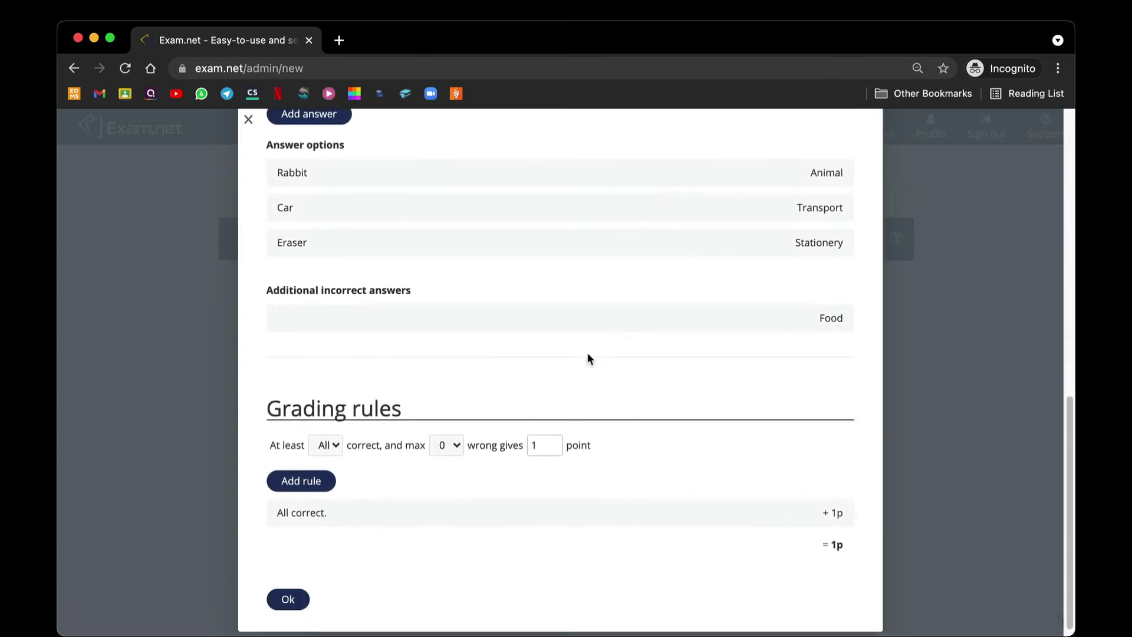
click(291, 594)
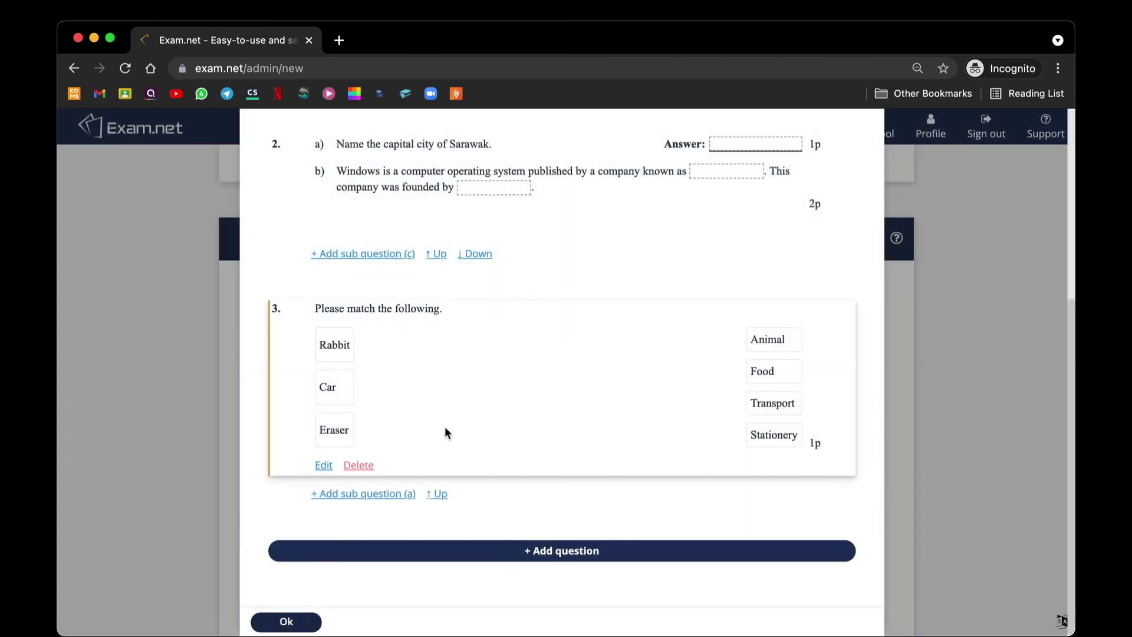
Add a free text question reading "Please write a 50-word summary of one of the following items you find from the picture shown below."
click(536, 551)
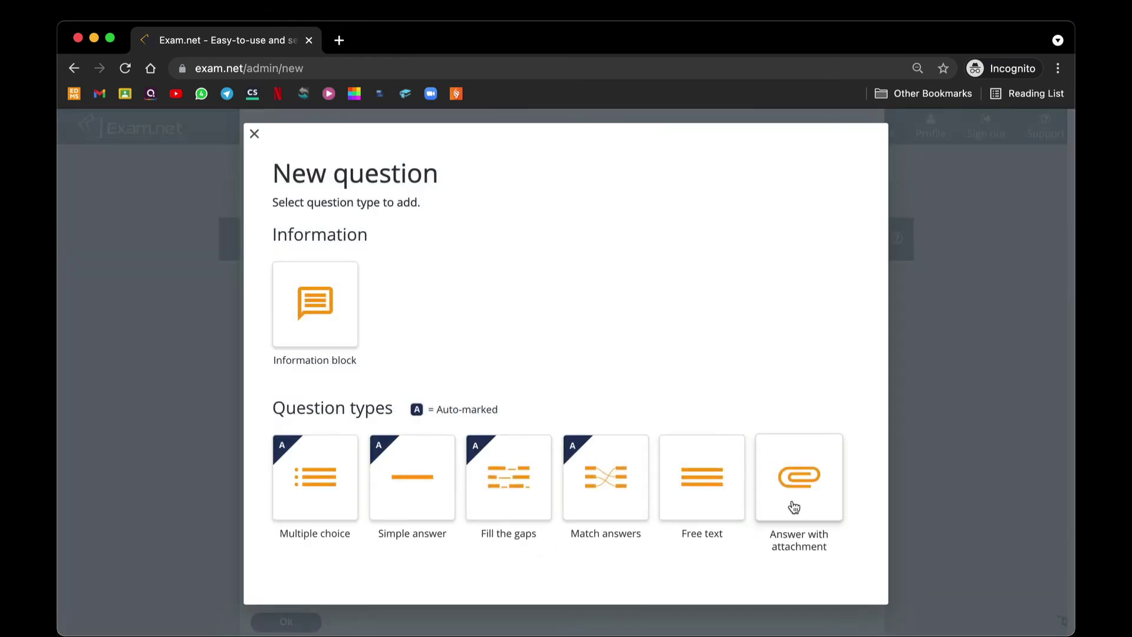
click(701, 491)
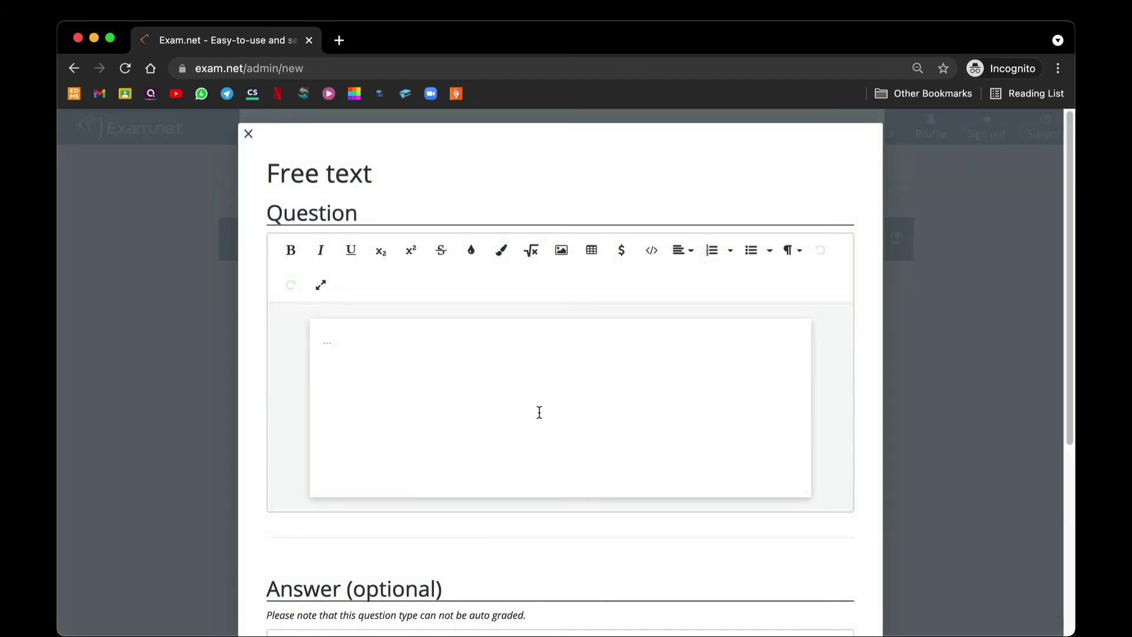
text(Please)
key(BackSpace)
key(BackSpace)
key(BackSpace)
key(BackSpace)
key(BackSpace)
key(BackSpace)
text(Please)
text(write a 50-word su)
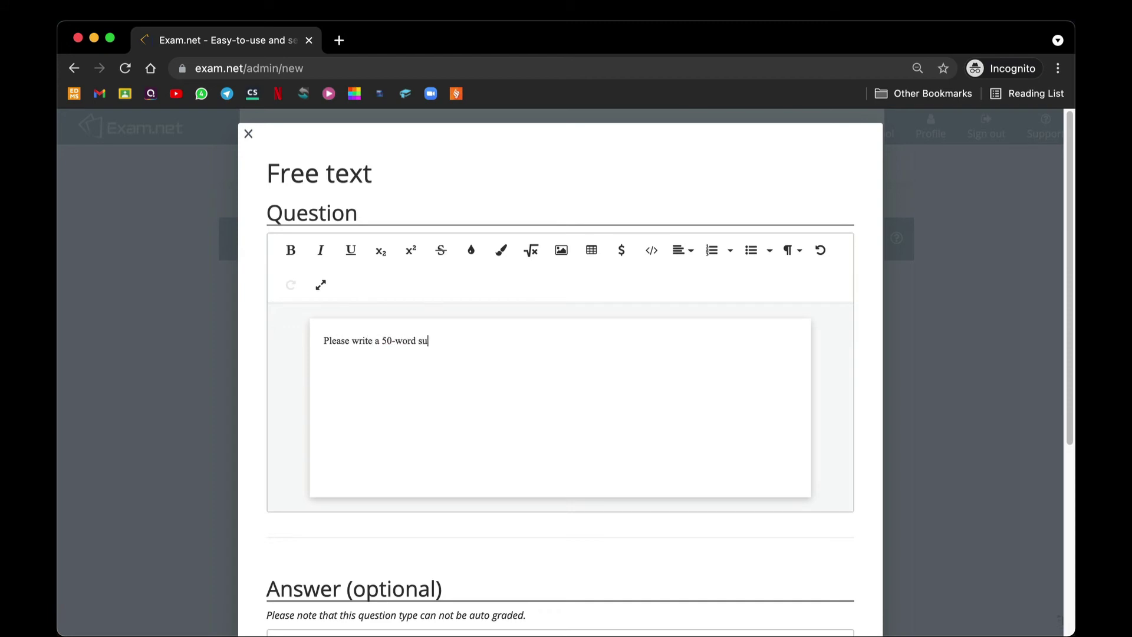
text(mmary of one of the following)
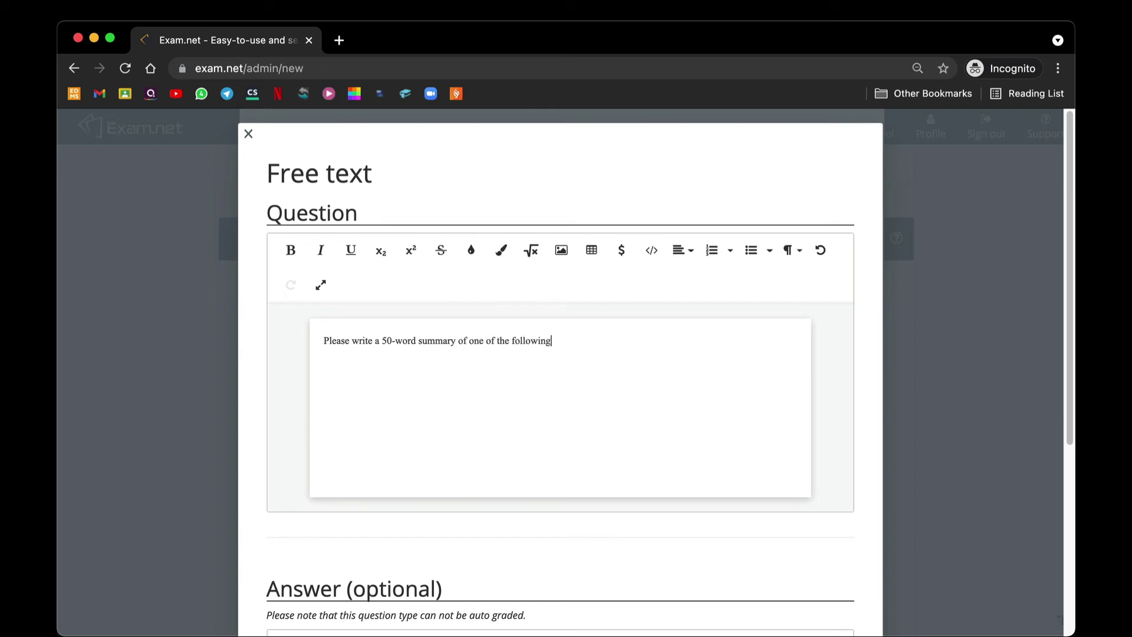
text( items you find from the pic)
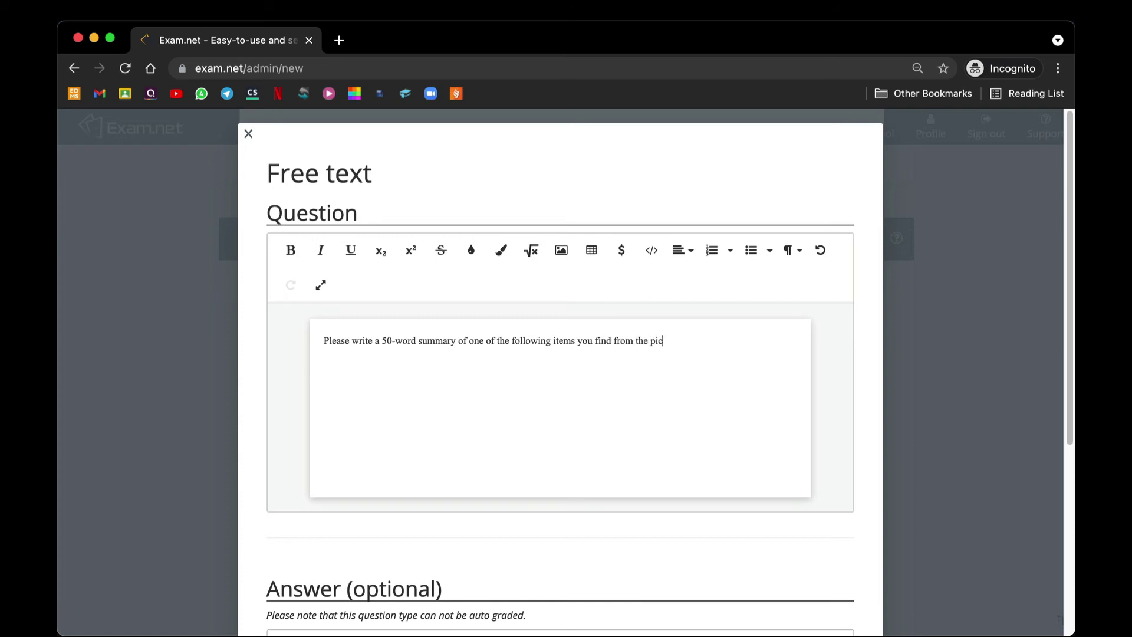
text(ture shown below.)
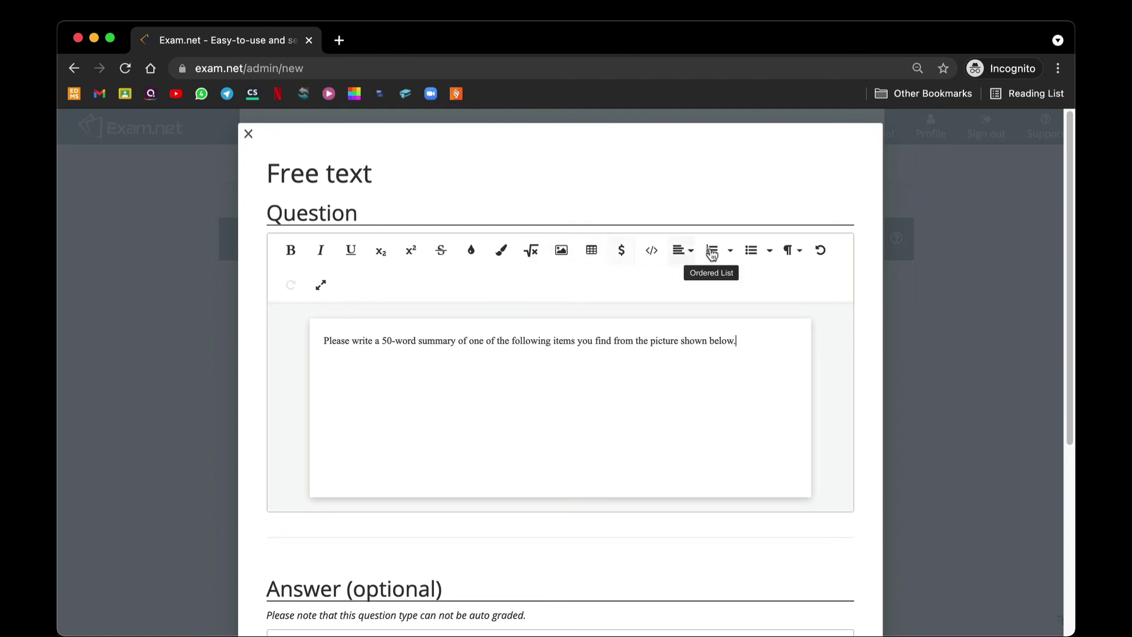
Insert the image Living Room.jpg from the Desktop folder below the question sentence and deselect it
click(561, 254)
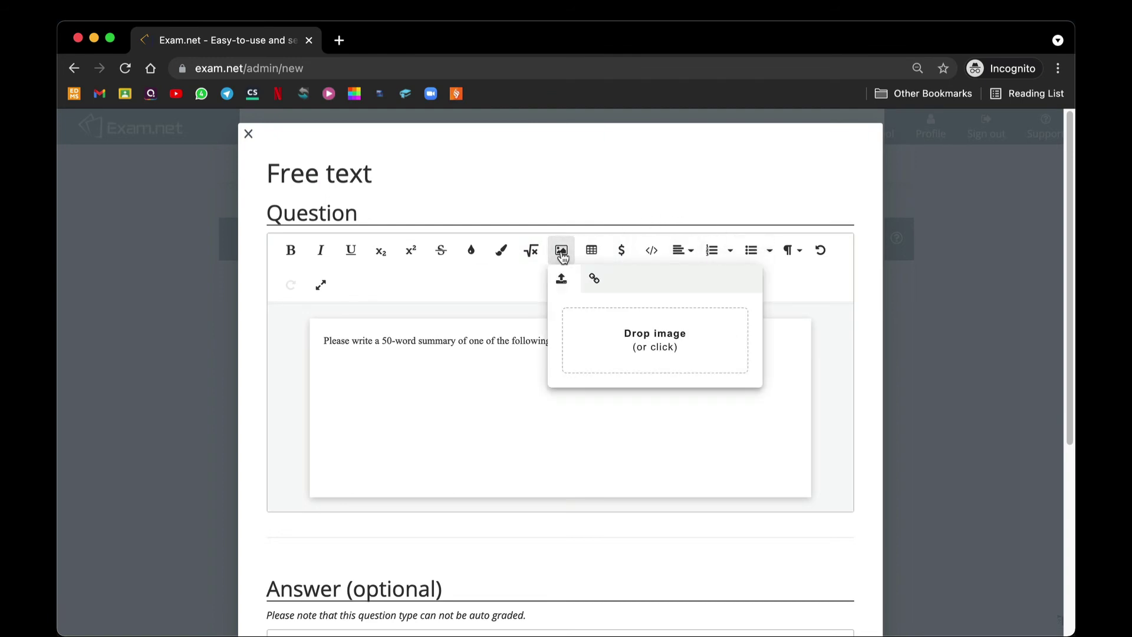
click(627, 347)
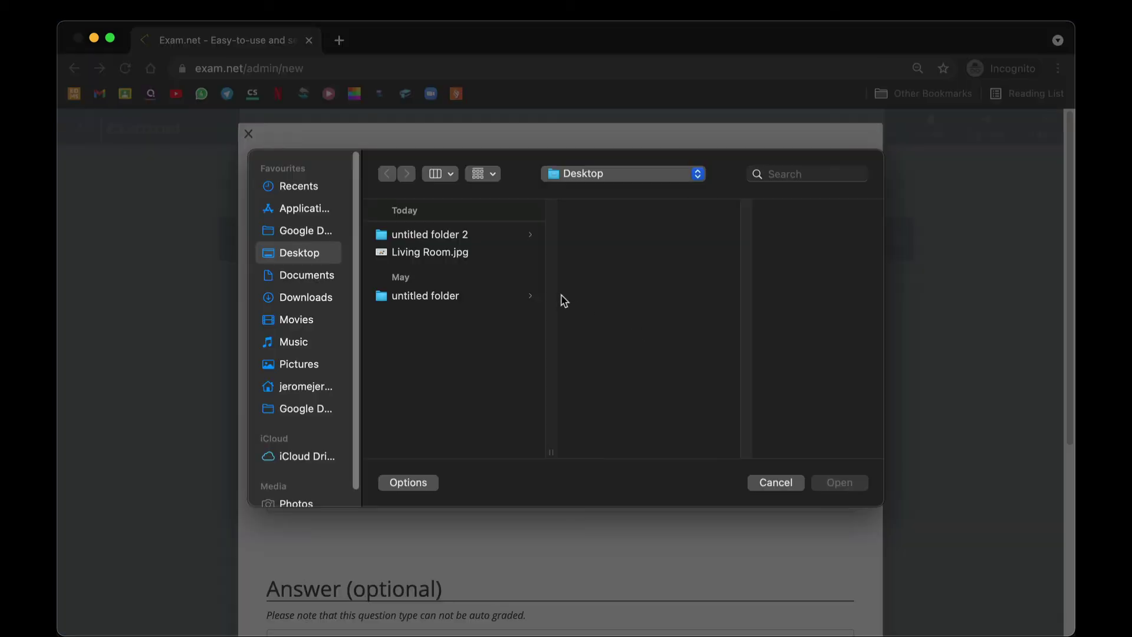
click(447, 257)
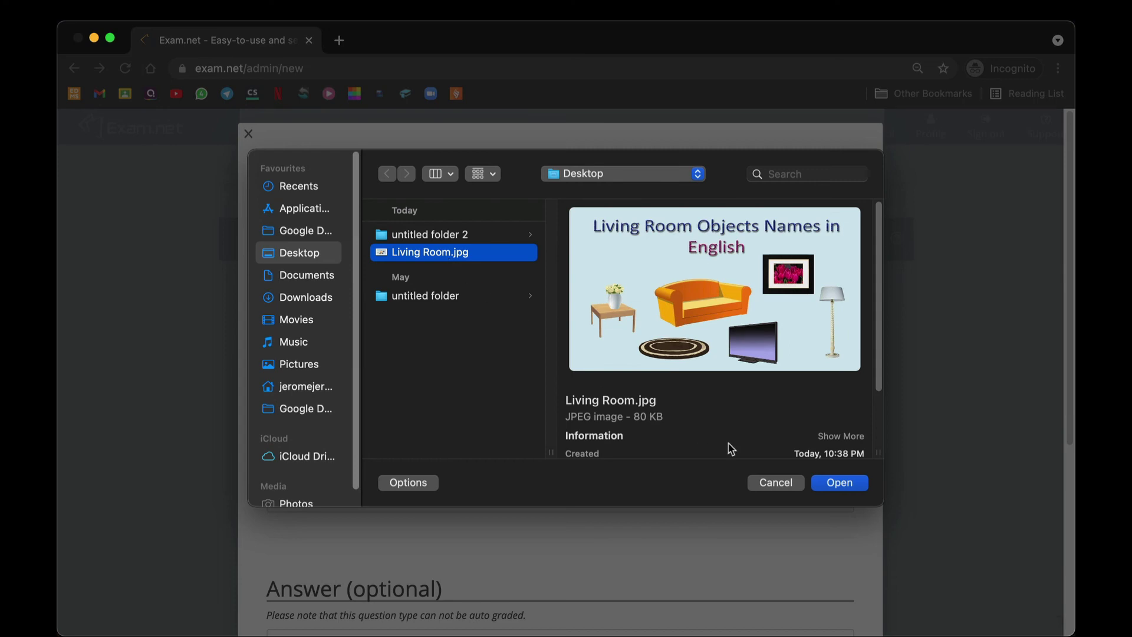
click(838, 483)
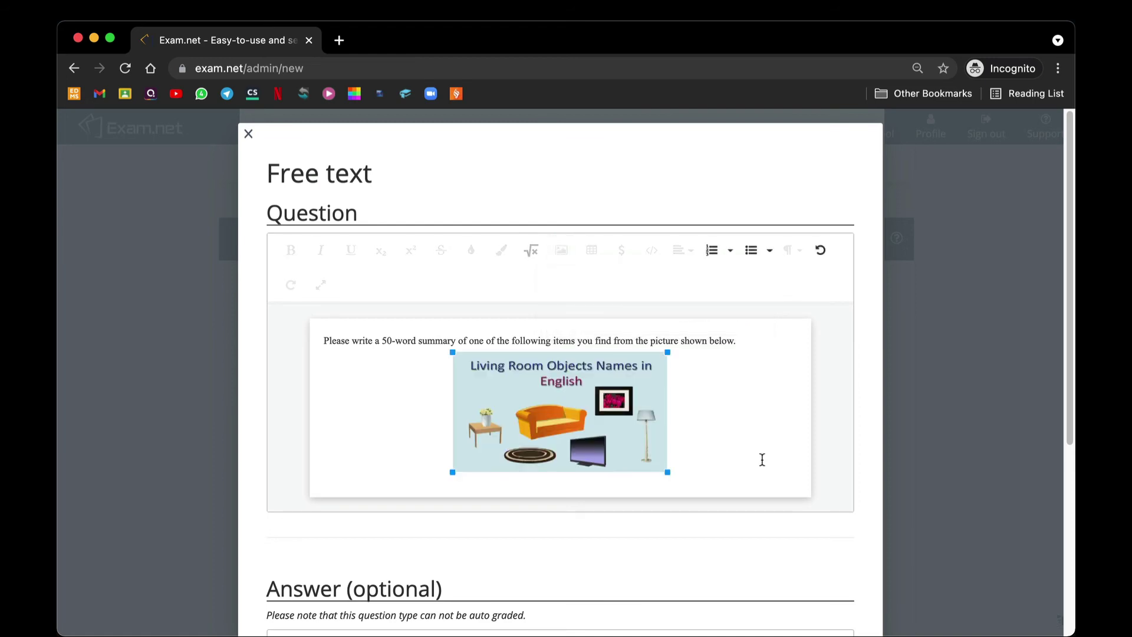
click(759, 450)
click(638, 364)
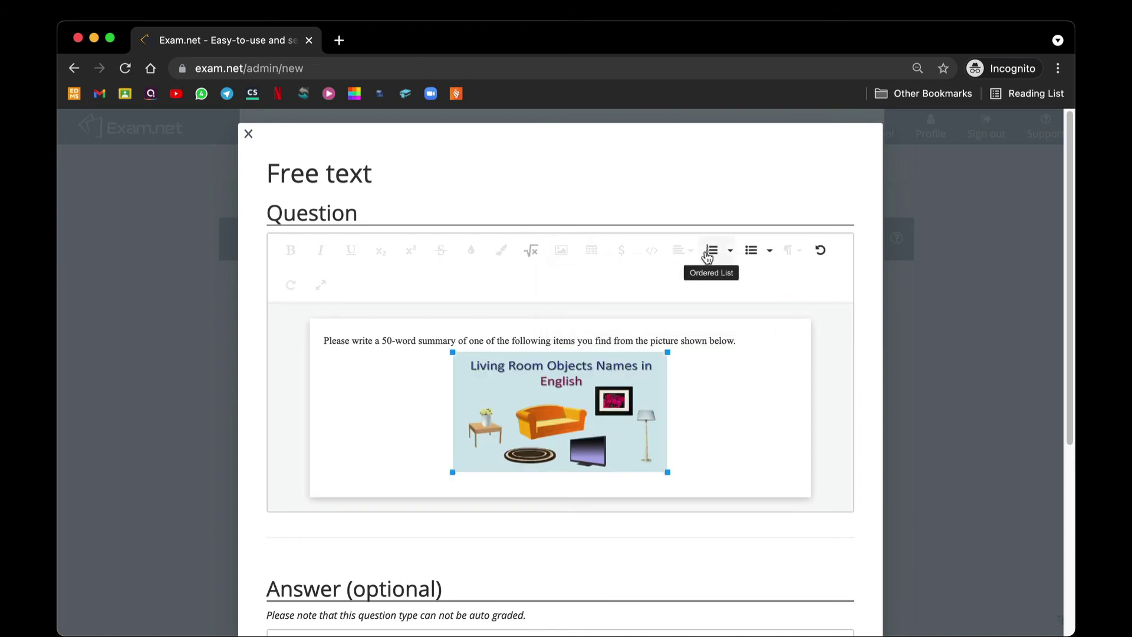
click(678, 457)
scroll(740, 458, down, 2)
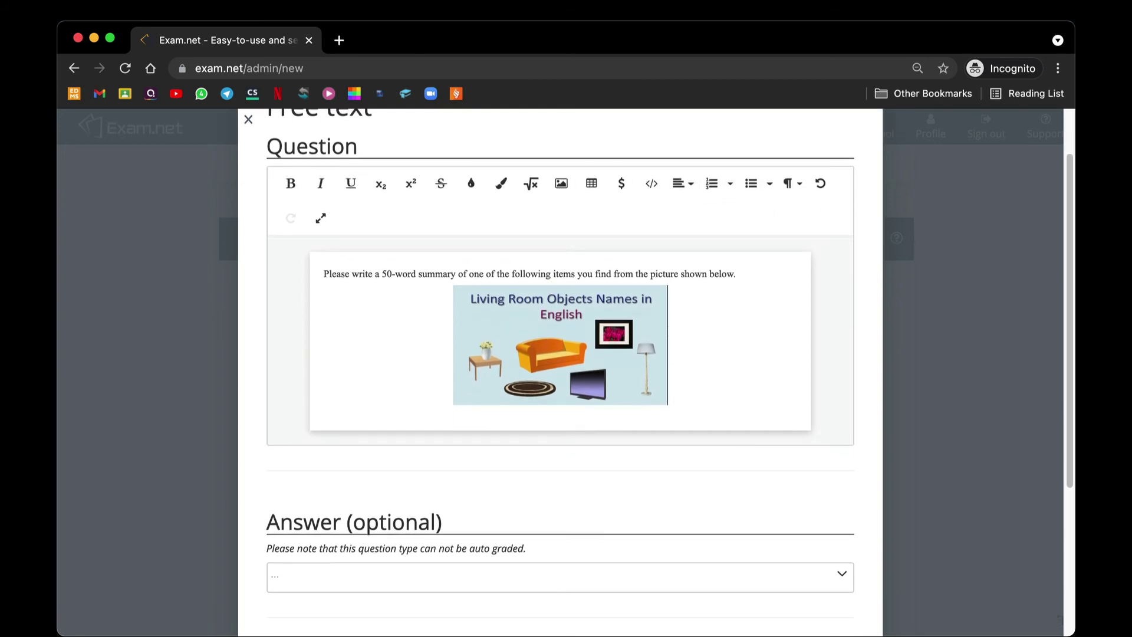
Centre the question sentence above the living room picture and enlarge the picture slightly
drag(746, 273, 326, 274)
click(681, 183)
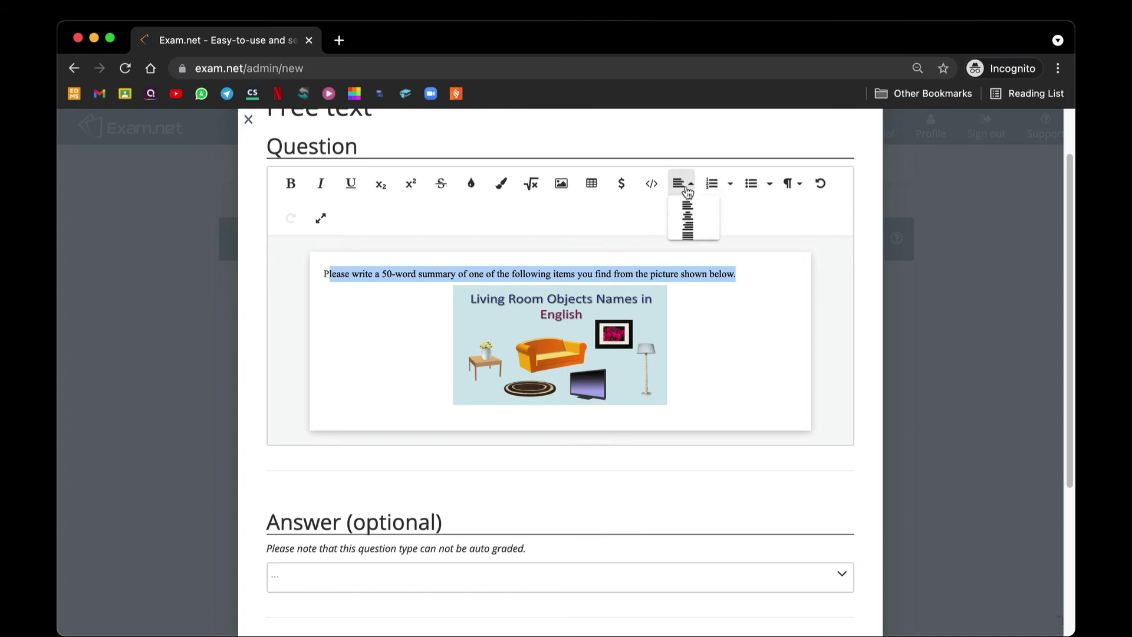
click(693, 217)
click(727, 384)
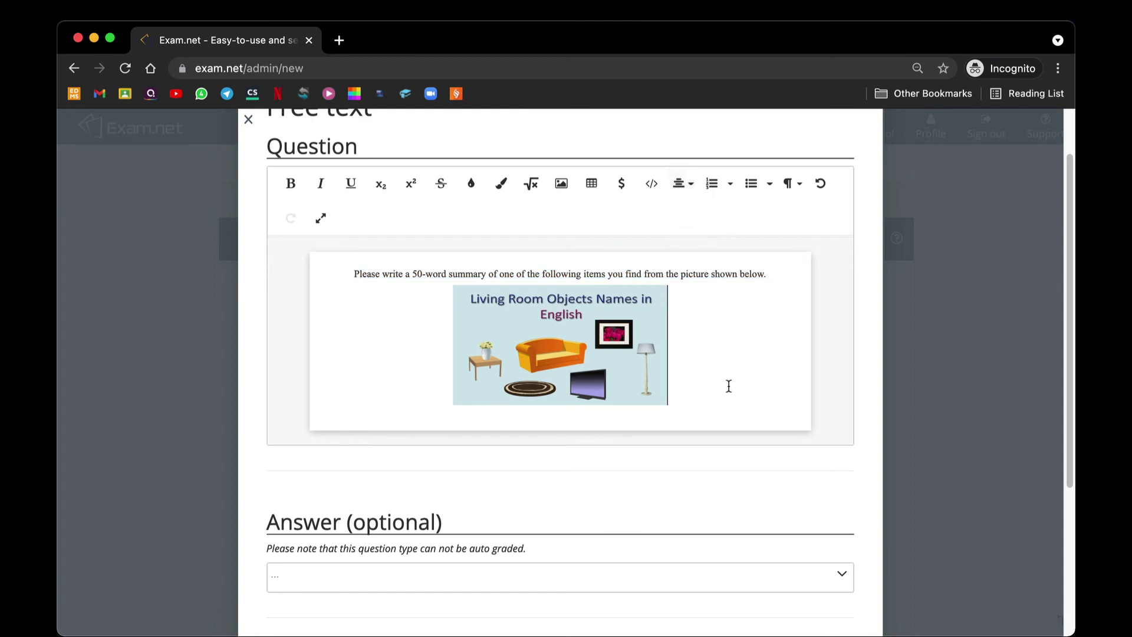
click(628, 377)
drag(668, 406, 688, 415)
click(688, 415)
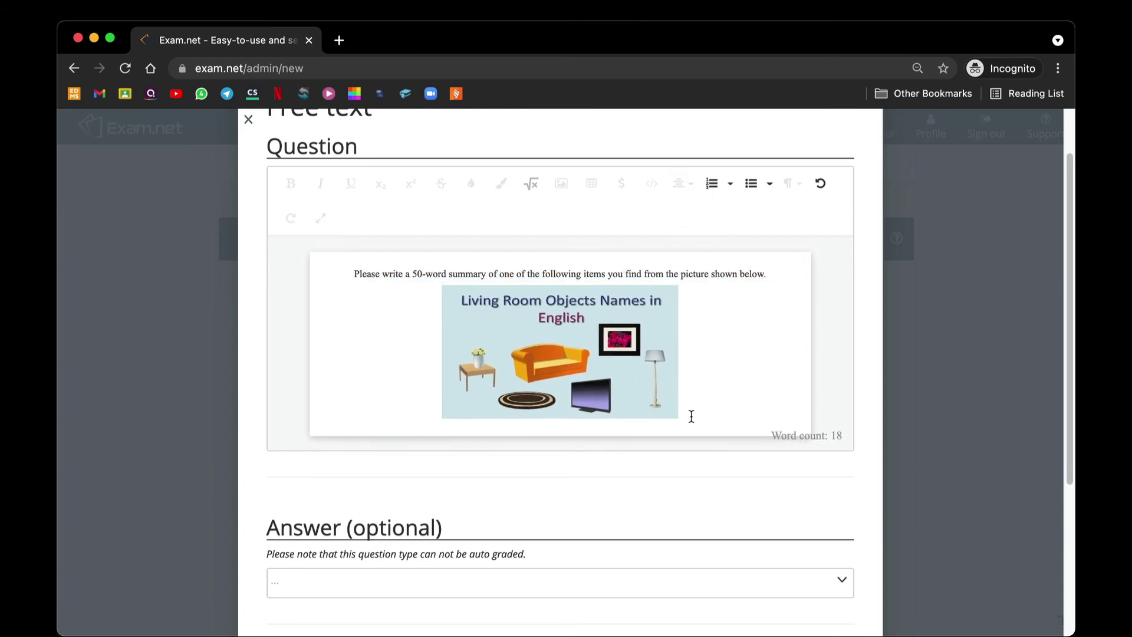
Set the correct answer's grading instruction to 10 points and save the free text question
scroll(731, 391, down, 4)
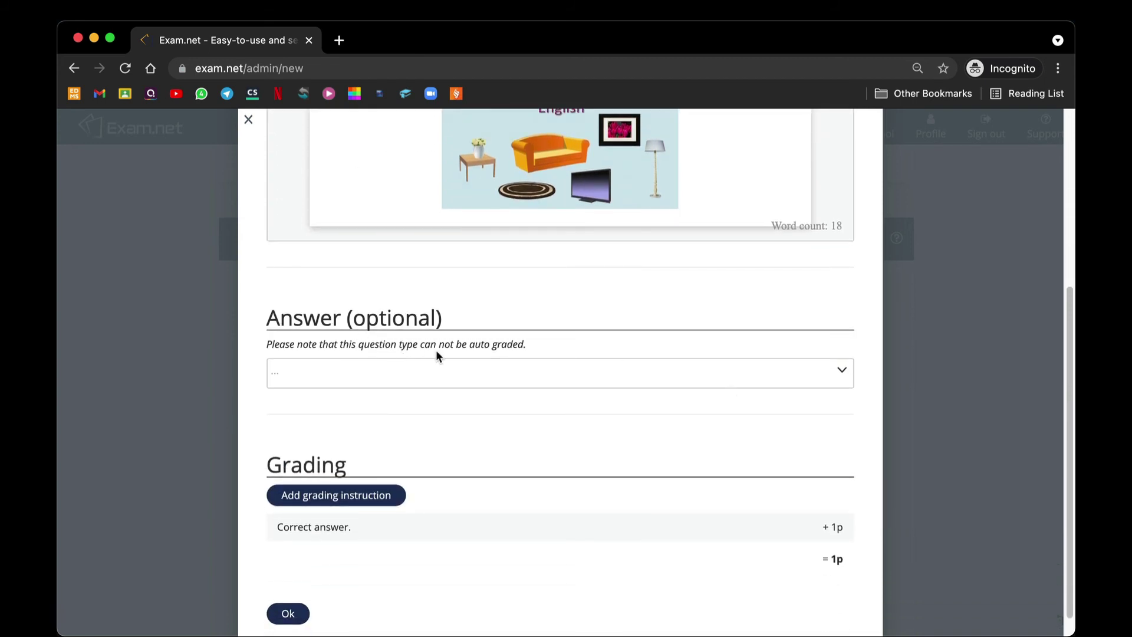
scroll(505, 348, up, 2)
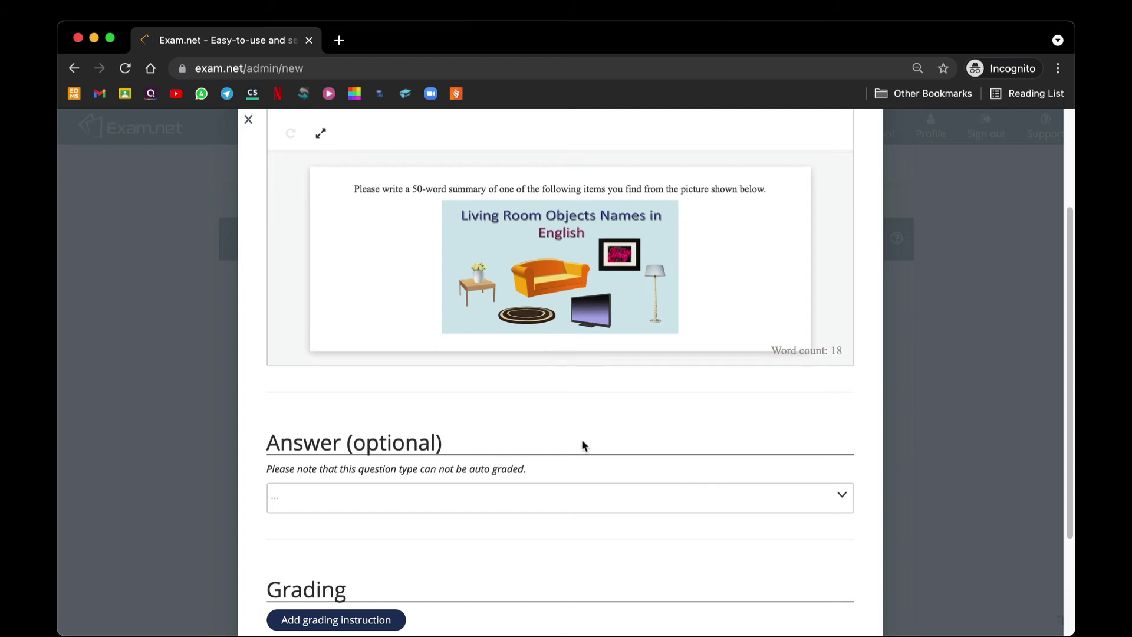
scroll(582, 442, down, 1)
scroll(582, 439, down, 3)
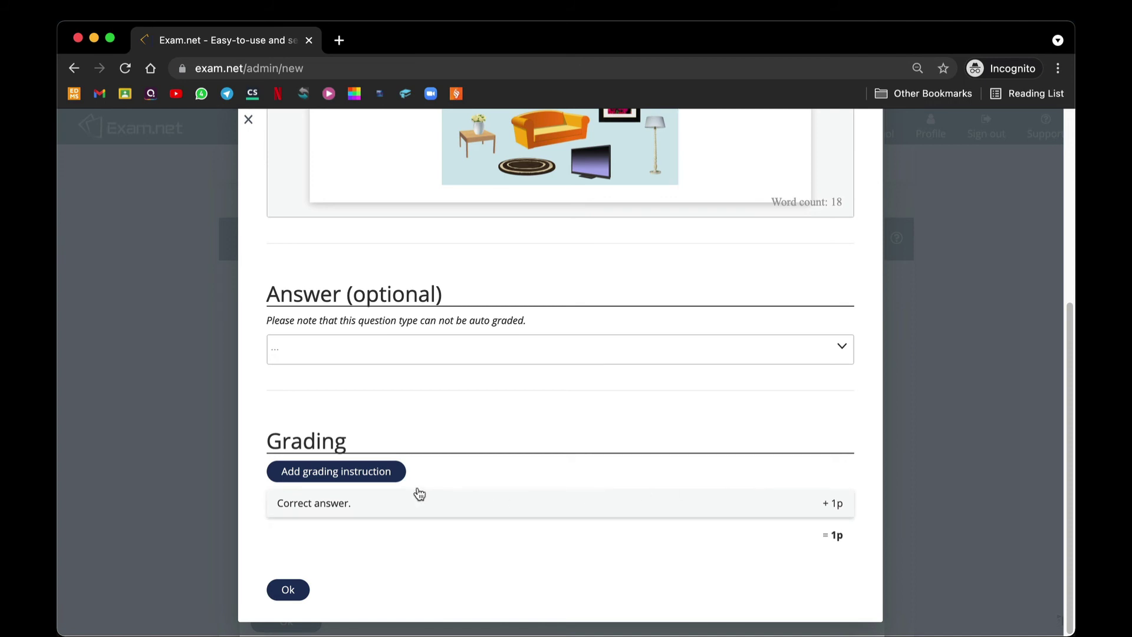
click(377, 474)
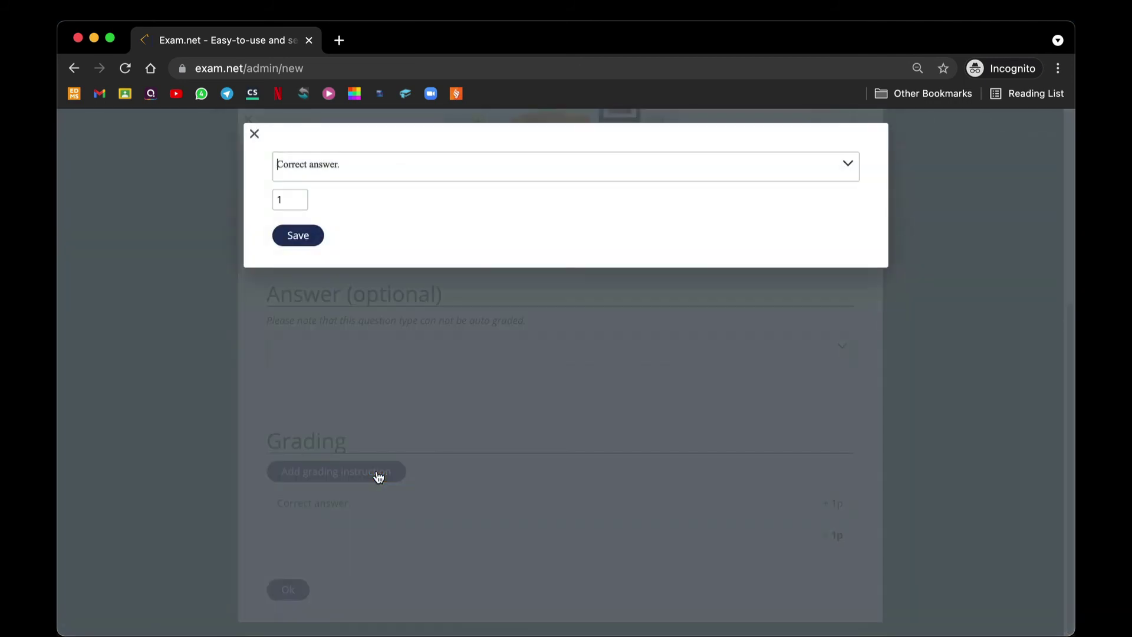
click(293, 198)
key(BackSpace)
text(10)
click(306, 238)
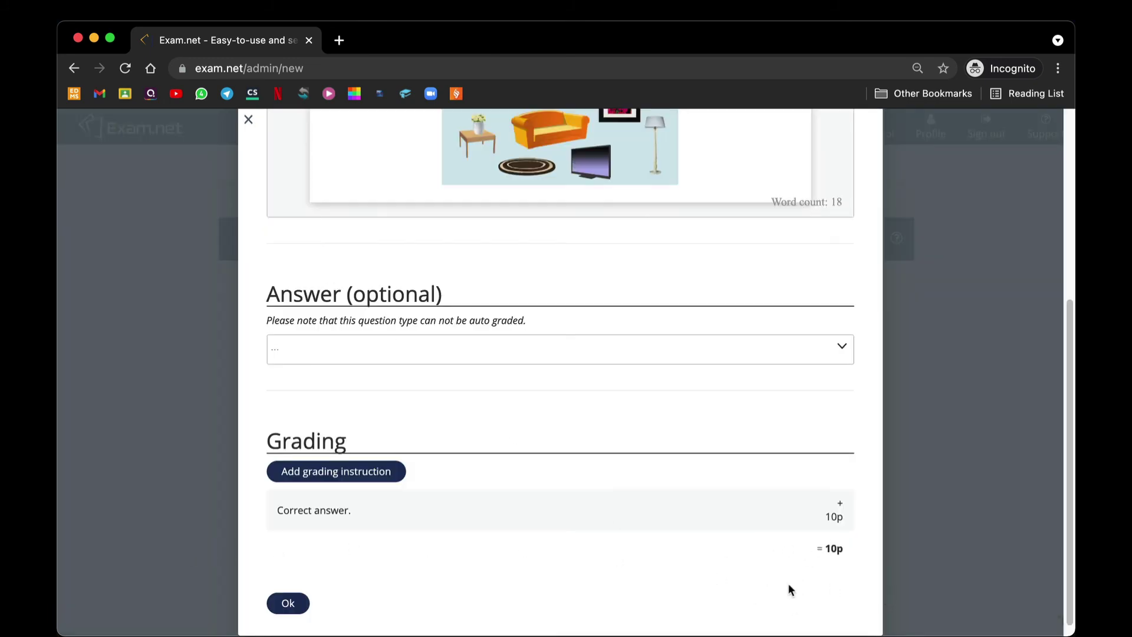
scroll(698, 304, up, 3)
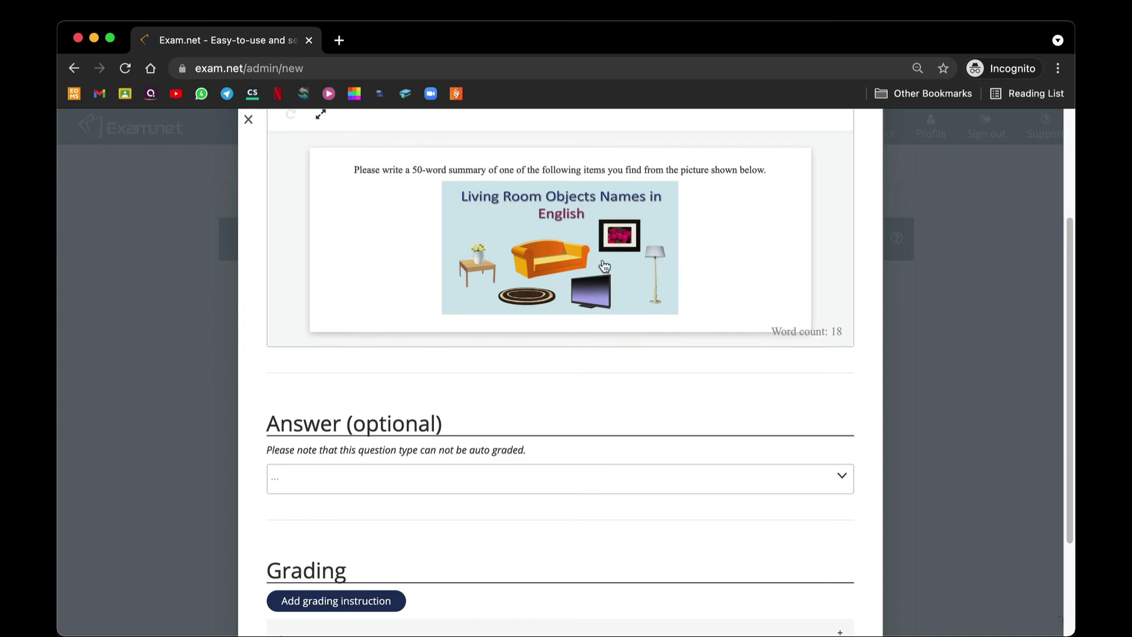
scroll(599, 279, down, 3)
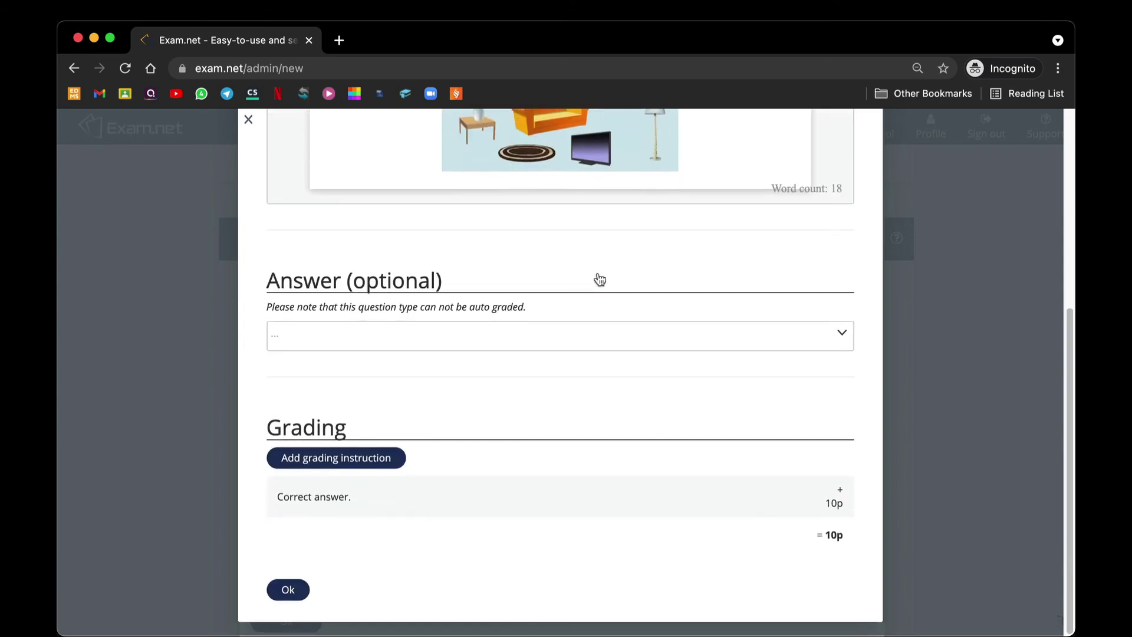
click(289, 589)
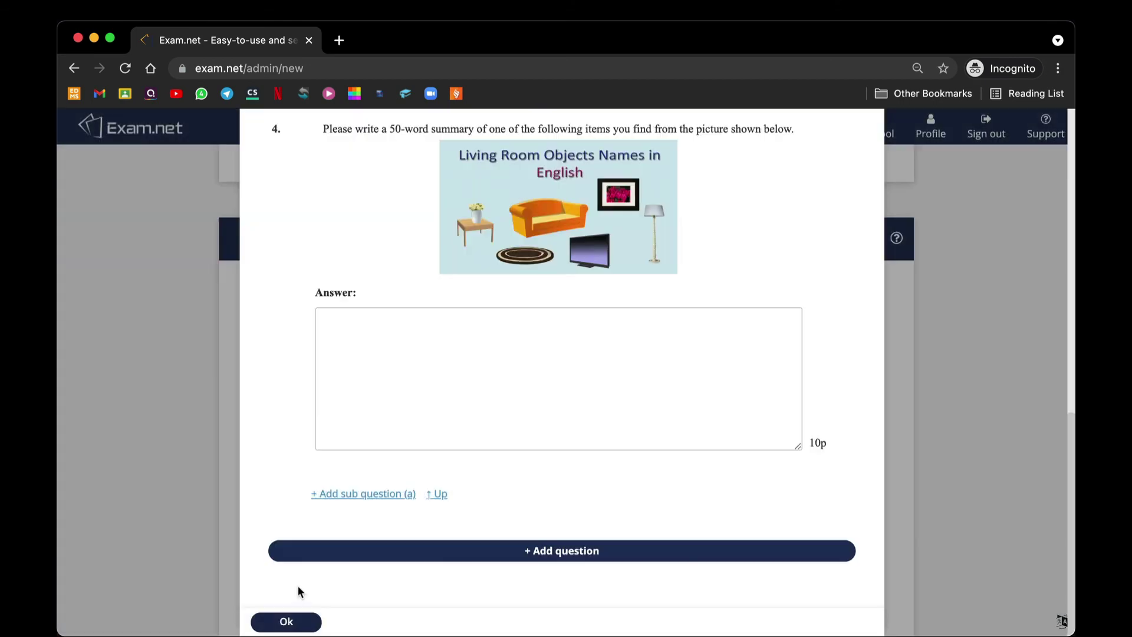
Preview the exam and answer question 4 with "A sofa is yellow colour. It was bought back in 2010."
scroll(543, 257, up, 15)
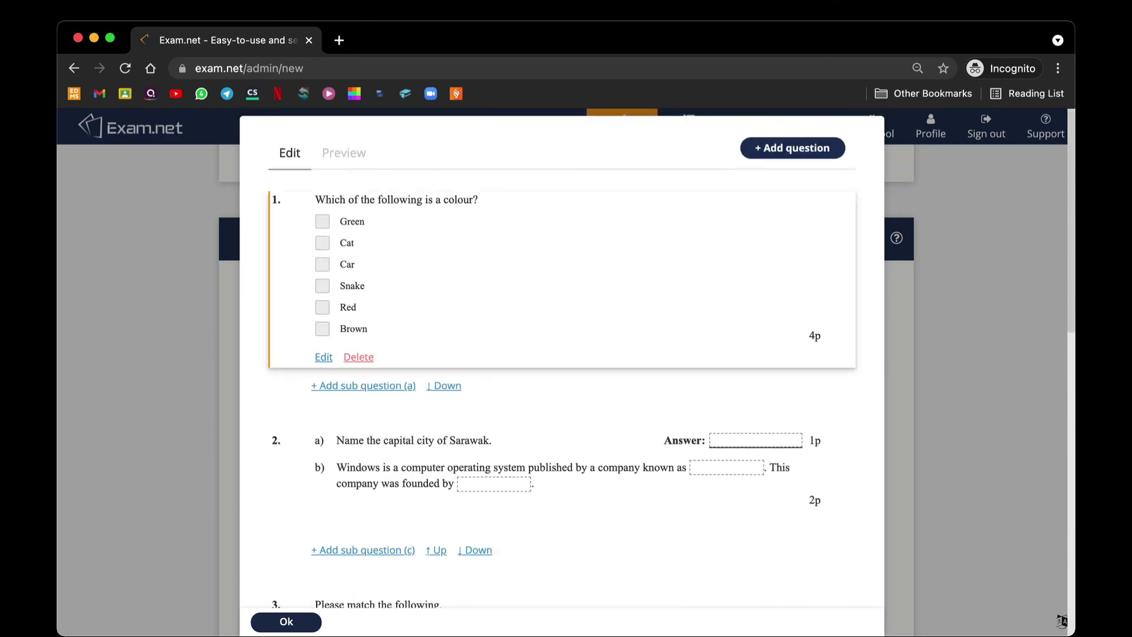
click(365, 156)
scroll(575, 327, down, 12)
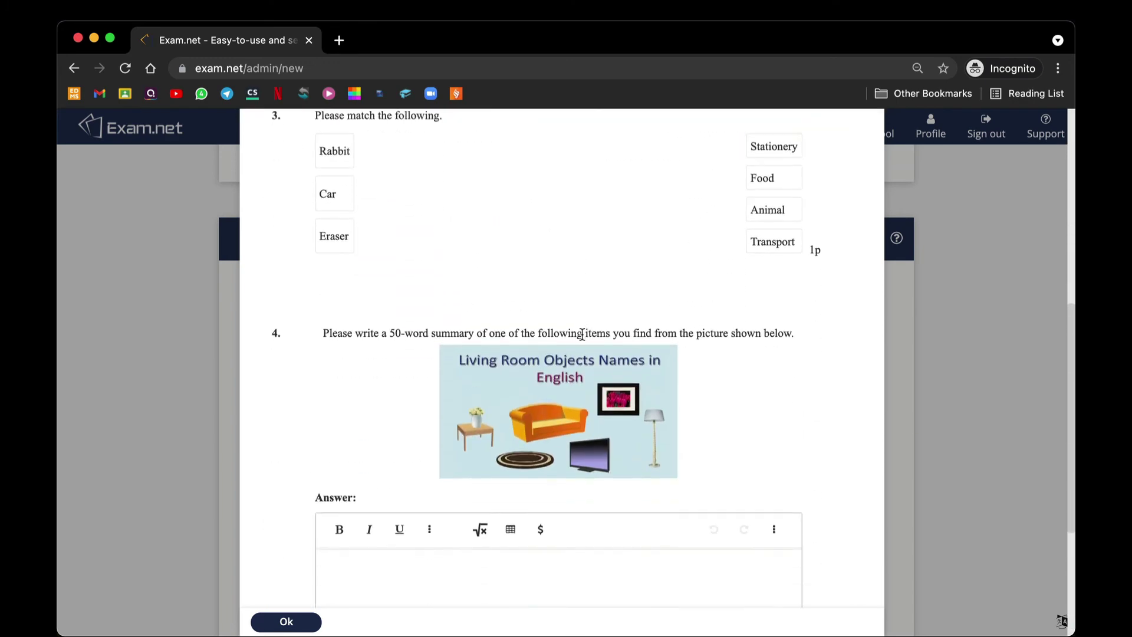
scroll(582, 334, up, 2)
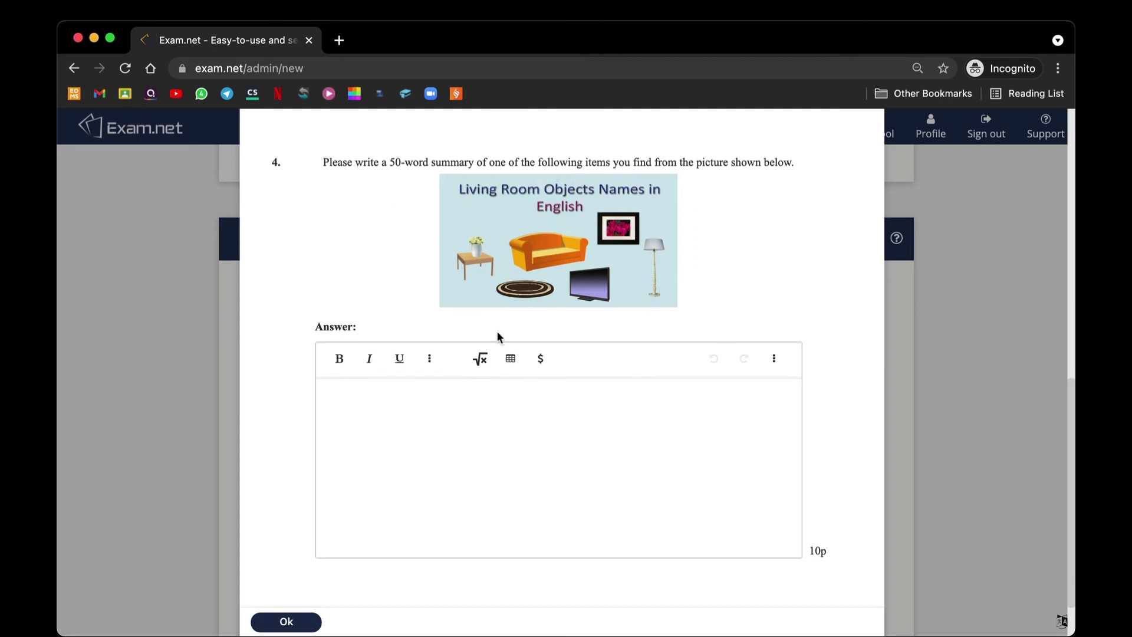
click(394, 438)
text(A sofa is yellow )
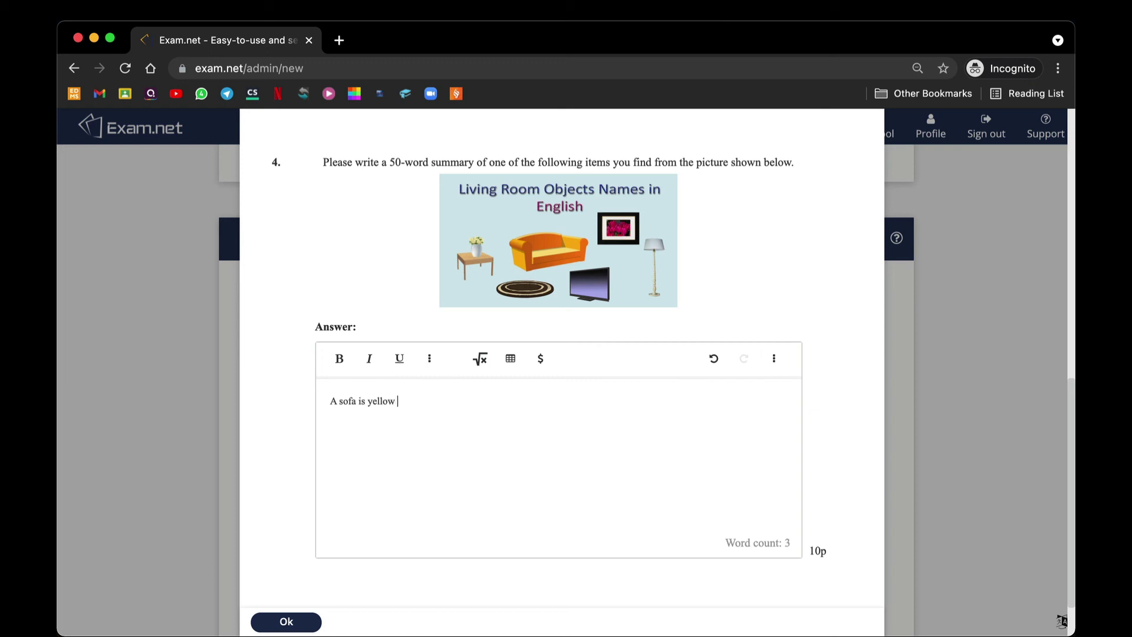
text(colour. It was bought back in 2010.)
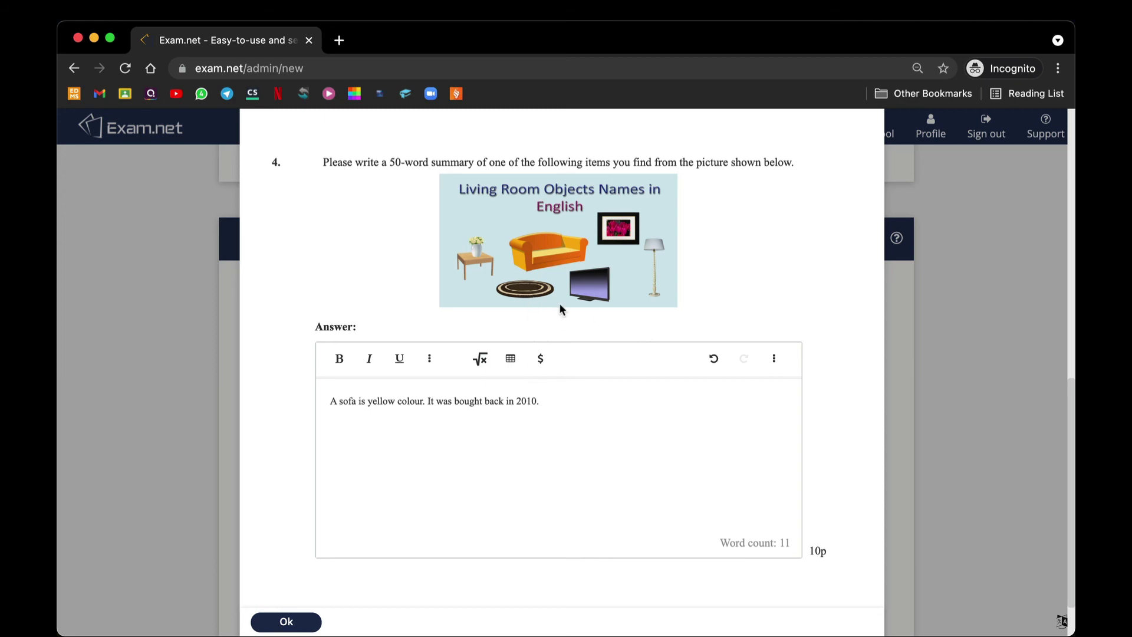
Leave the exam preview and return to editing the questions at the living room question
scroll(559, 303, up, 1)
scroll(398, 354, up, 15)
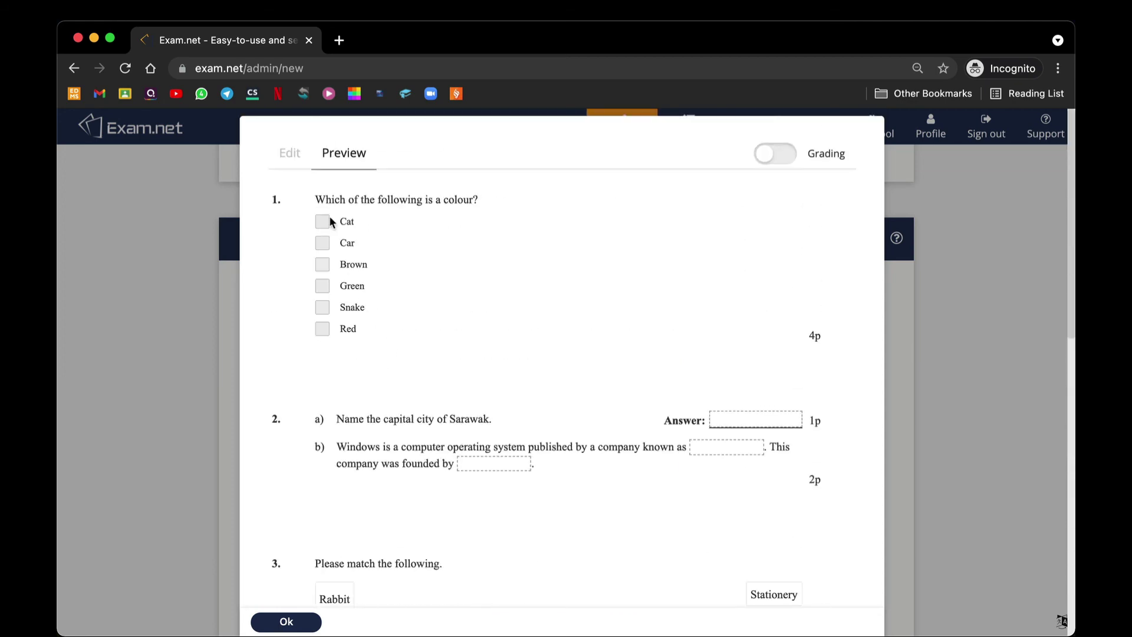
click(289, 164)
scroll(474, 363, down, 10)
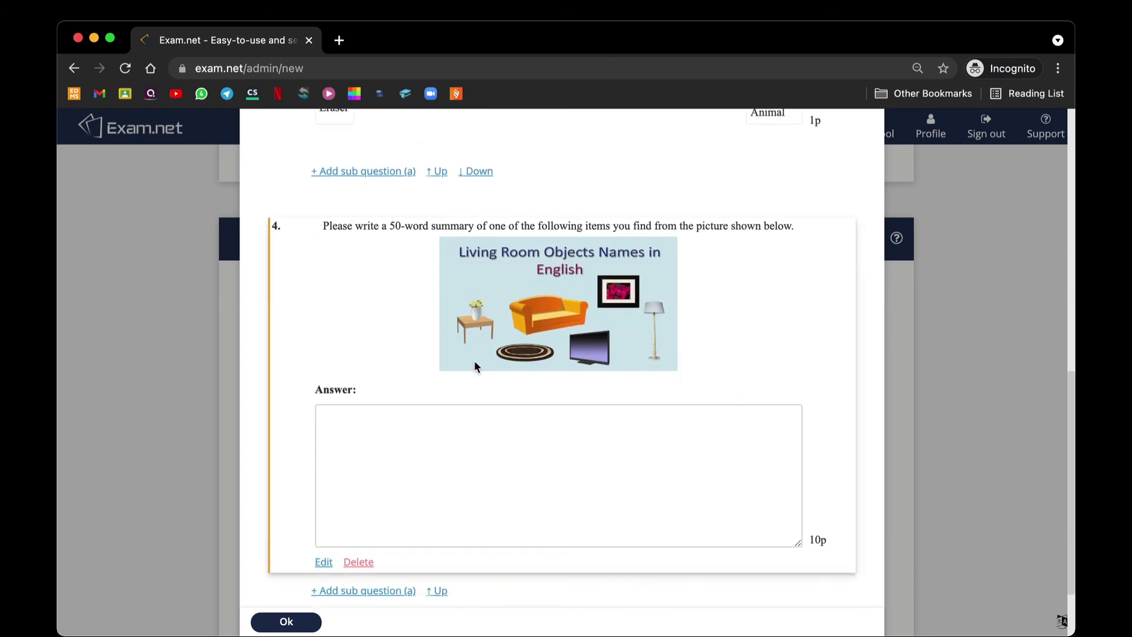
scroll(475, 363, down, 1)
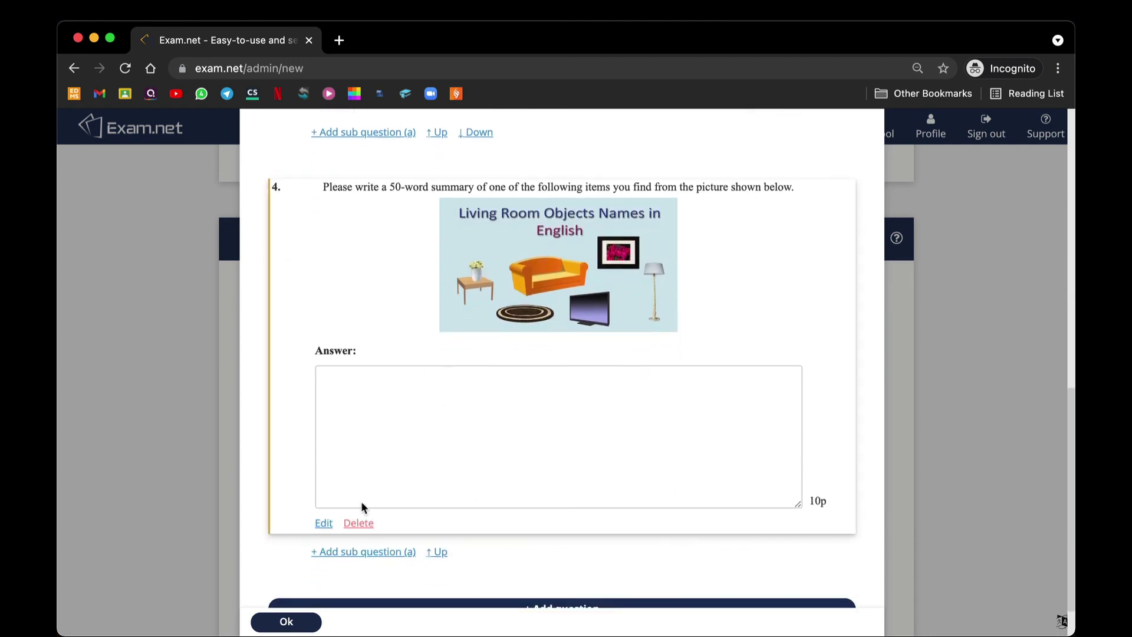
Open question 4 for editing, expand its optional answer field, and save the question with that answer left blank
click(324, 524)
scroll(535, 412, down, 5)
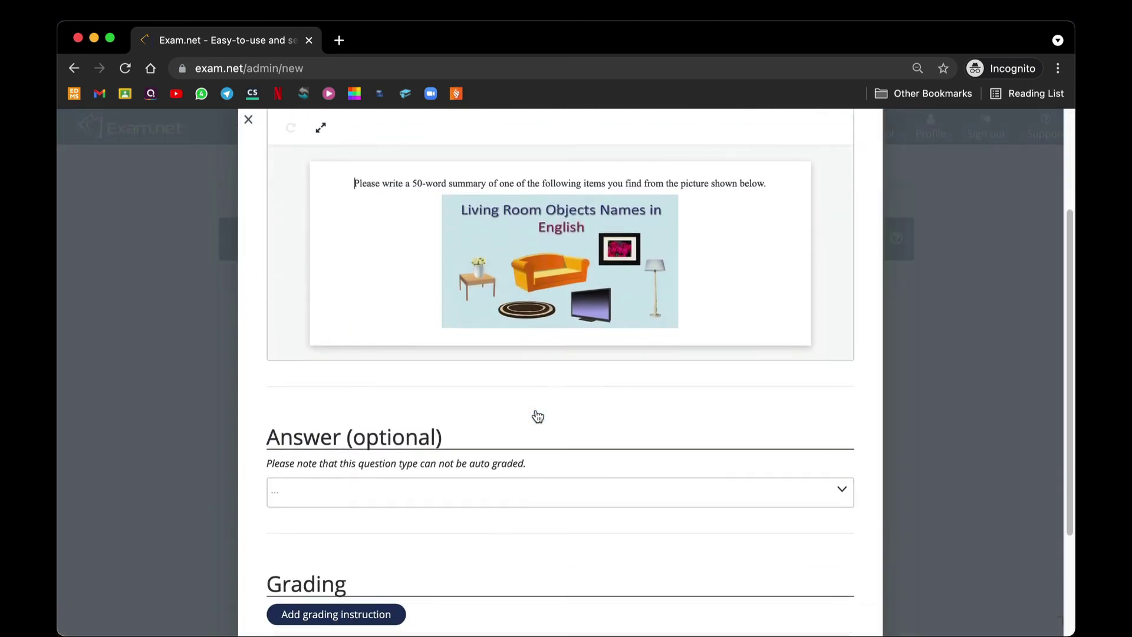
scroll(536, 413, up, 3)
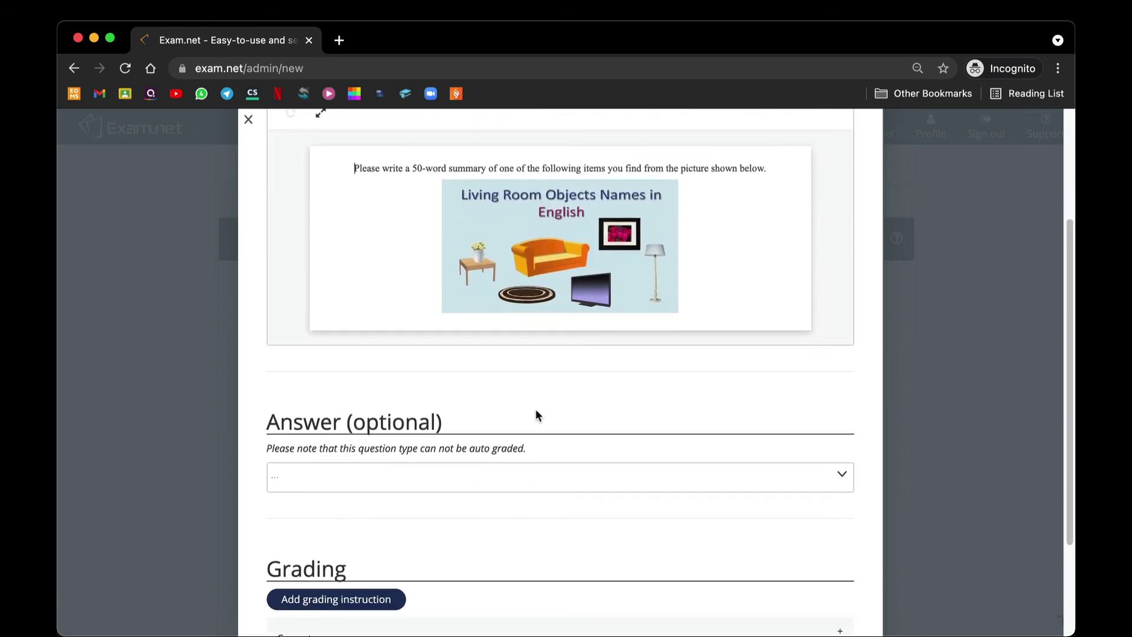
click(788, 476)
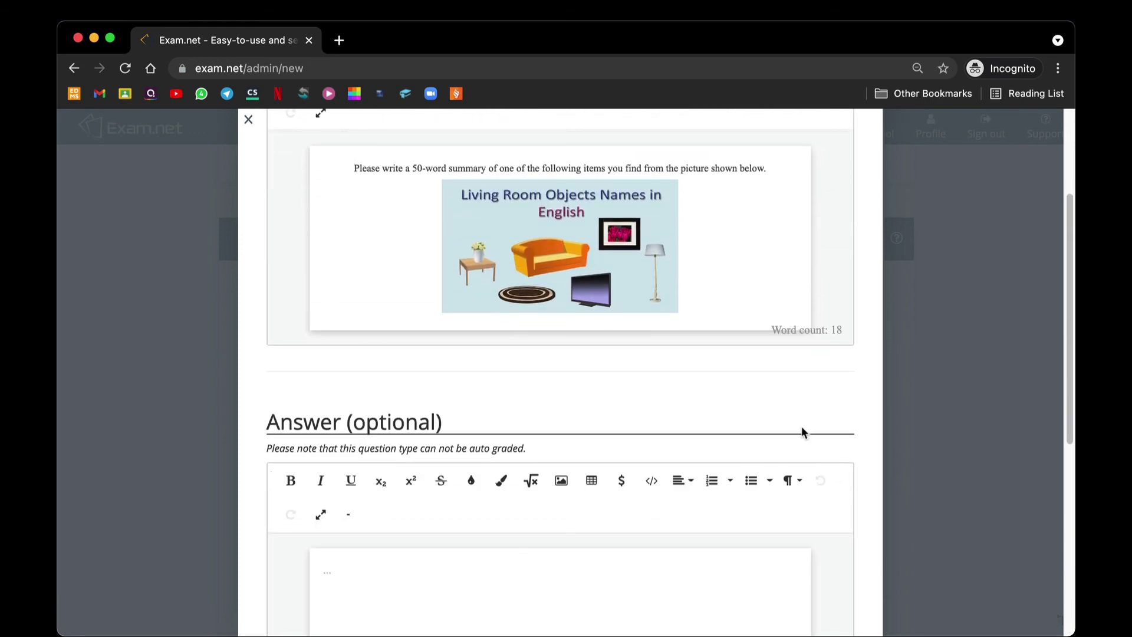
scroll(678, 429, down, 5)
scroll(678, 434, up, 8)
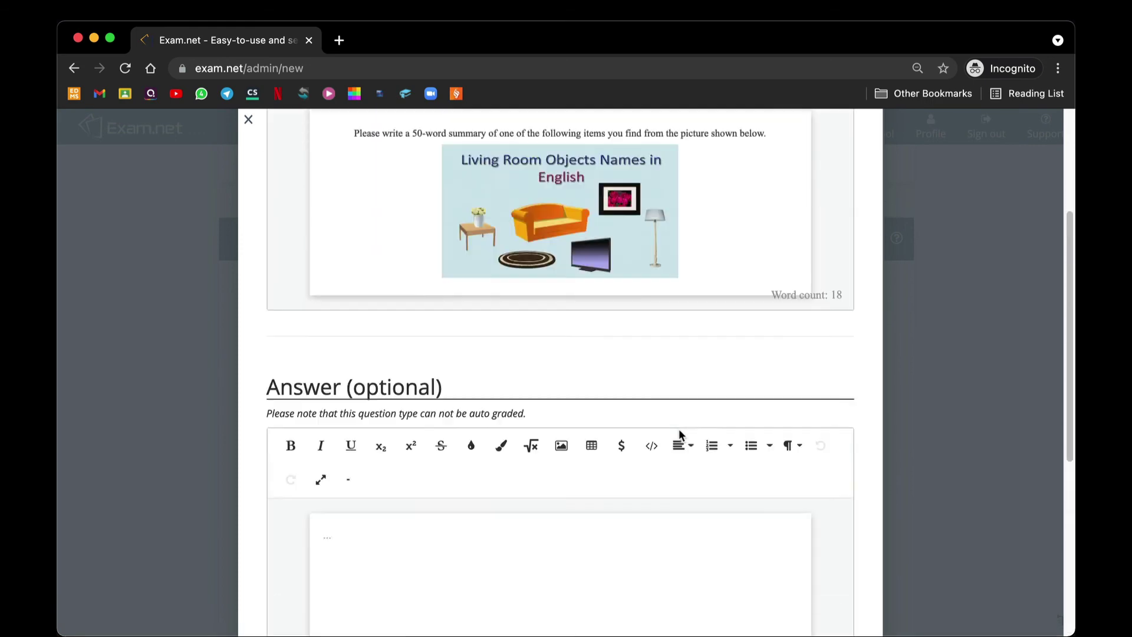
scroll(681, 436, down, 10)
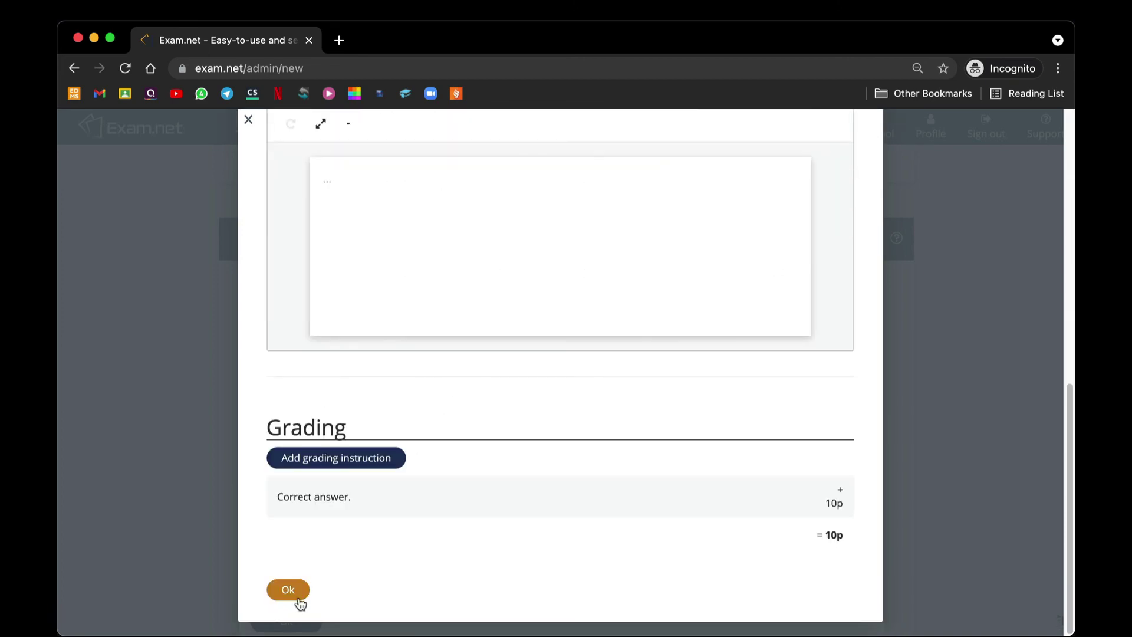
click(296, 600)
Review the full list of exam questions and close the question editor, keeping the questions
scroll(483, 437, up, 15)
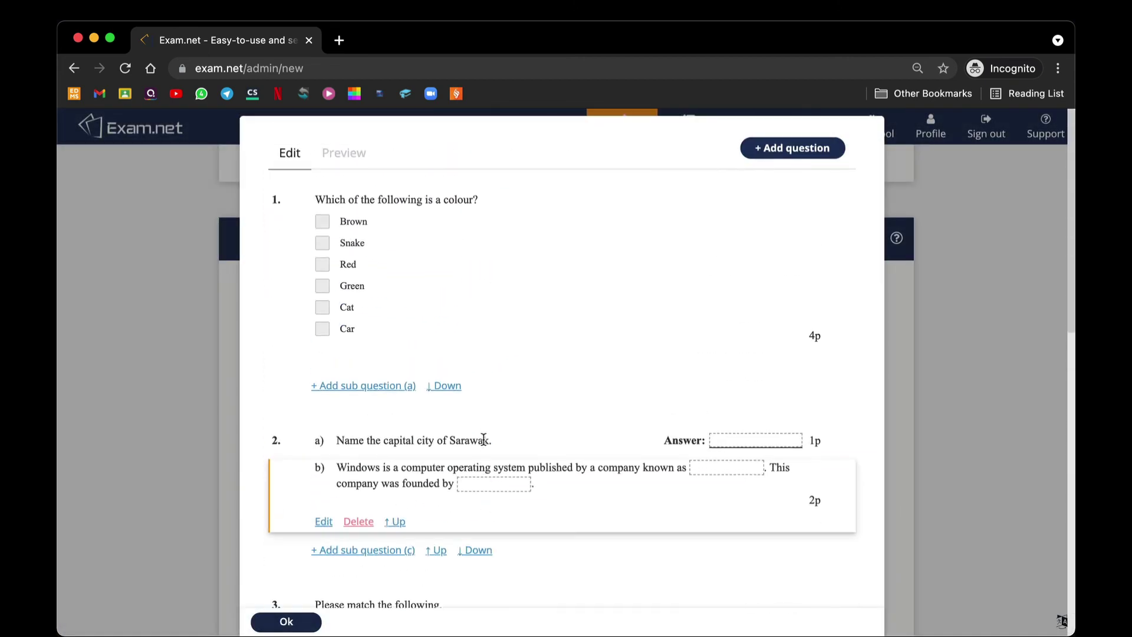
scroll(483, 271, down, 15)
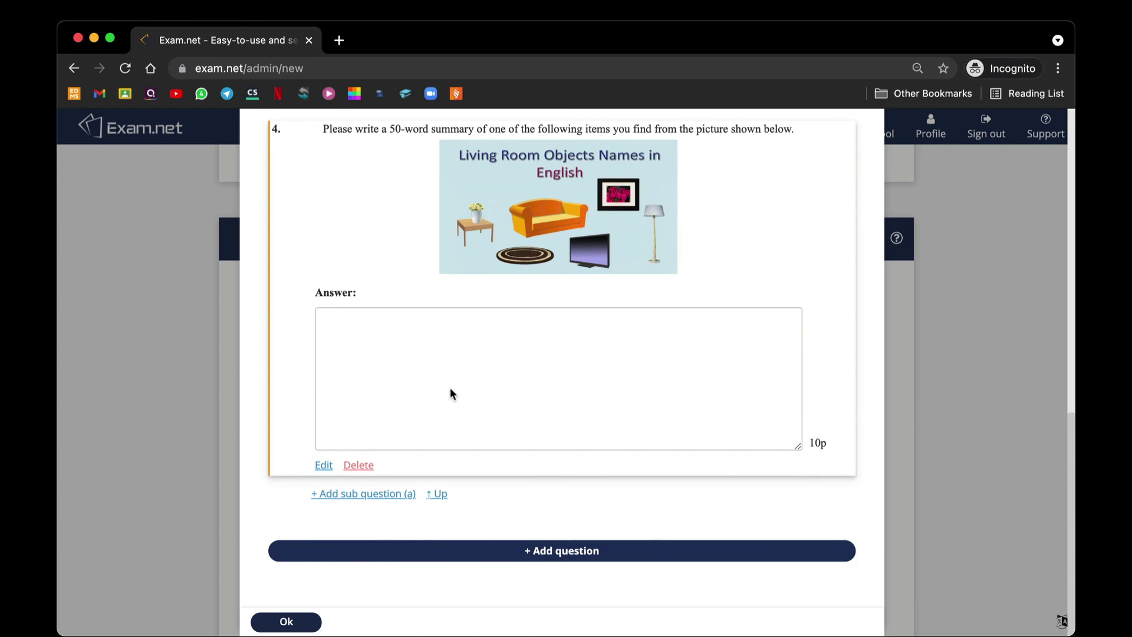
click(306, 626)
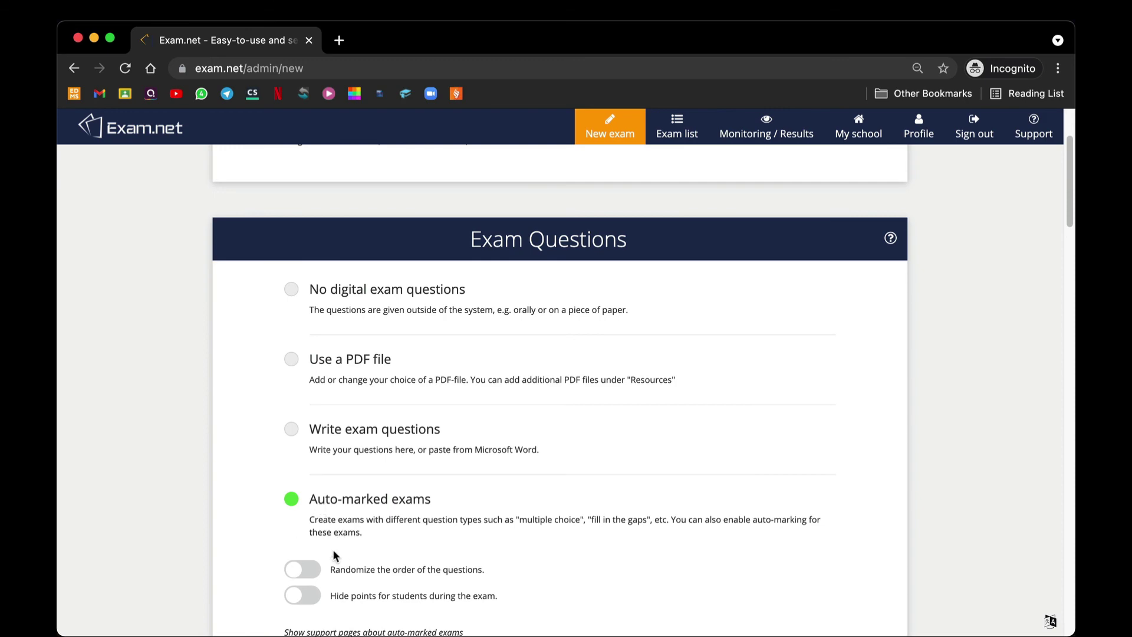
Reopen the auto-marked exam questions, look at the available types for a new question, and close without adding one
click(329, 499)
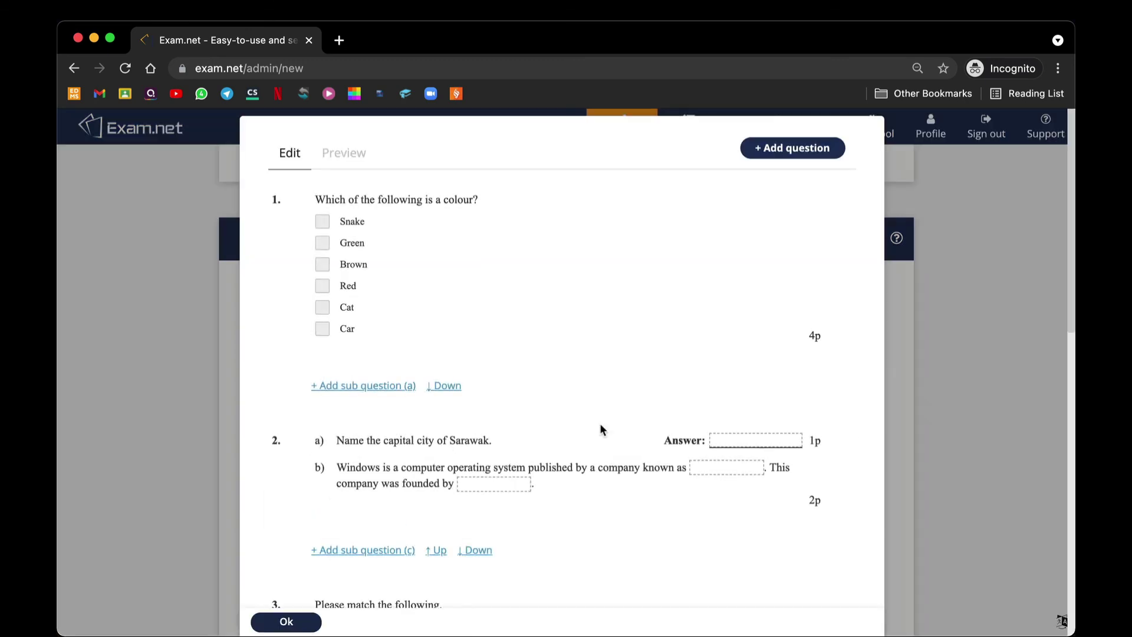
scroll(506, 404, down, 15)
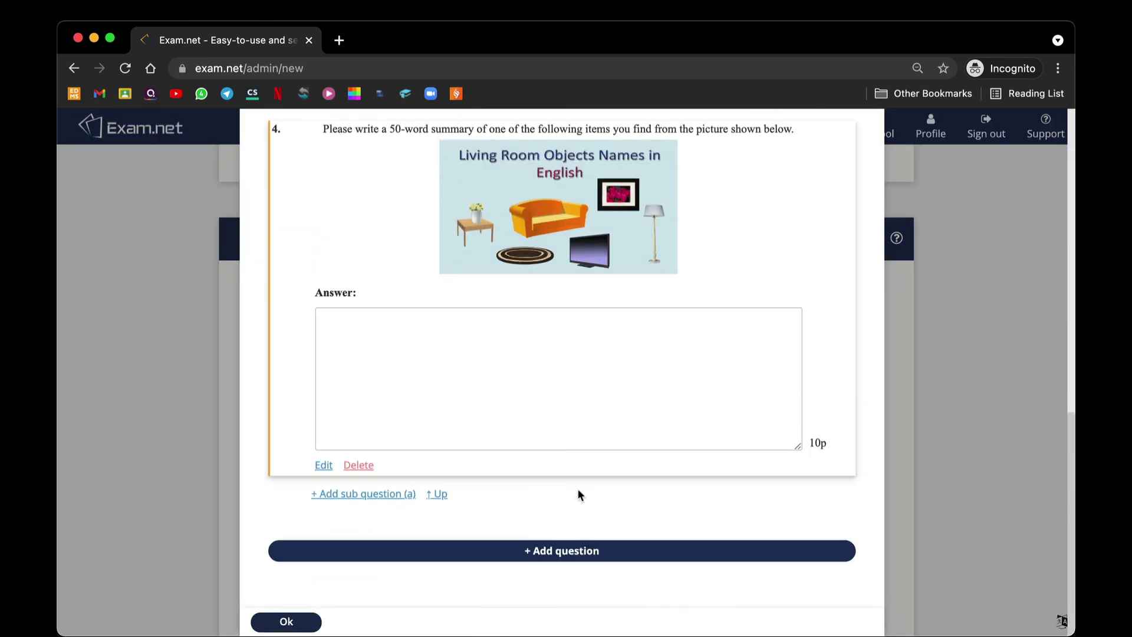
click(596, 551)
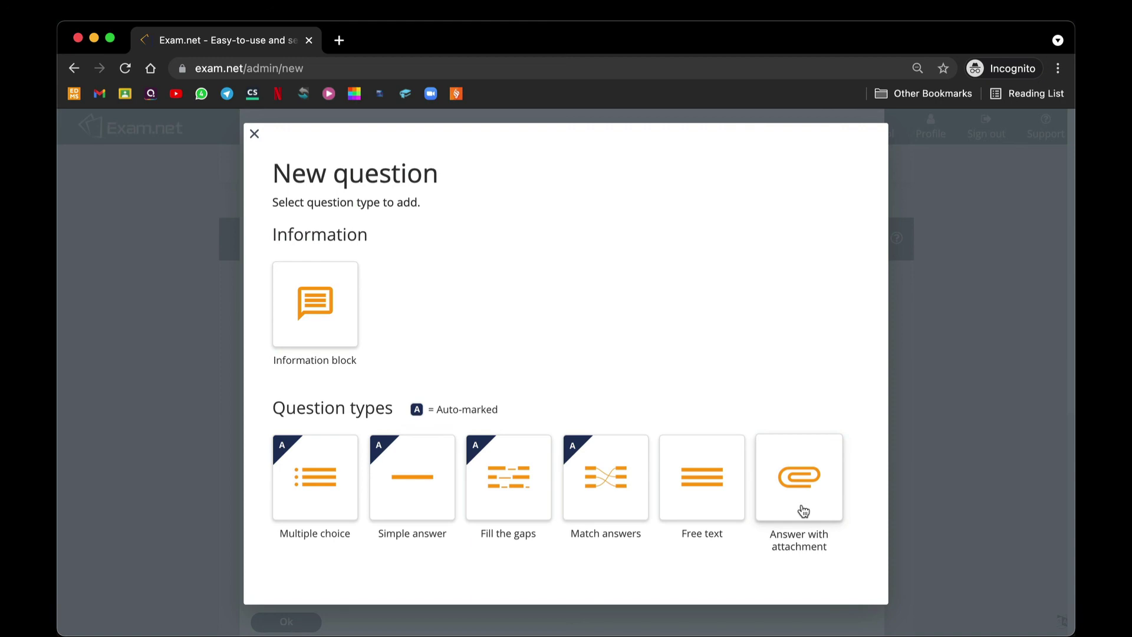
click(254, 133)
click(286, 621)
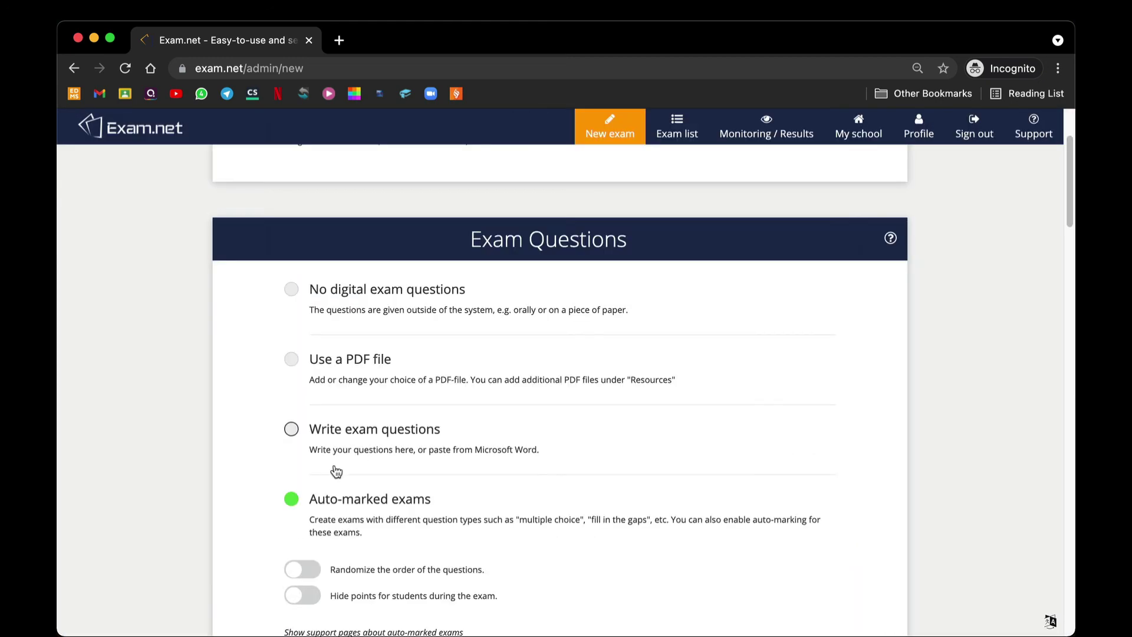
Review the student information settings and enable scanning handwritten work with a mobile phone in the student workspace
scroll(337, 470, down, 3)
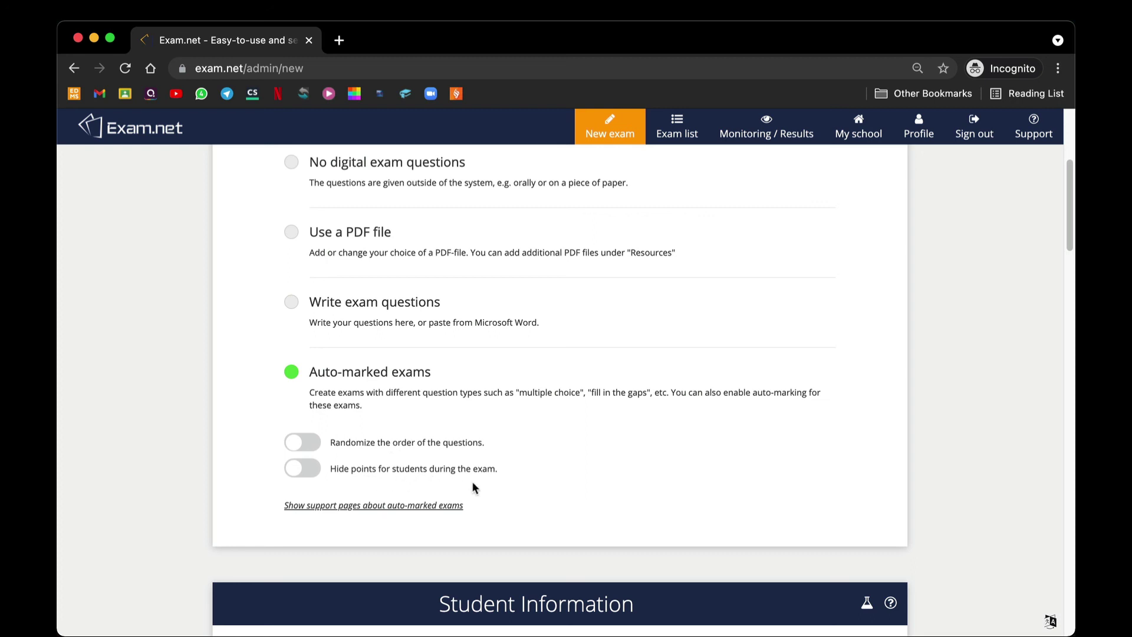
scroll(493, 486, down, 7)
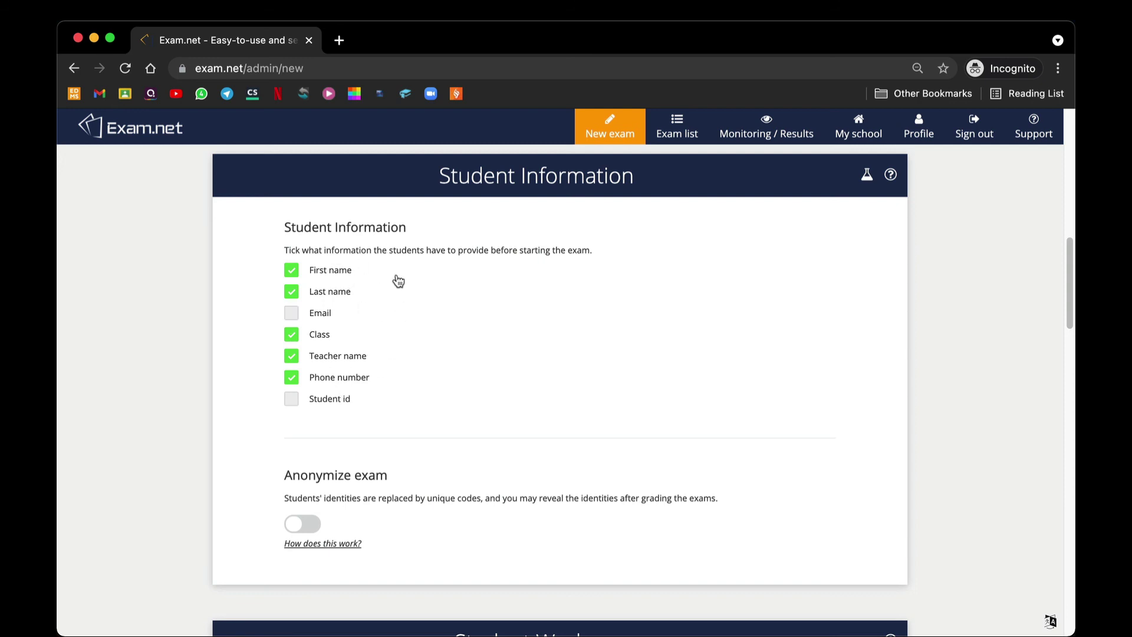
scroll(412, 400, down, 2)
scroll(412, 401, down, 2)
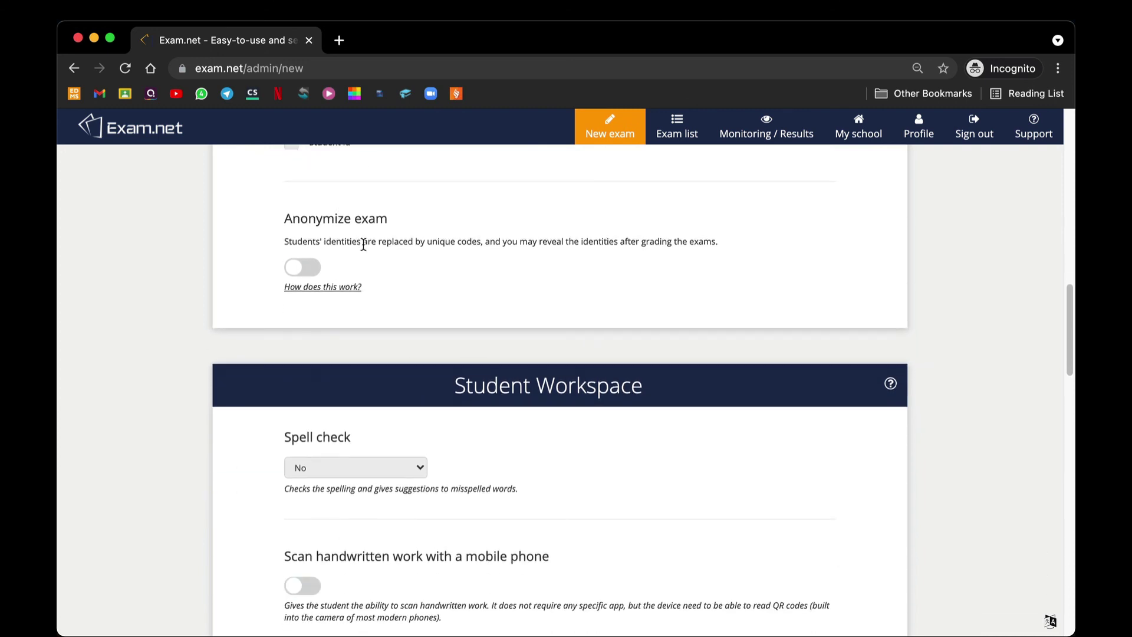
scroll(430, 450, down, 2)
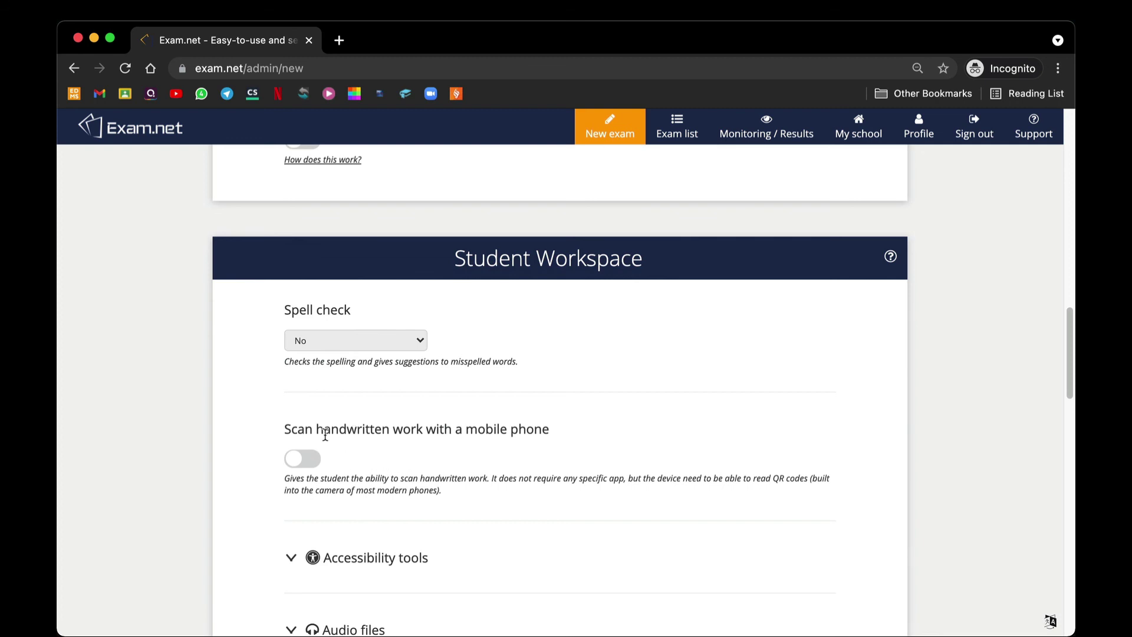
click(305, 460)
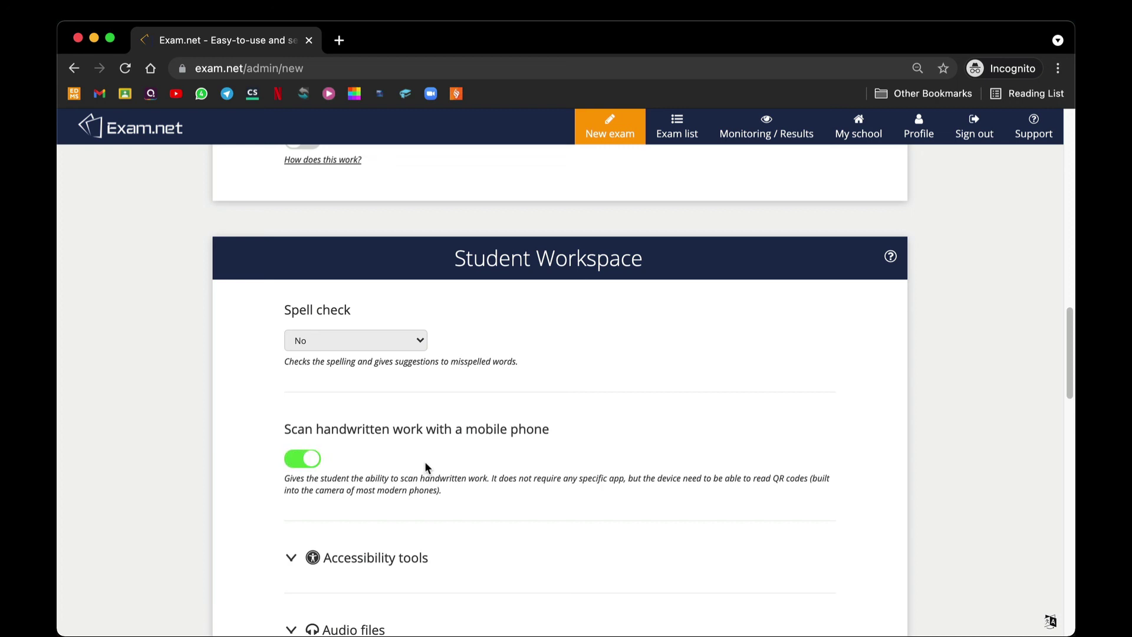
Try to create the exam with the Allow any browser security setting
scroll(425, 461, down, 10)
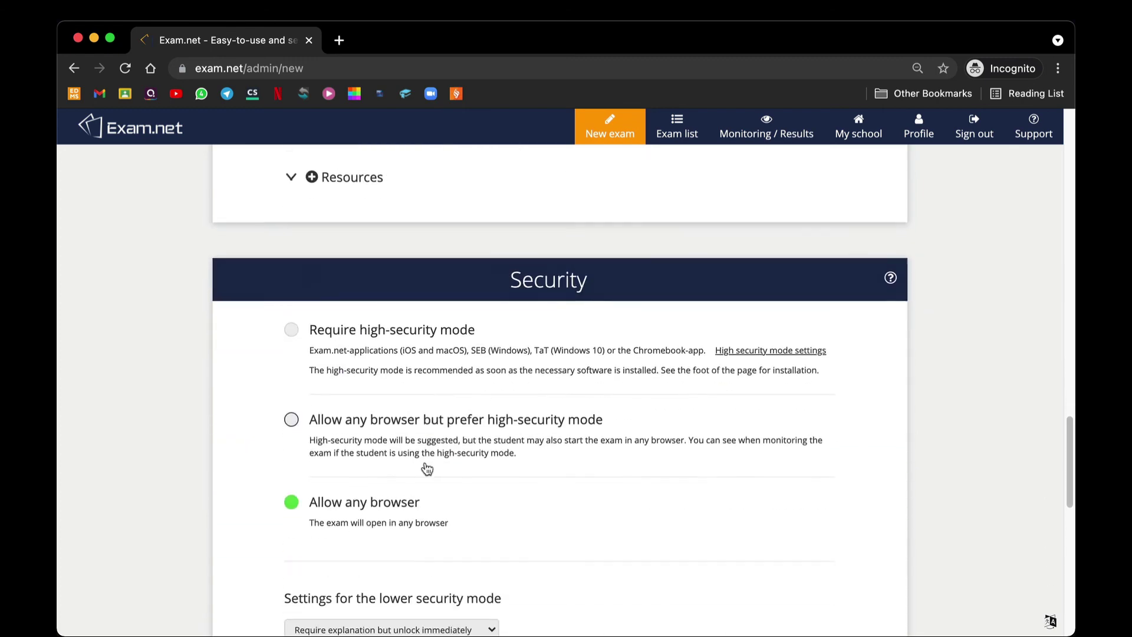
scroll(427, 469, down, 3)
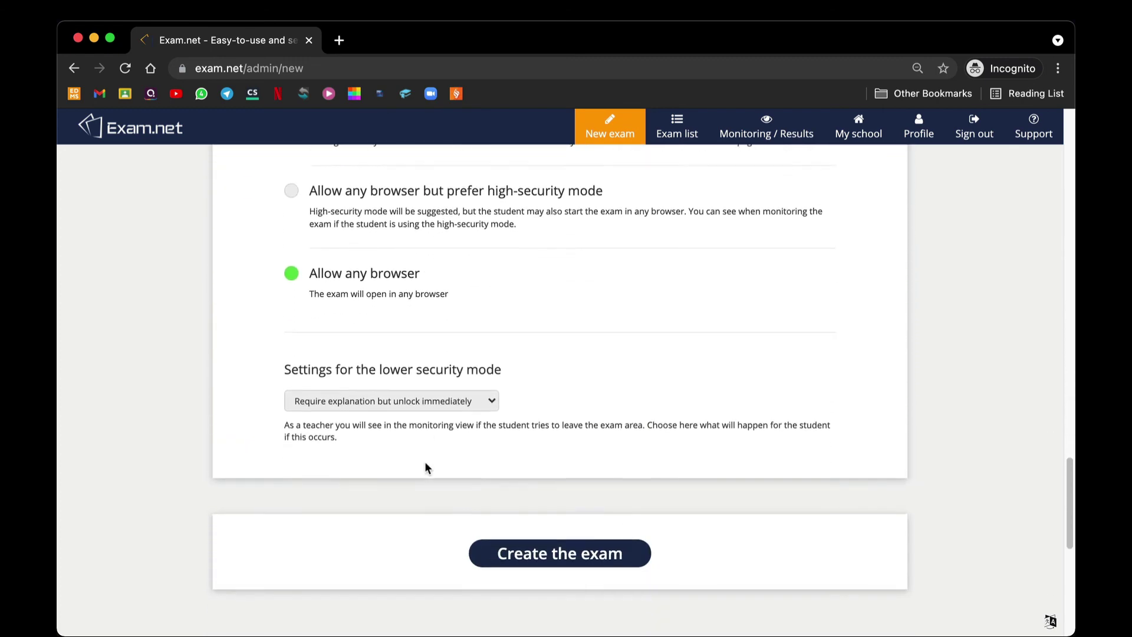
click(537, 551)
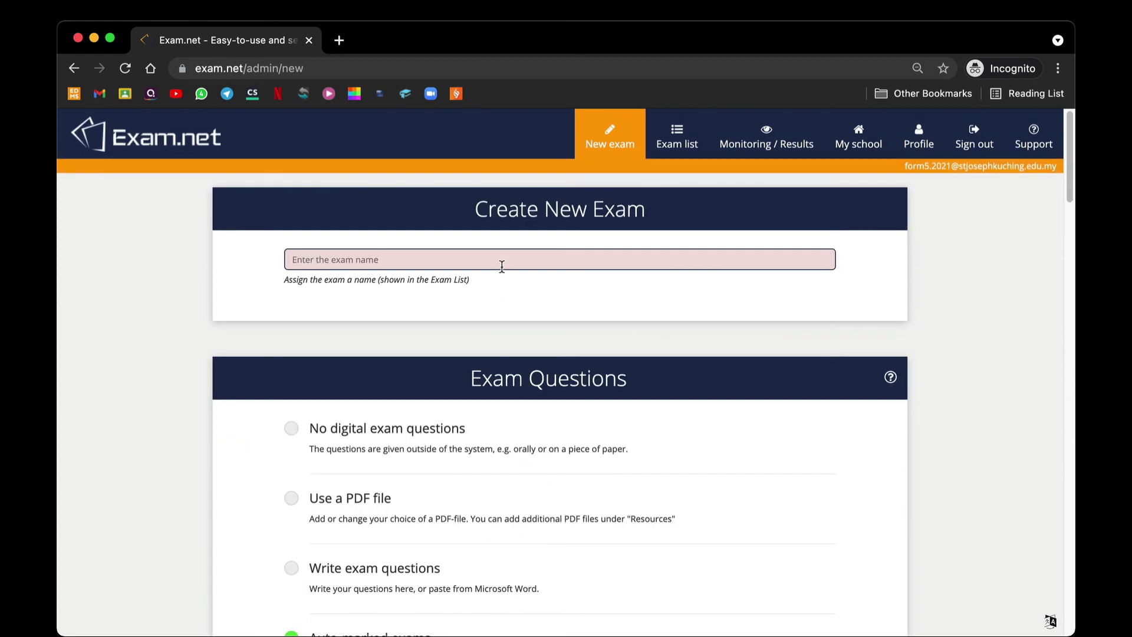
Name the exam "Auto-marked exams" and create it
scroll(503, 264, down, 1)
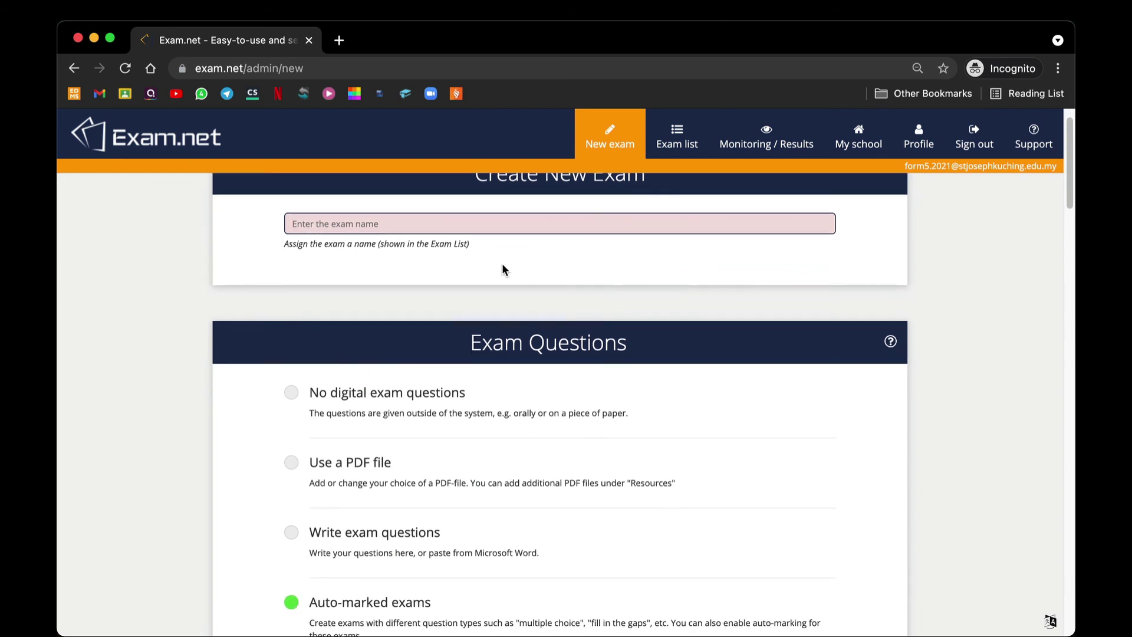
click(501, 224)
text(Au)
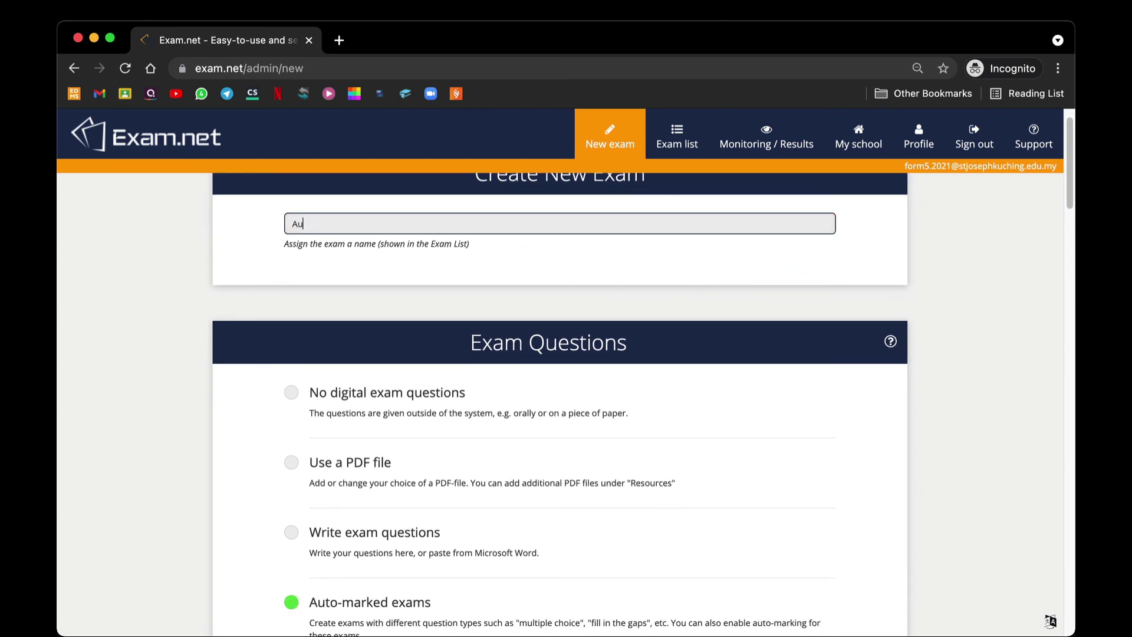
text(to-marked exams)
scroll(519, 413, down, 20)
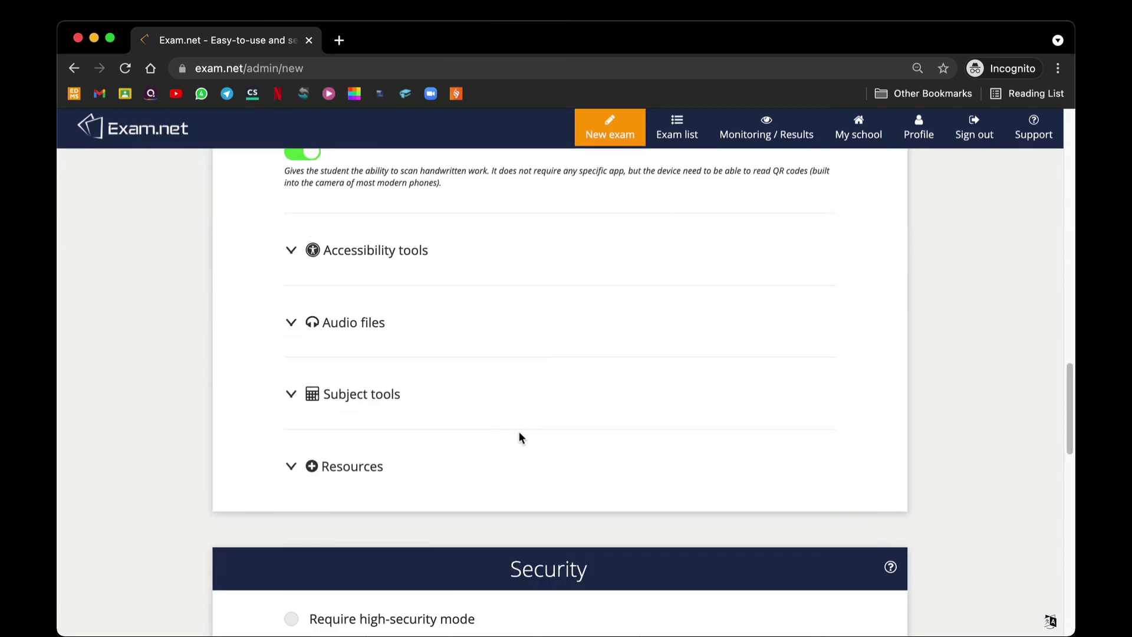
click(585, 202)
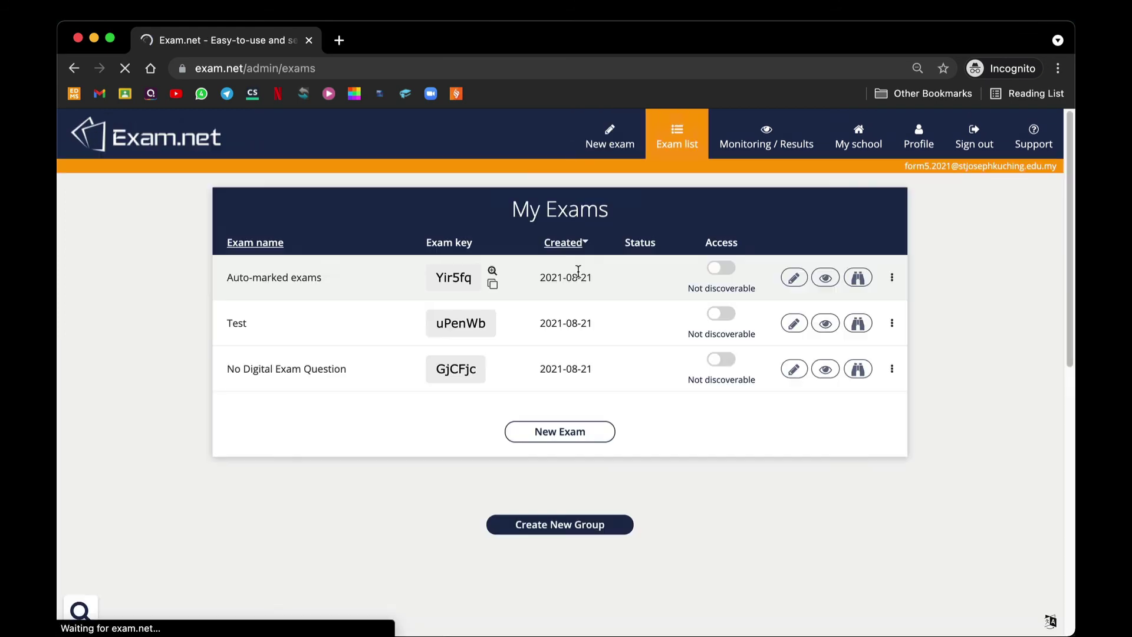